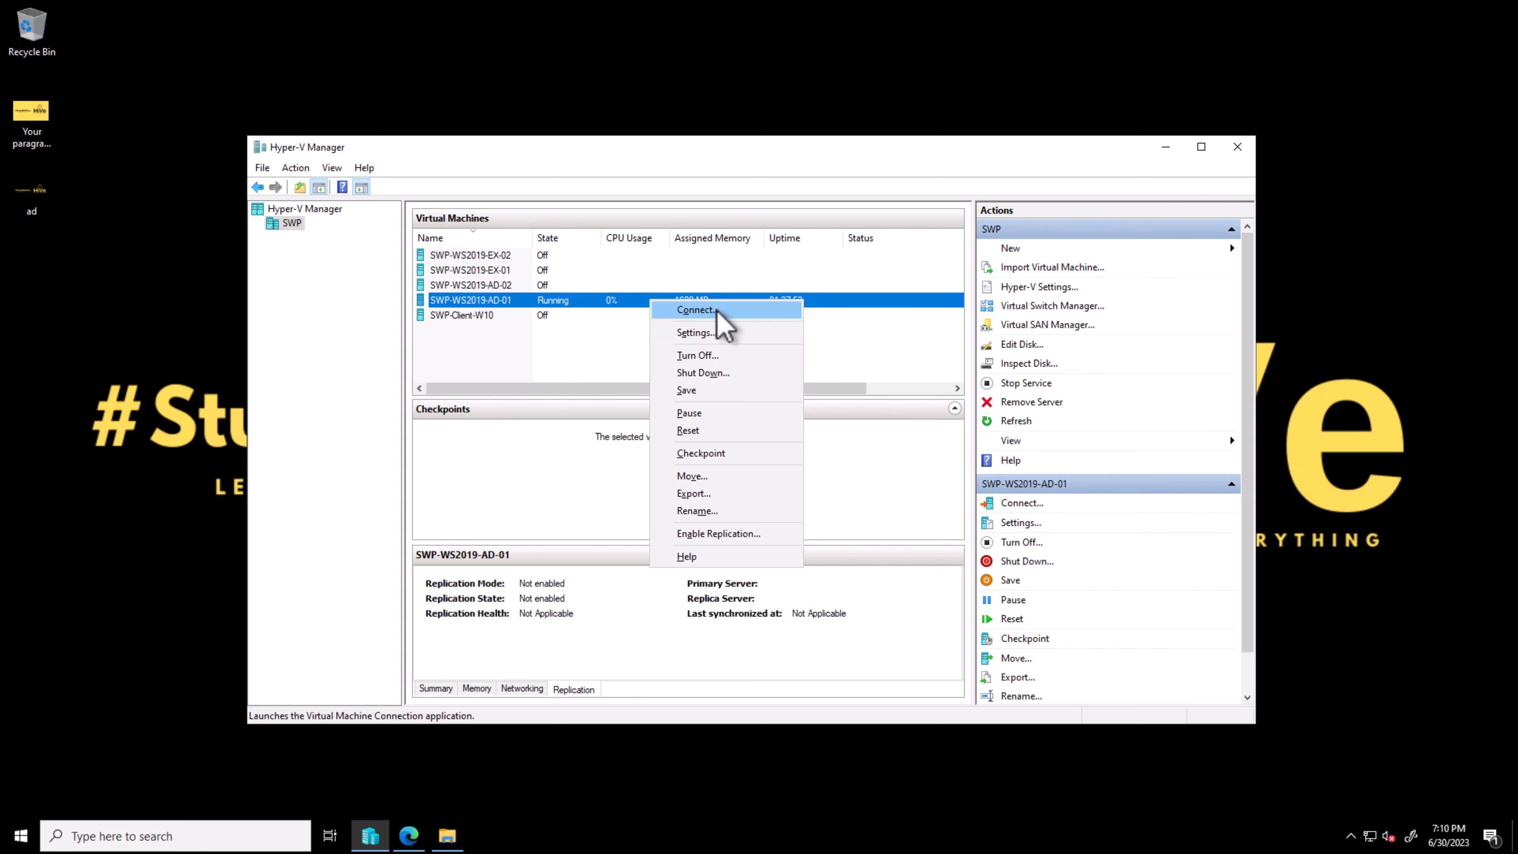
Step: Connect to the running SWP-WS2019-AD-01 virtual machine and send Ctrl+Alt+Delete to its lock screen
left_click(717, 311)
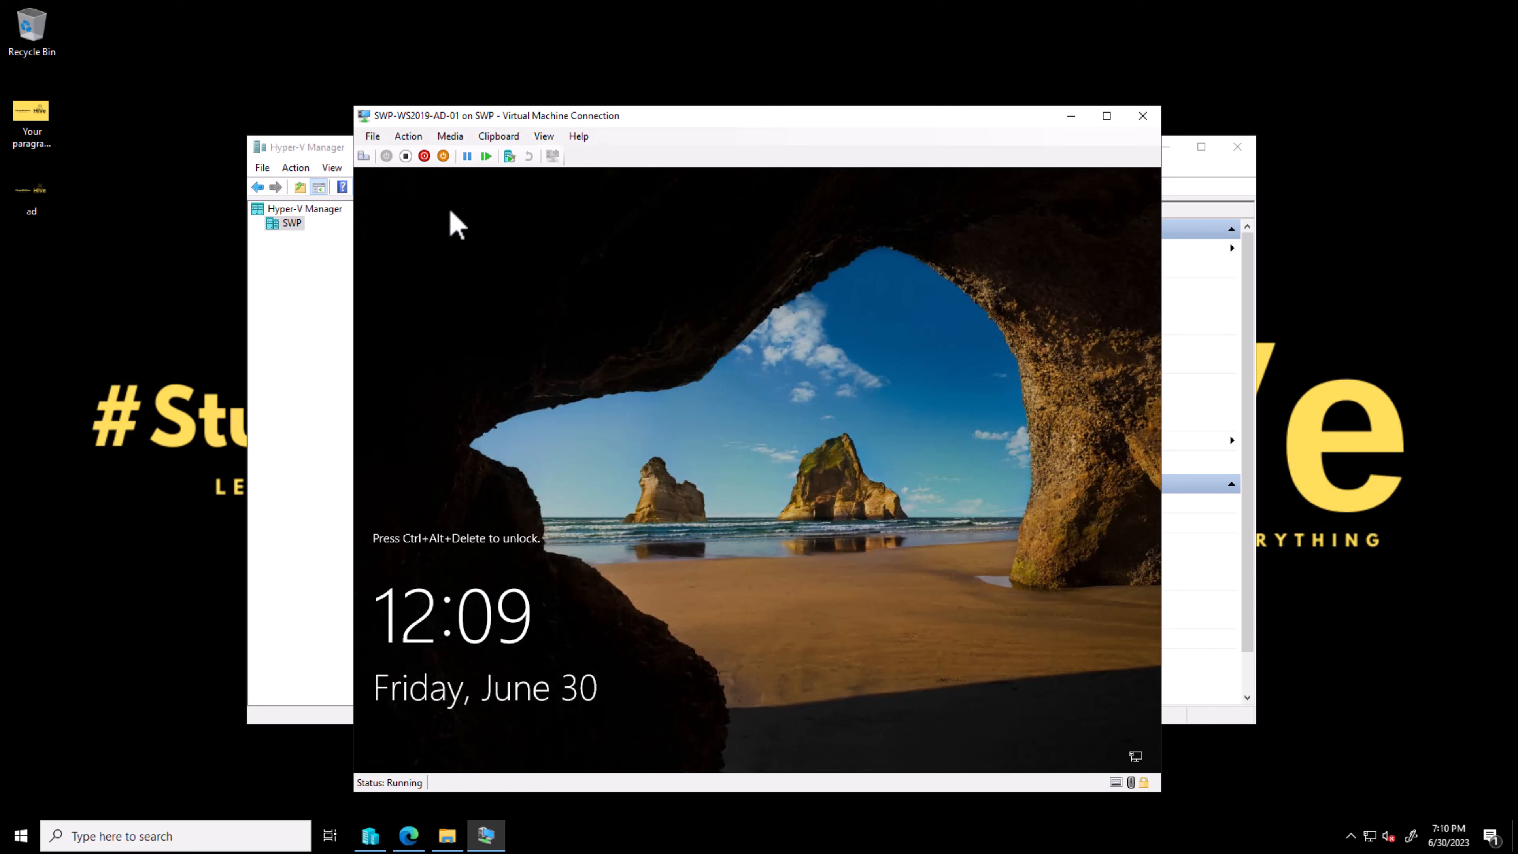
left_click(363, 155)
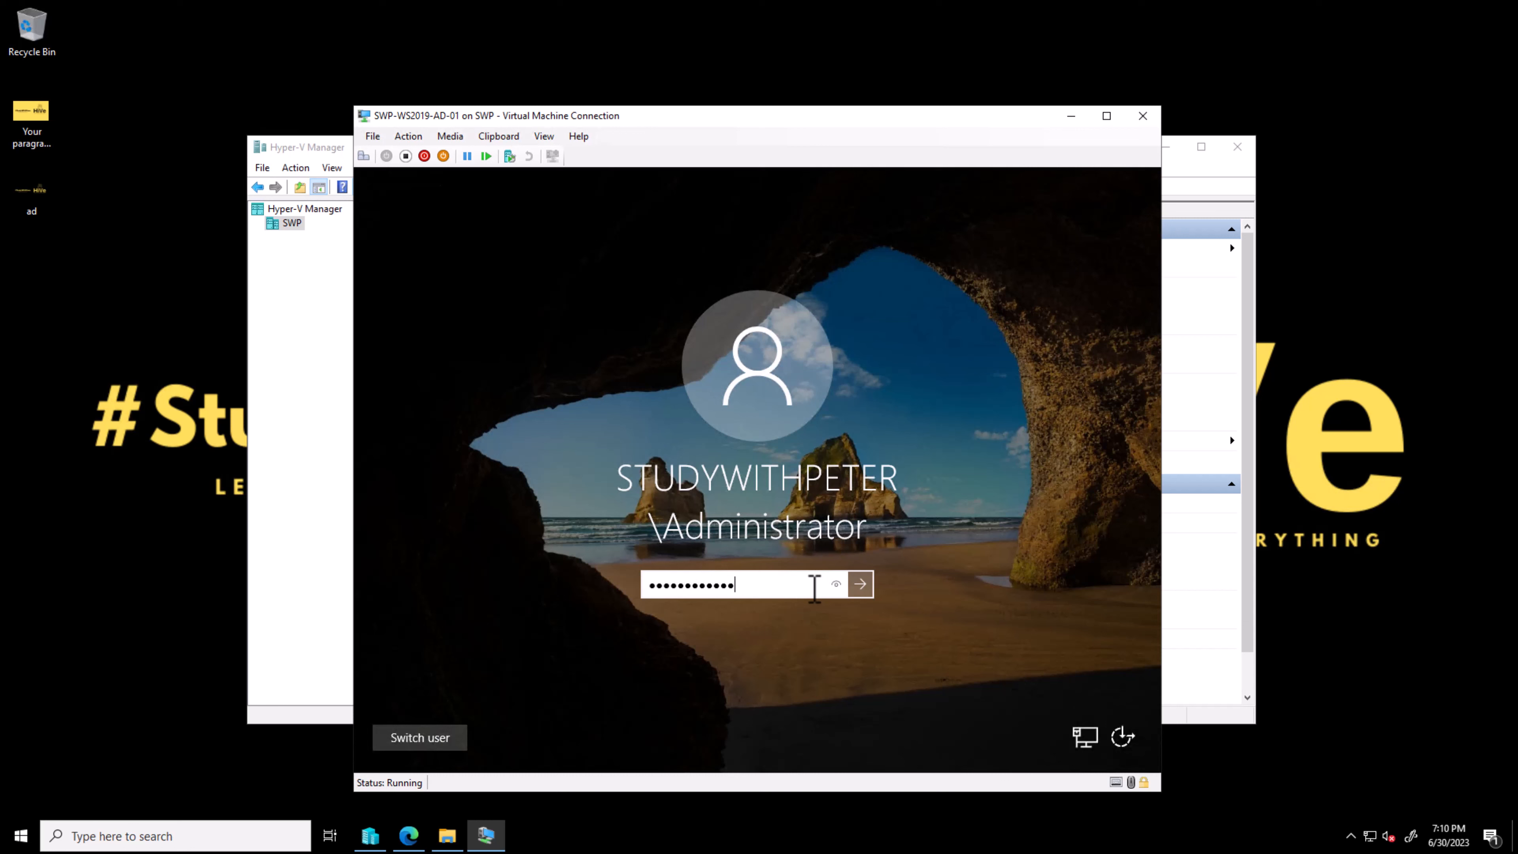
Step: Sign in to the server as Administrator by entering the account password, re-entering it after the first attempt
key("Return")
key("Return")
type("•••••••••••")
key("Return")
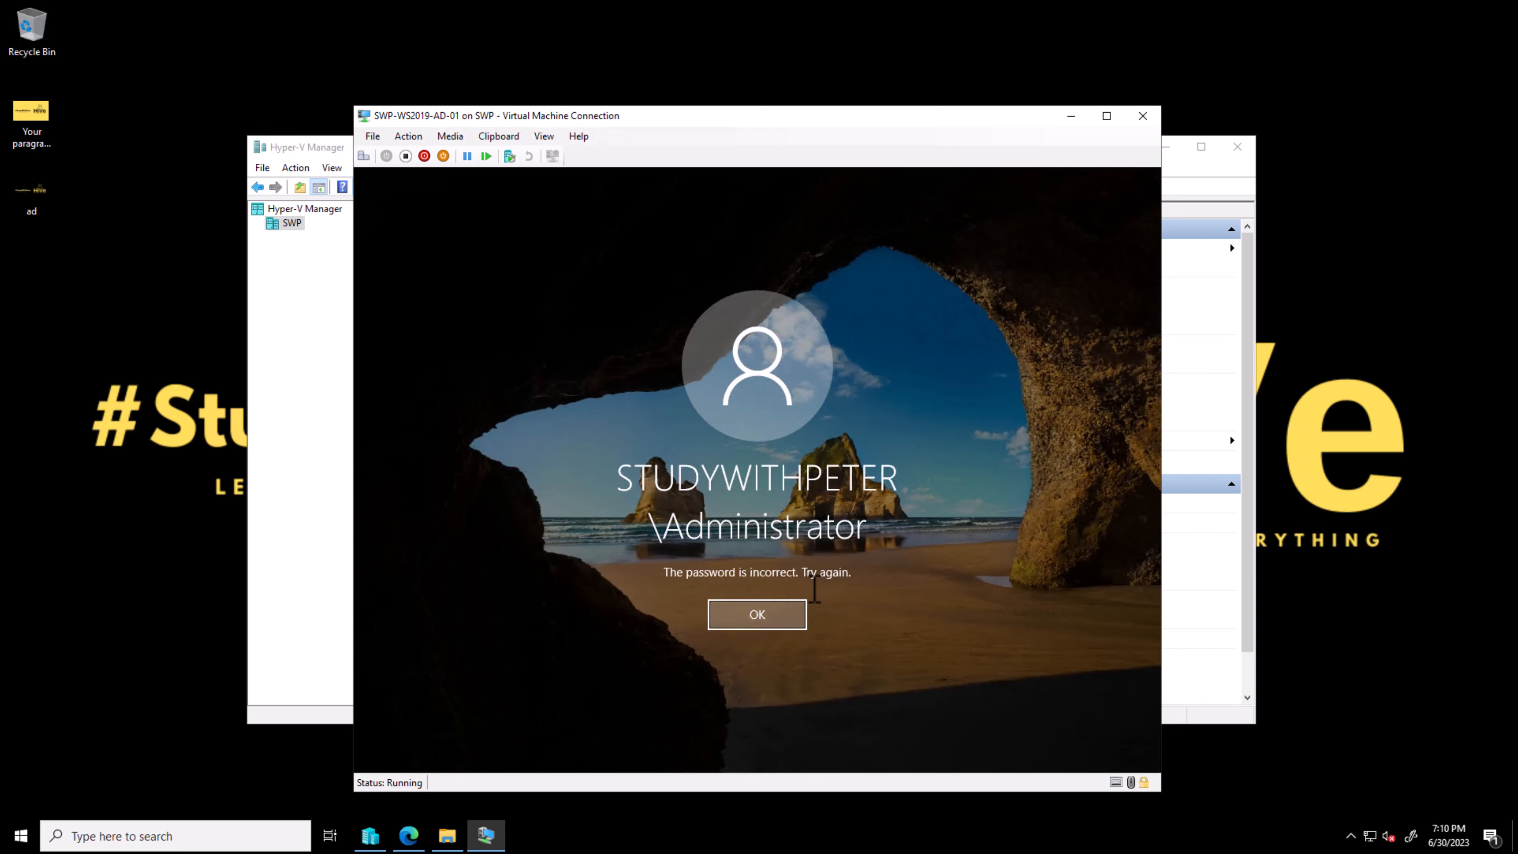
key("Return")
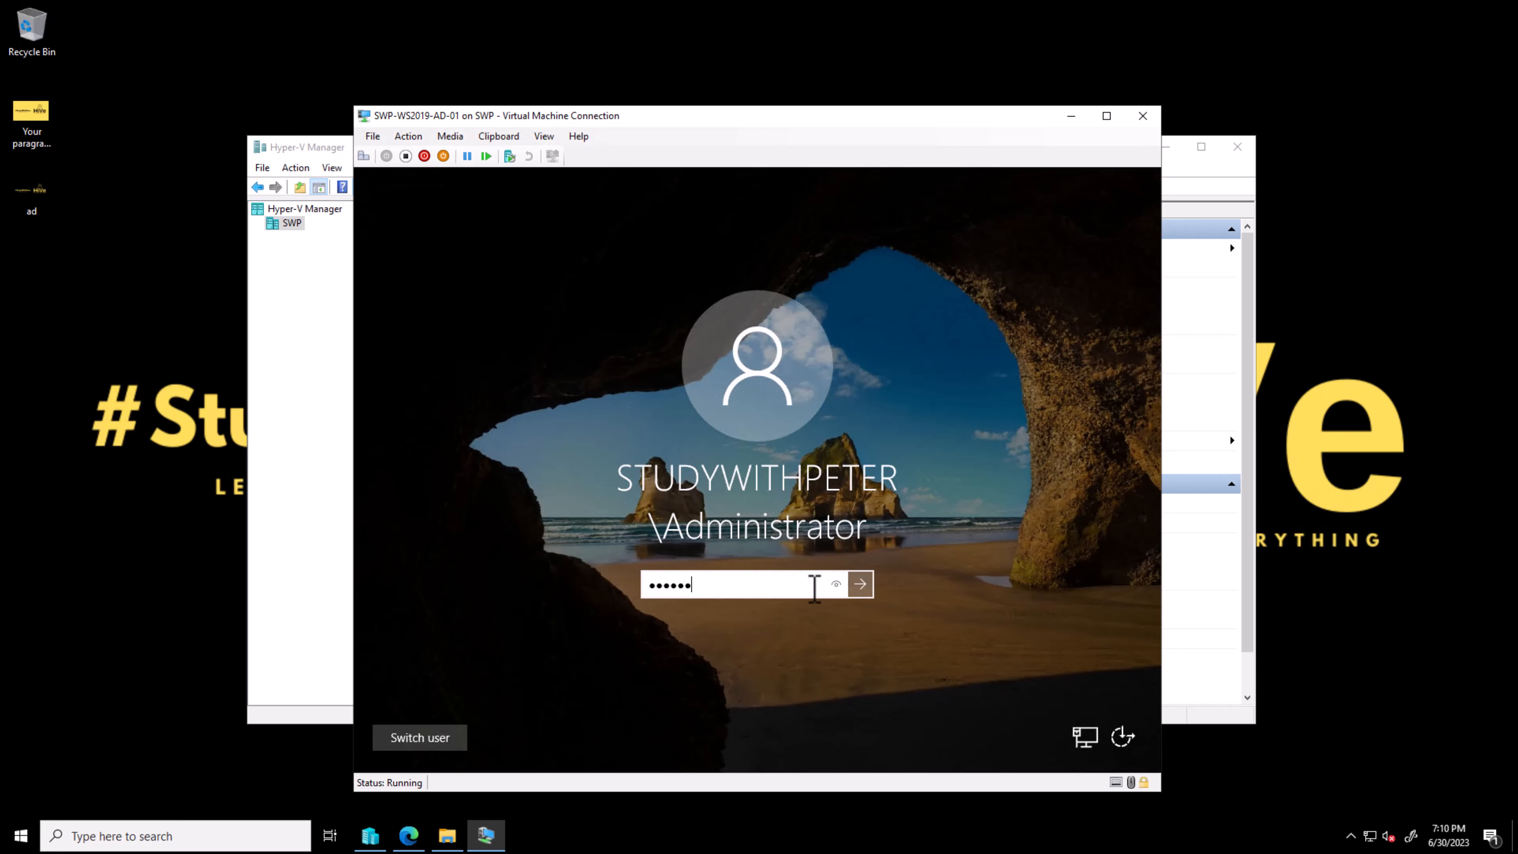
key("Return")
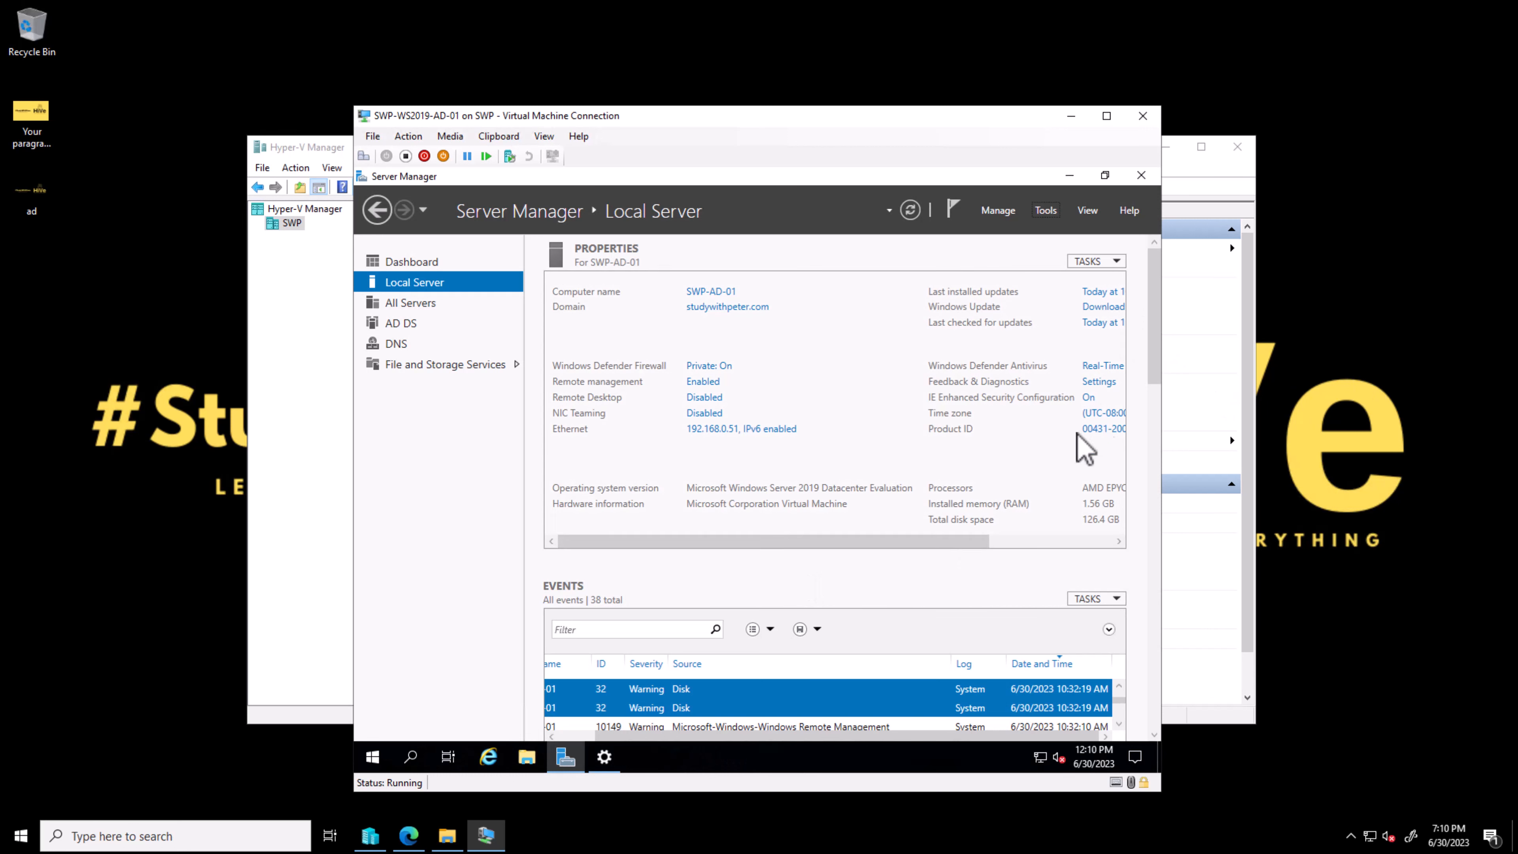
Step: Open Active Directory Users and Computers from Server Manager's tools
left_click_drag(980, 541, 1128, 541)
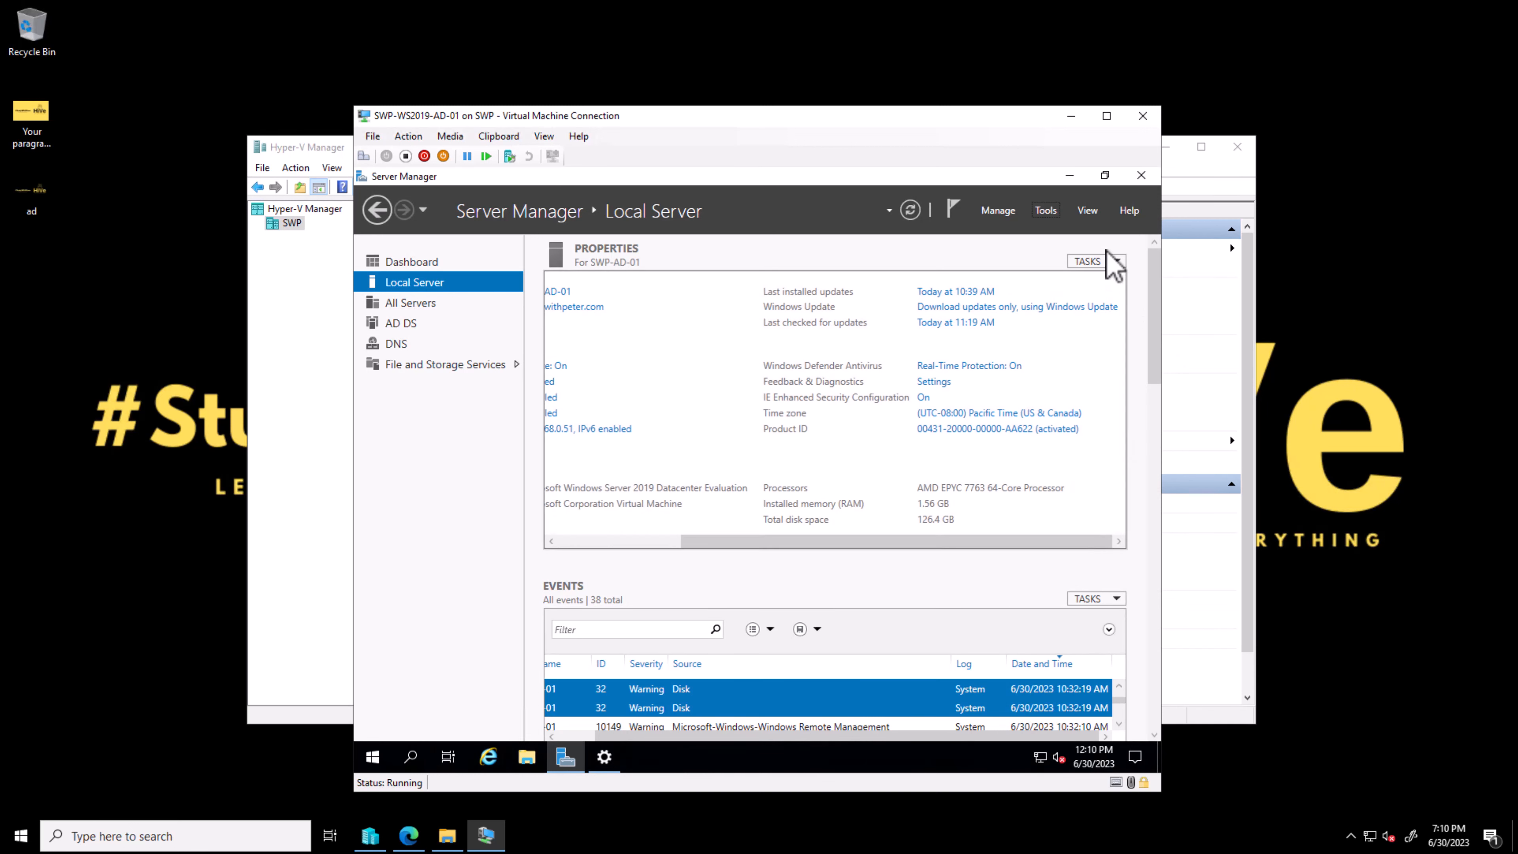
left_click(1047, 213)
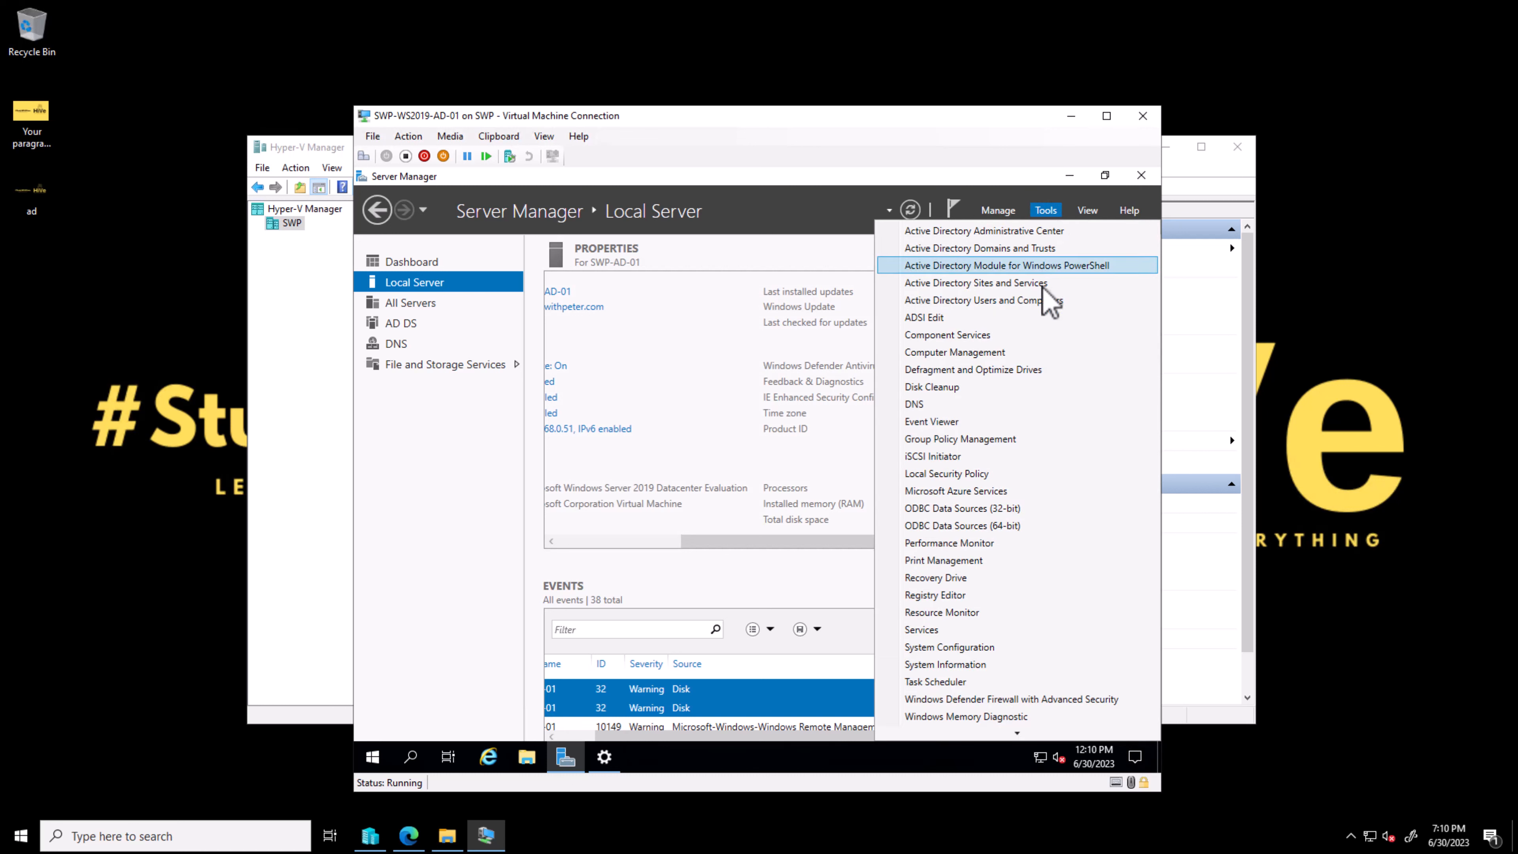
left_click(1040, 301)
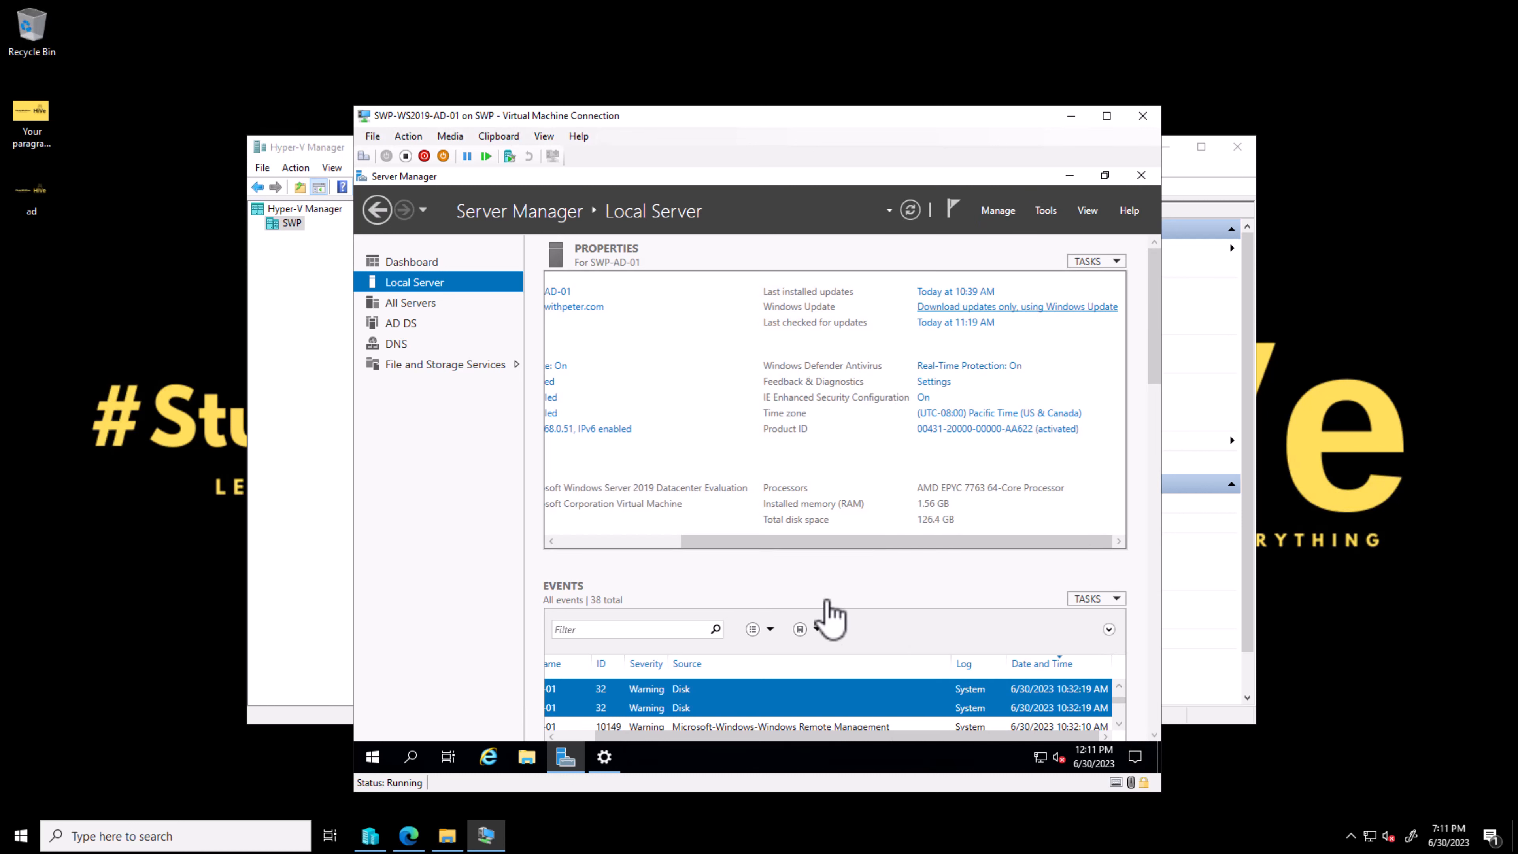
left_click(1016, 230)
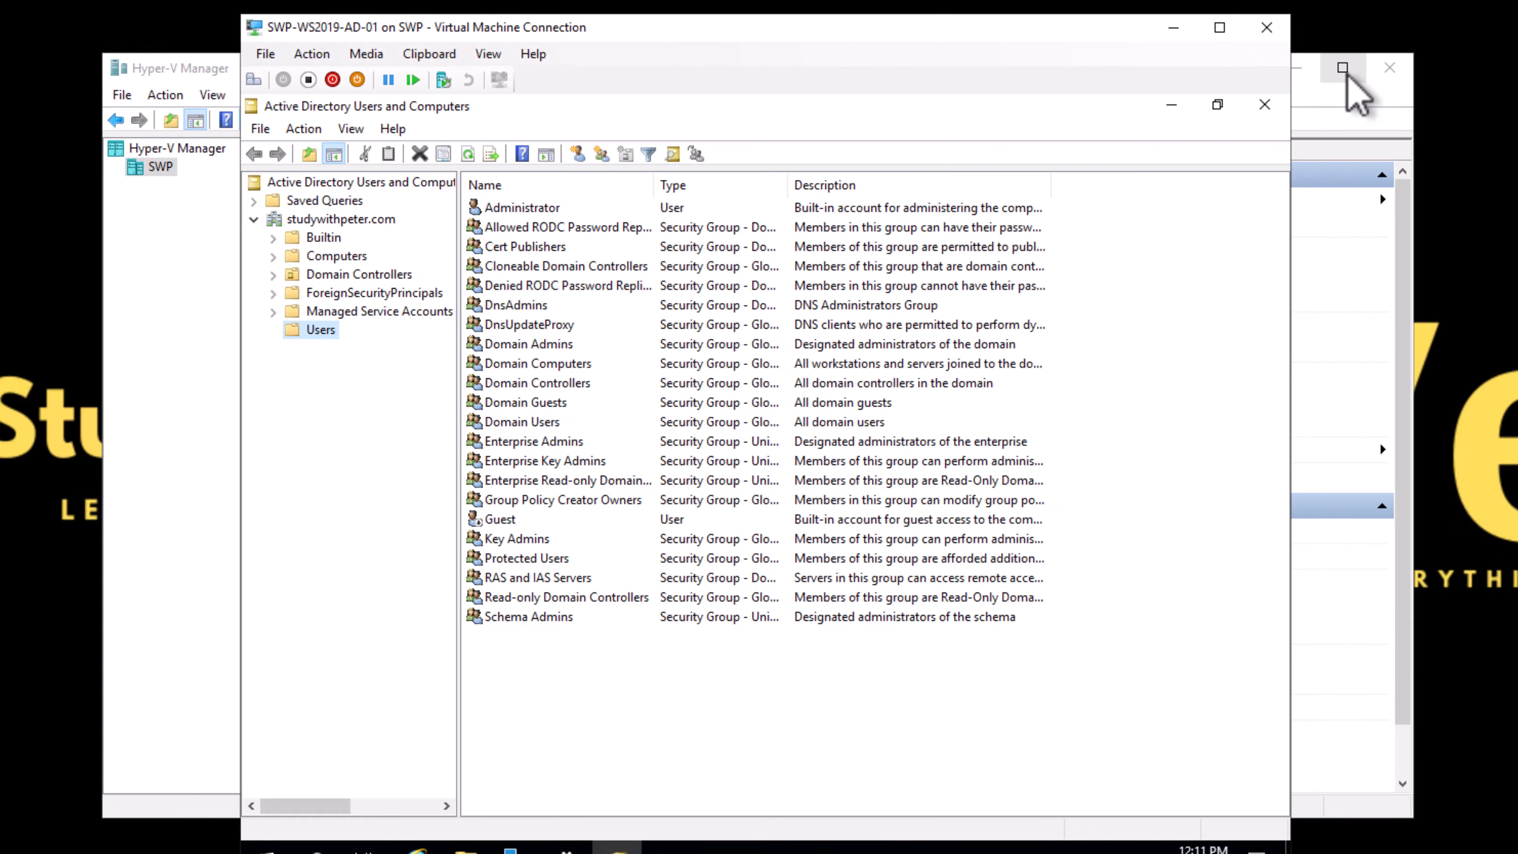
Step: Maximize the virtual machine connection window and select the Administrator account in the studywithpeter.com Users container
left_click(1350, 81)
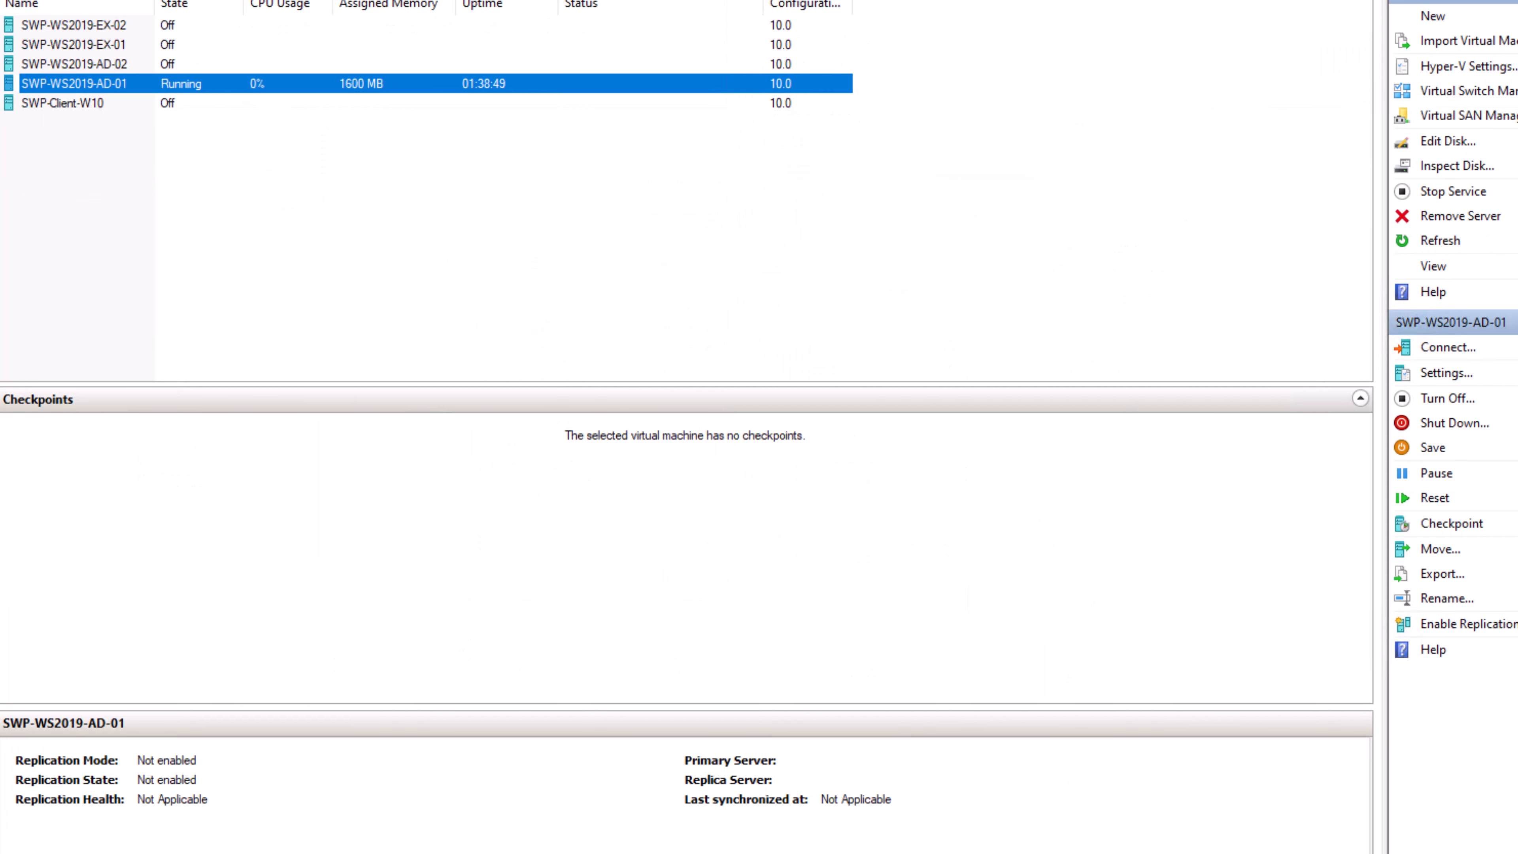
left_click(968, 853)
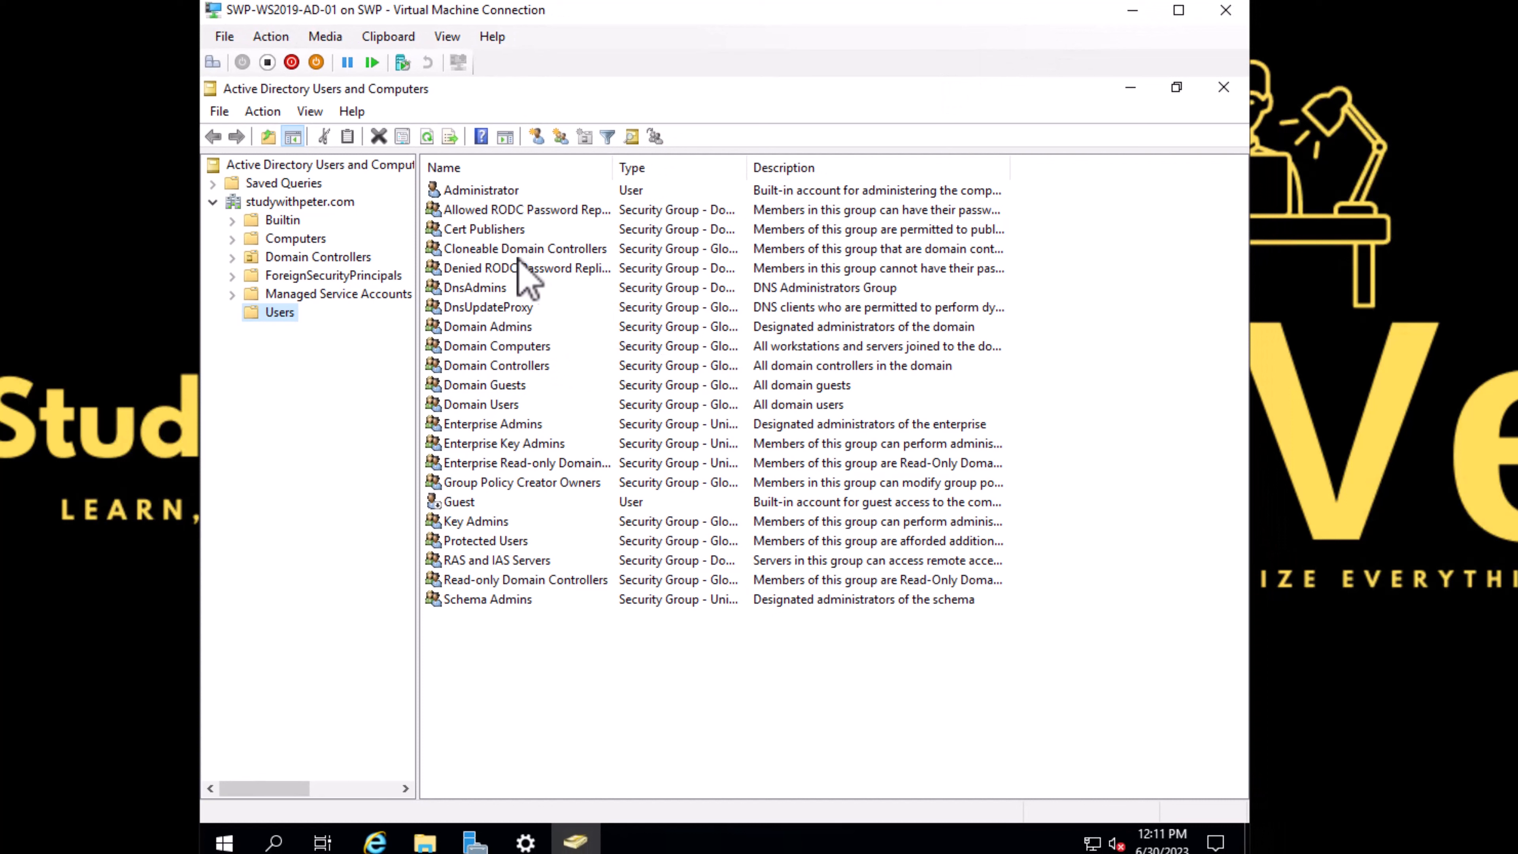
left_click(492, 190)
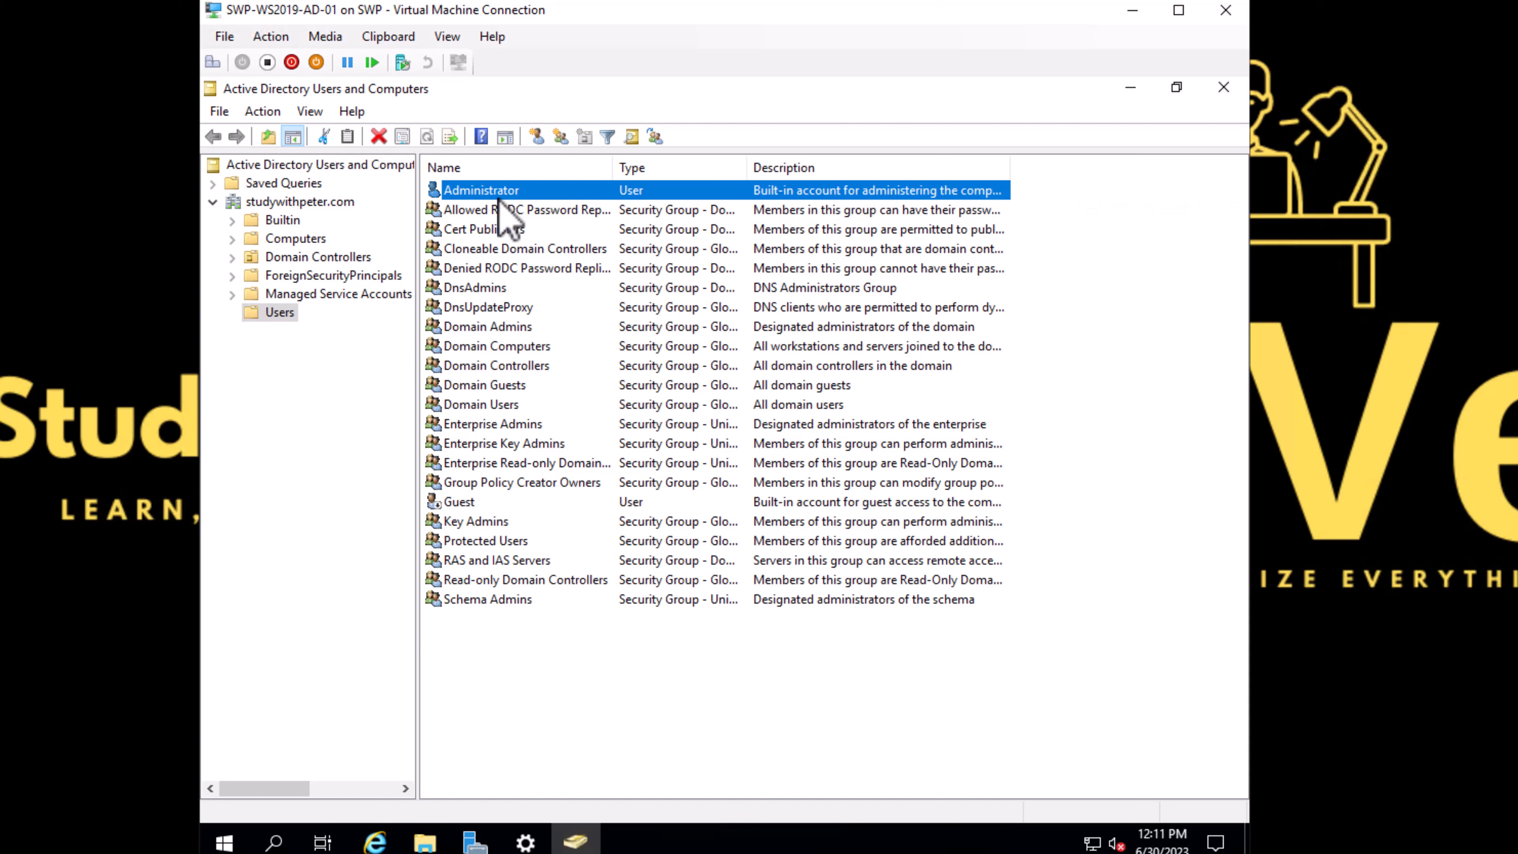
left_click(289, 203)
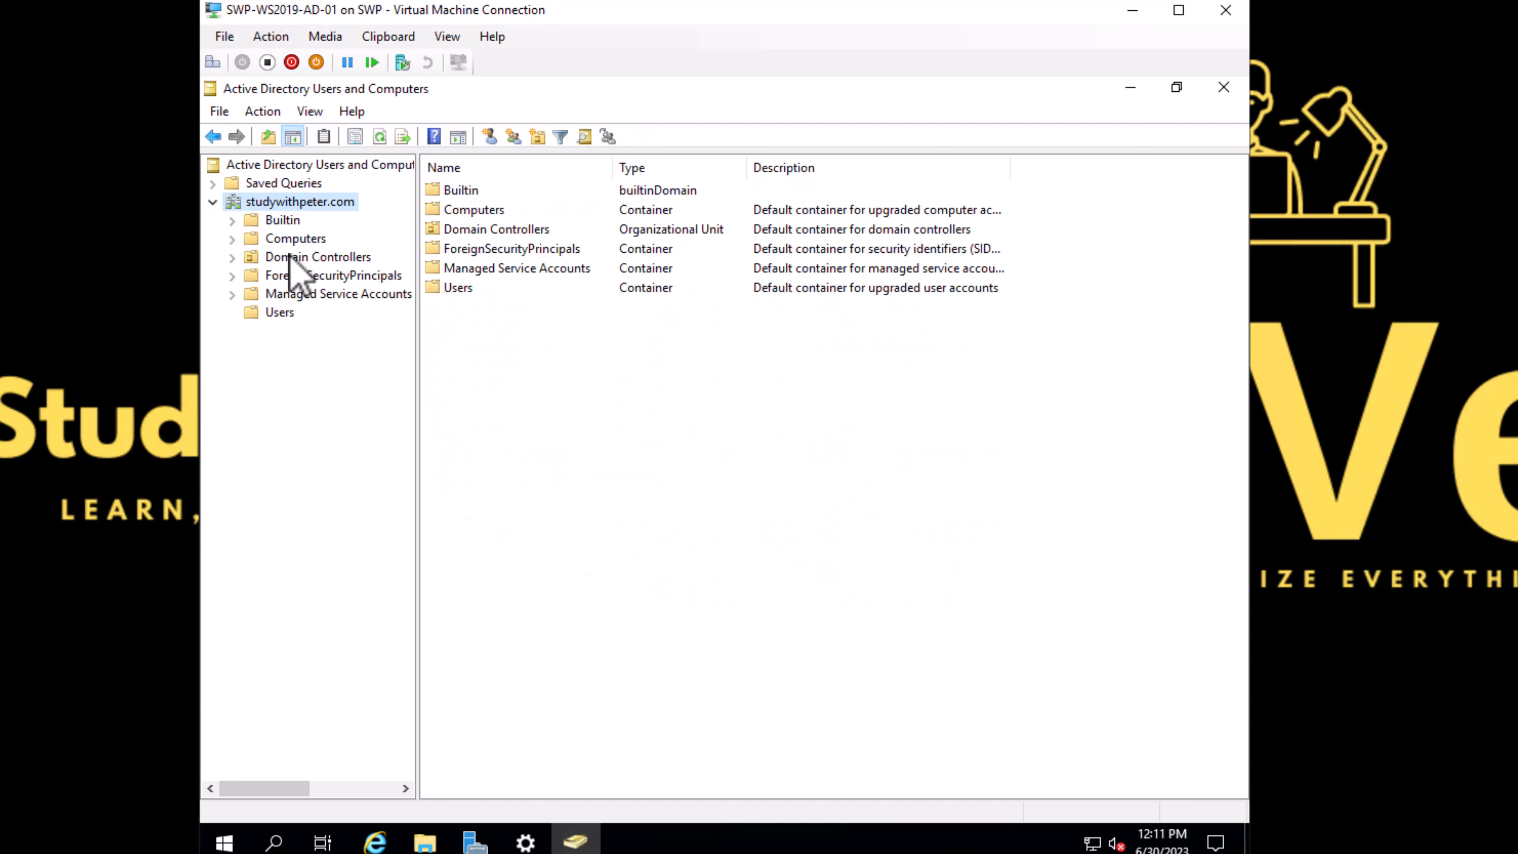
left_click(275, 312)
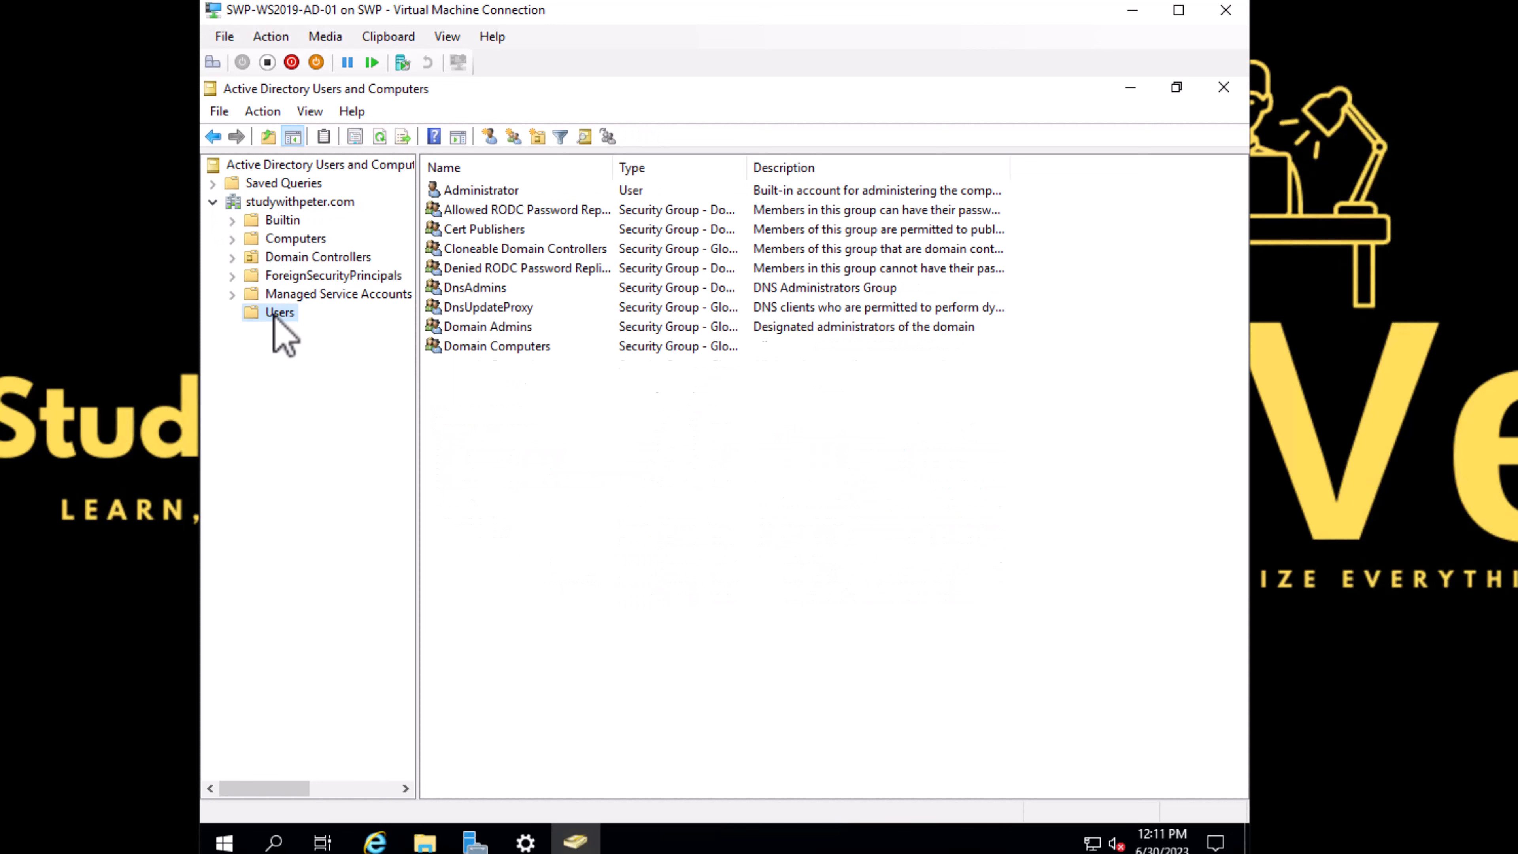
left_click(486, 193)
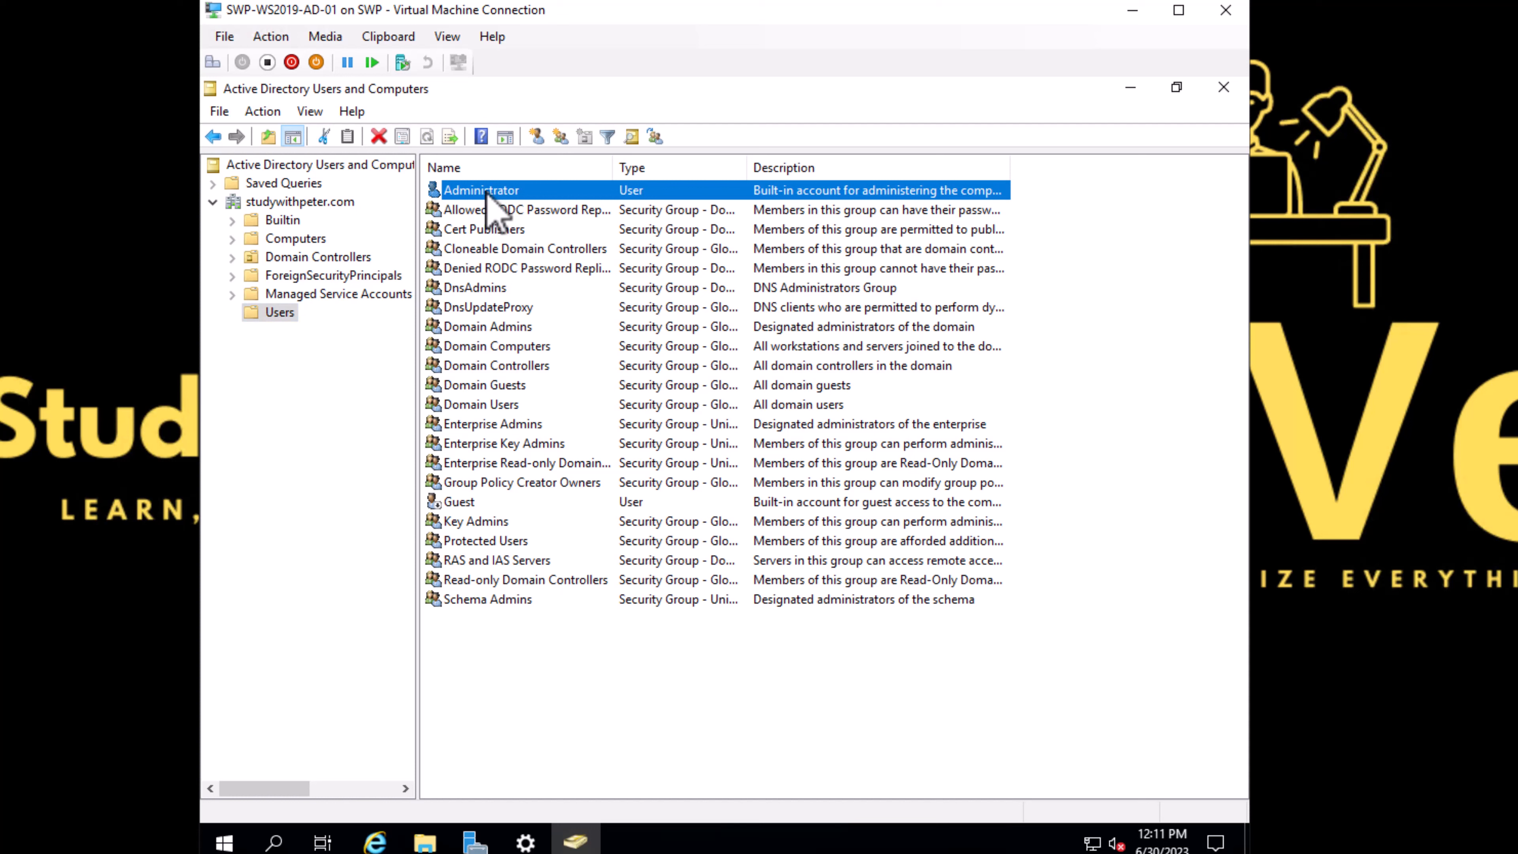
Step: Review the Administrator account's group memberships in its properties, then close them
right_click(486, 193)
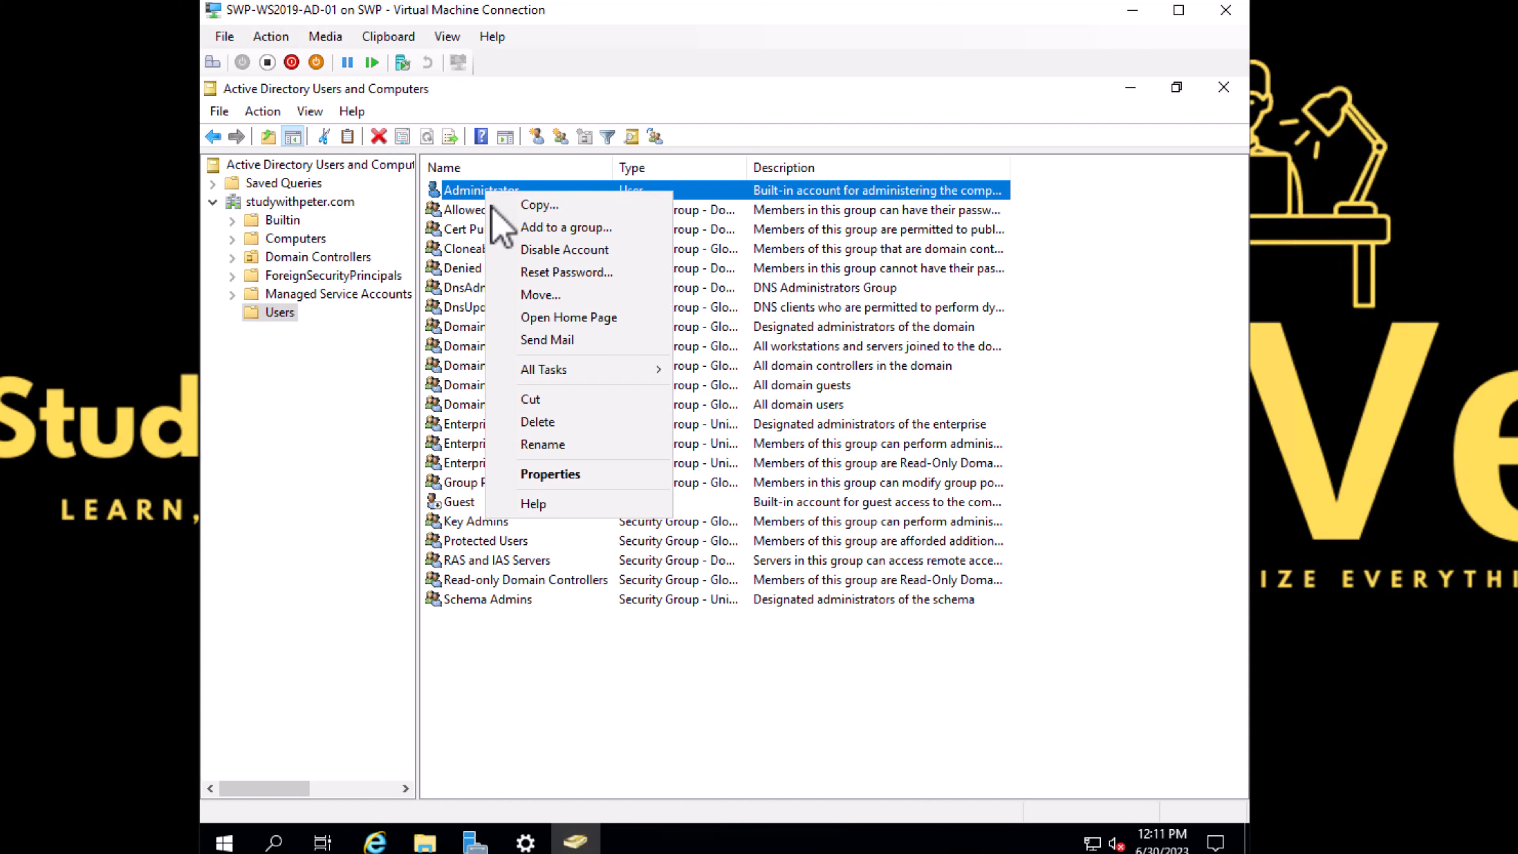
left_click(585, 476)
left_click(577, 221)
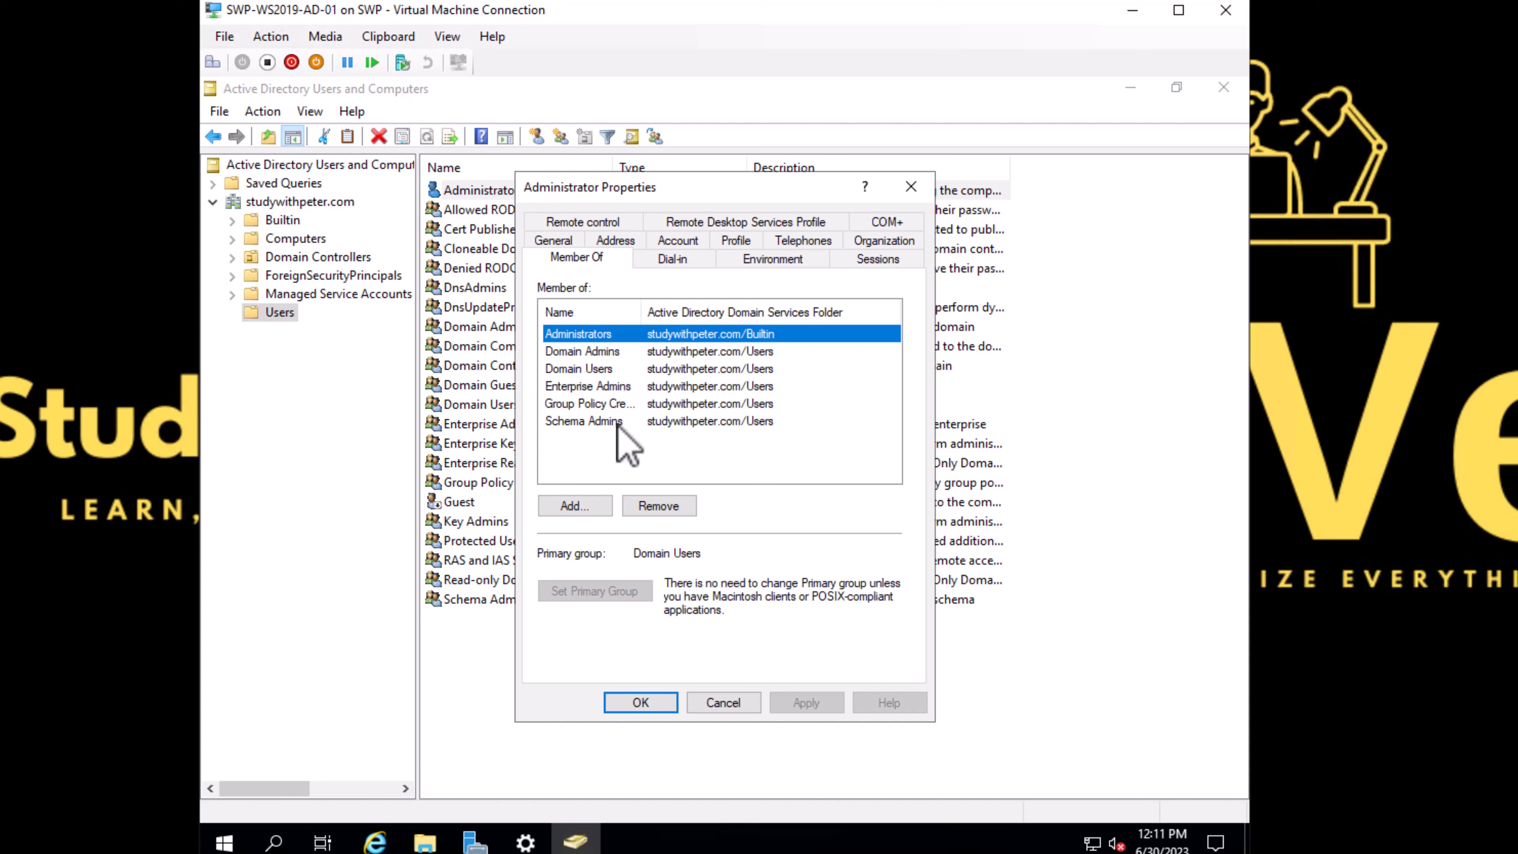
left_click(723, 703)
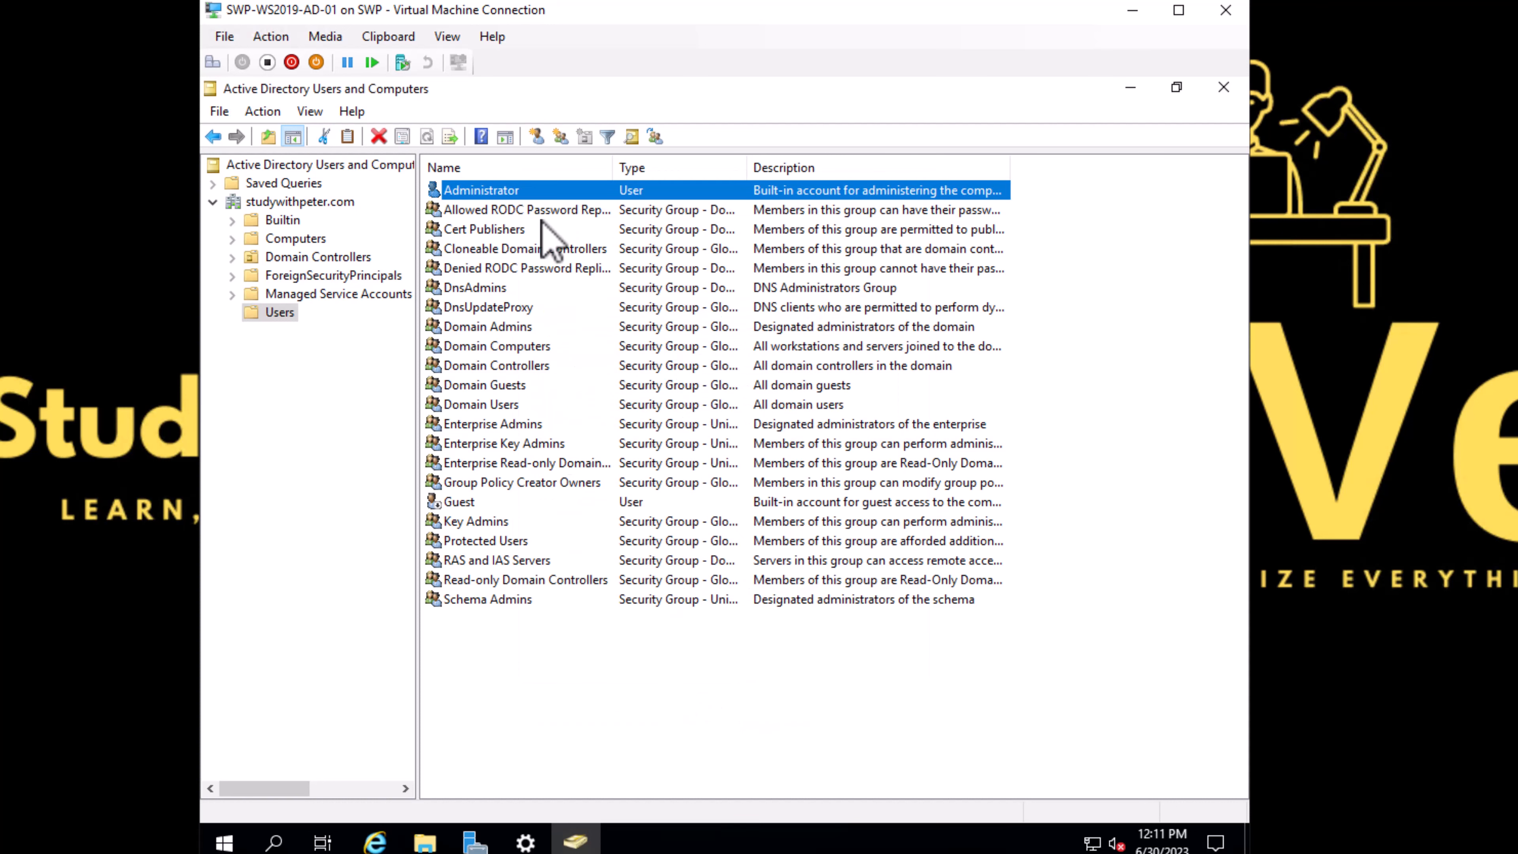
Step: Copy the Administrator account as a new user with first name ADM, last name SWP and logon name admswp
right_click(520, 192)
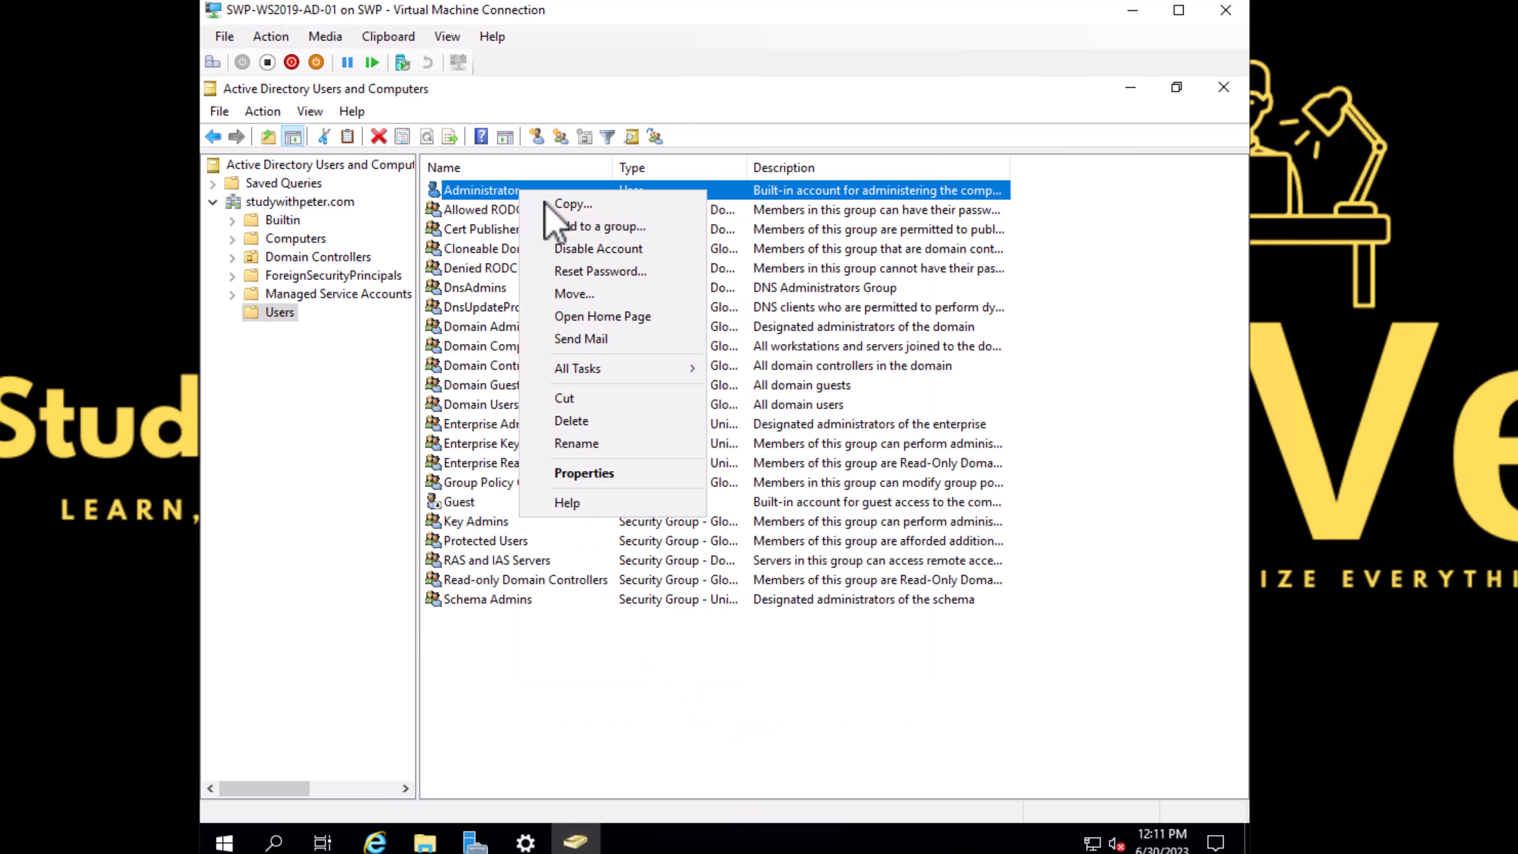
left_click(593, 207)
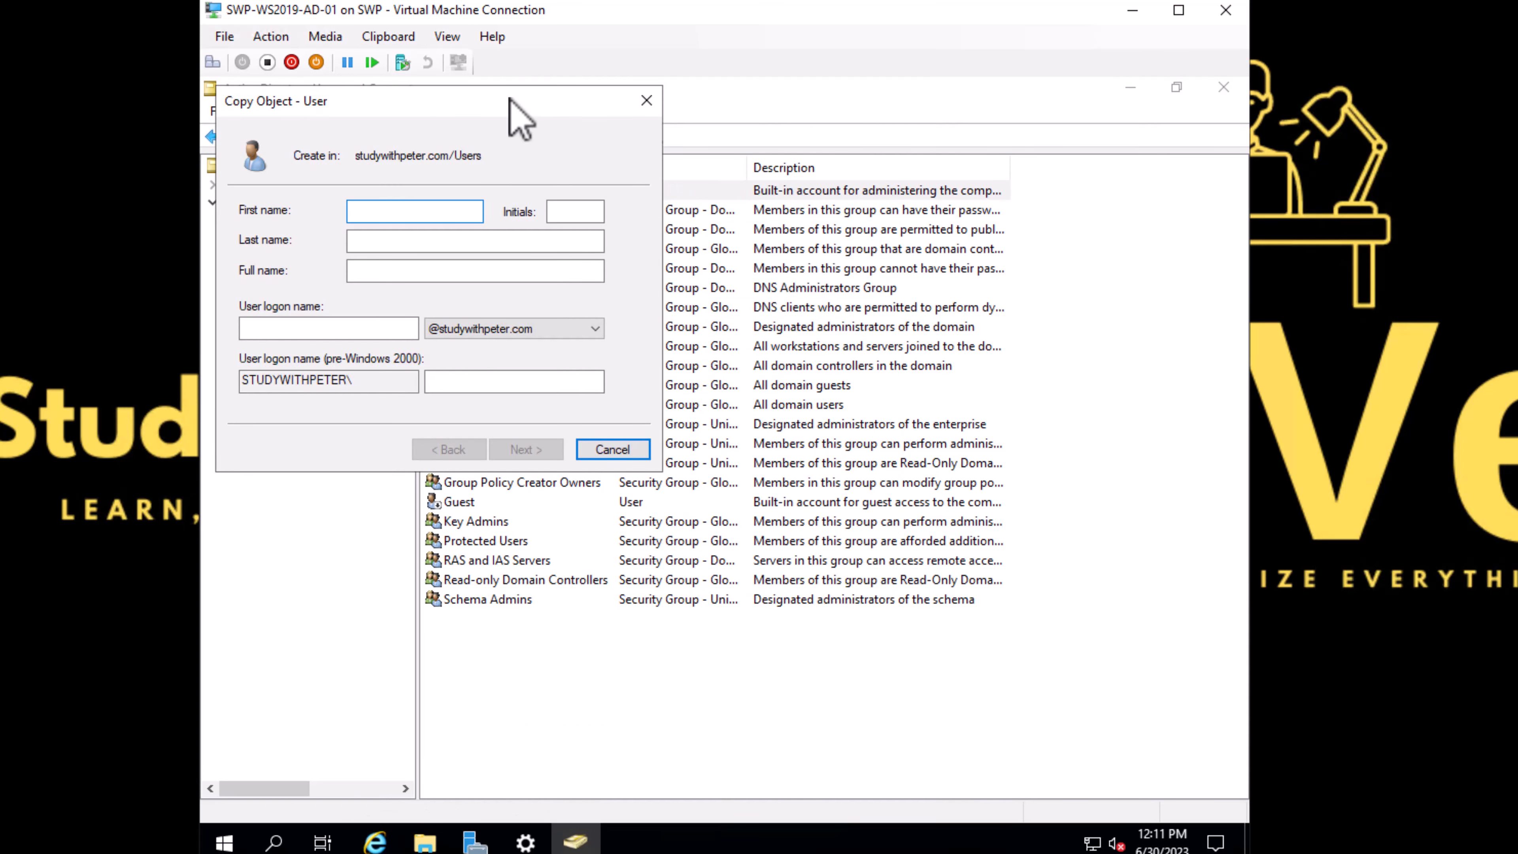
left_click_drag(527, 107, 868, 247)
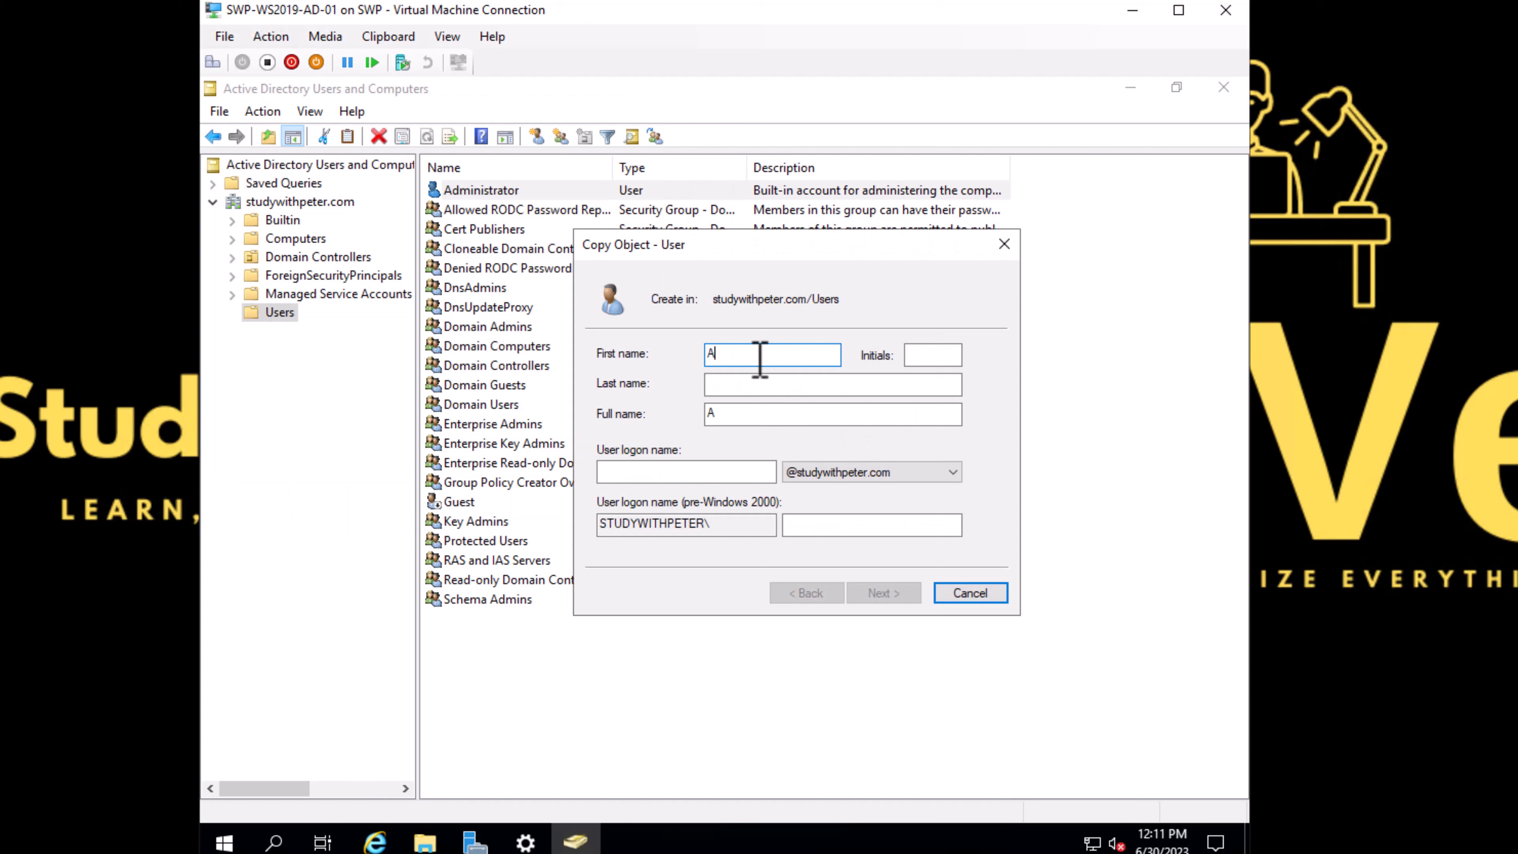
key("Tab")
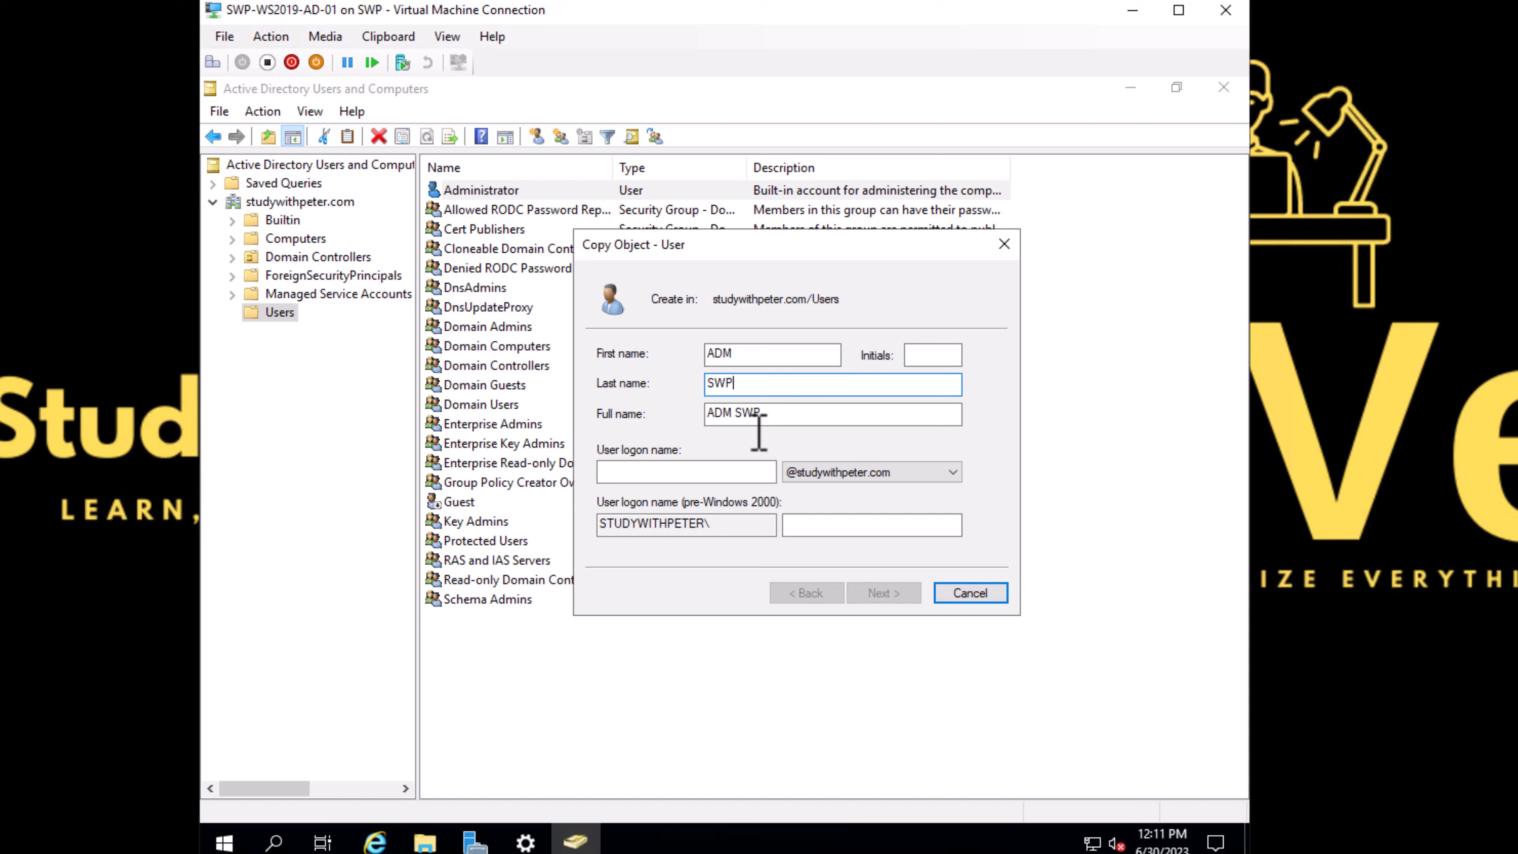
left_click(813, 474)
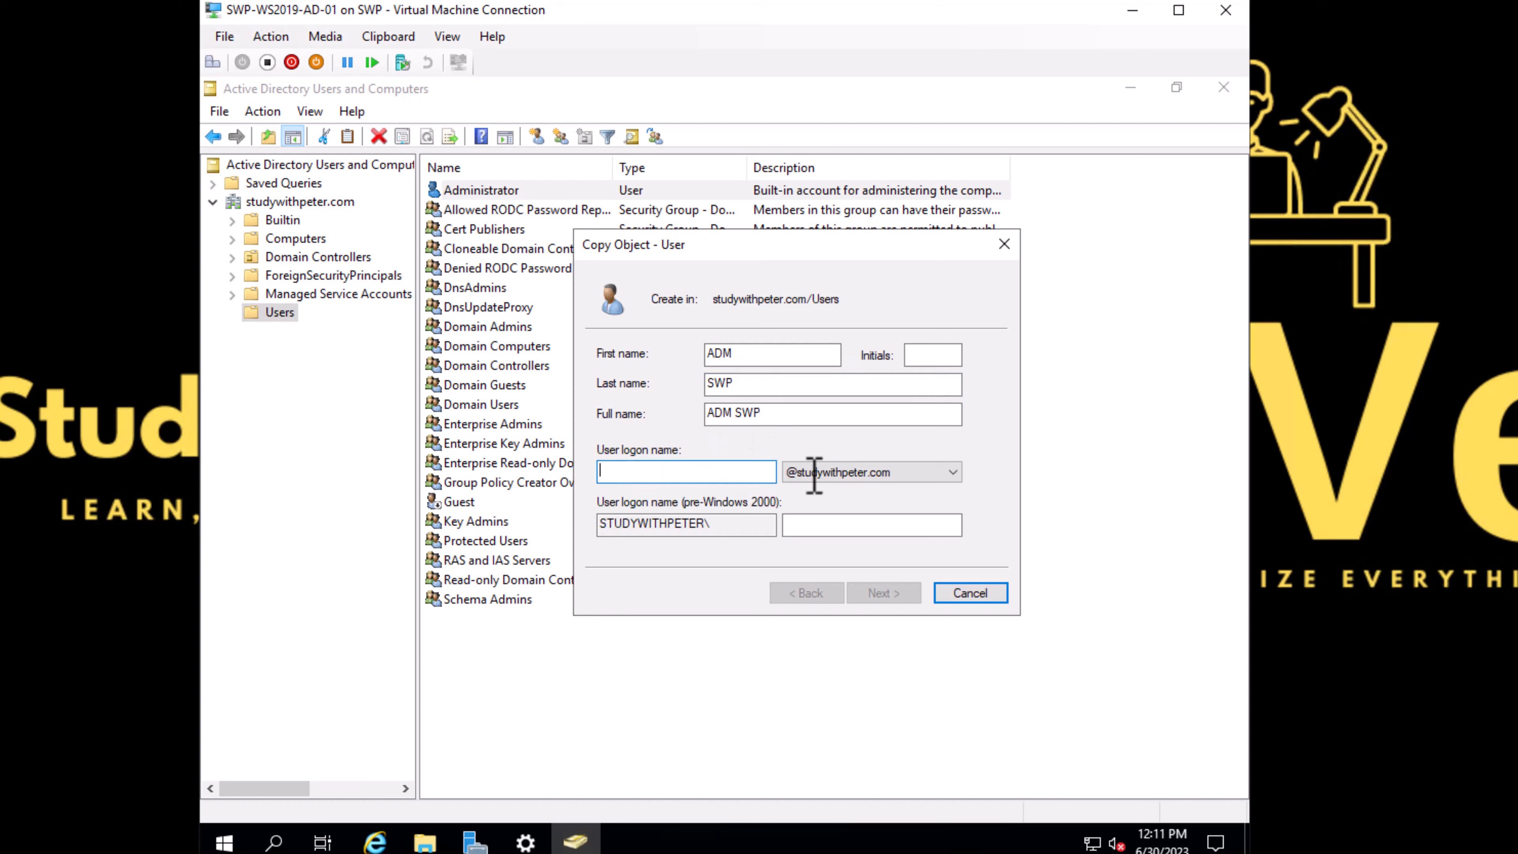
left_click(836, 495)
left_click(725, 472)
type("admswp")
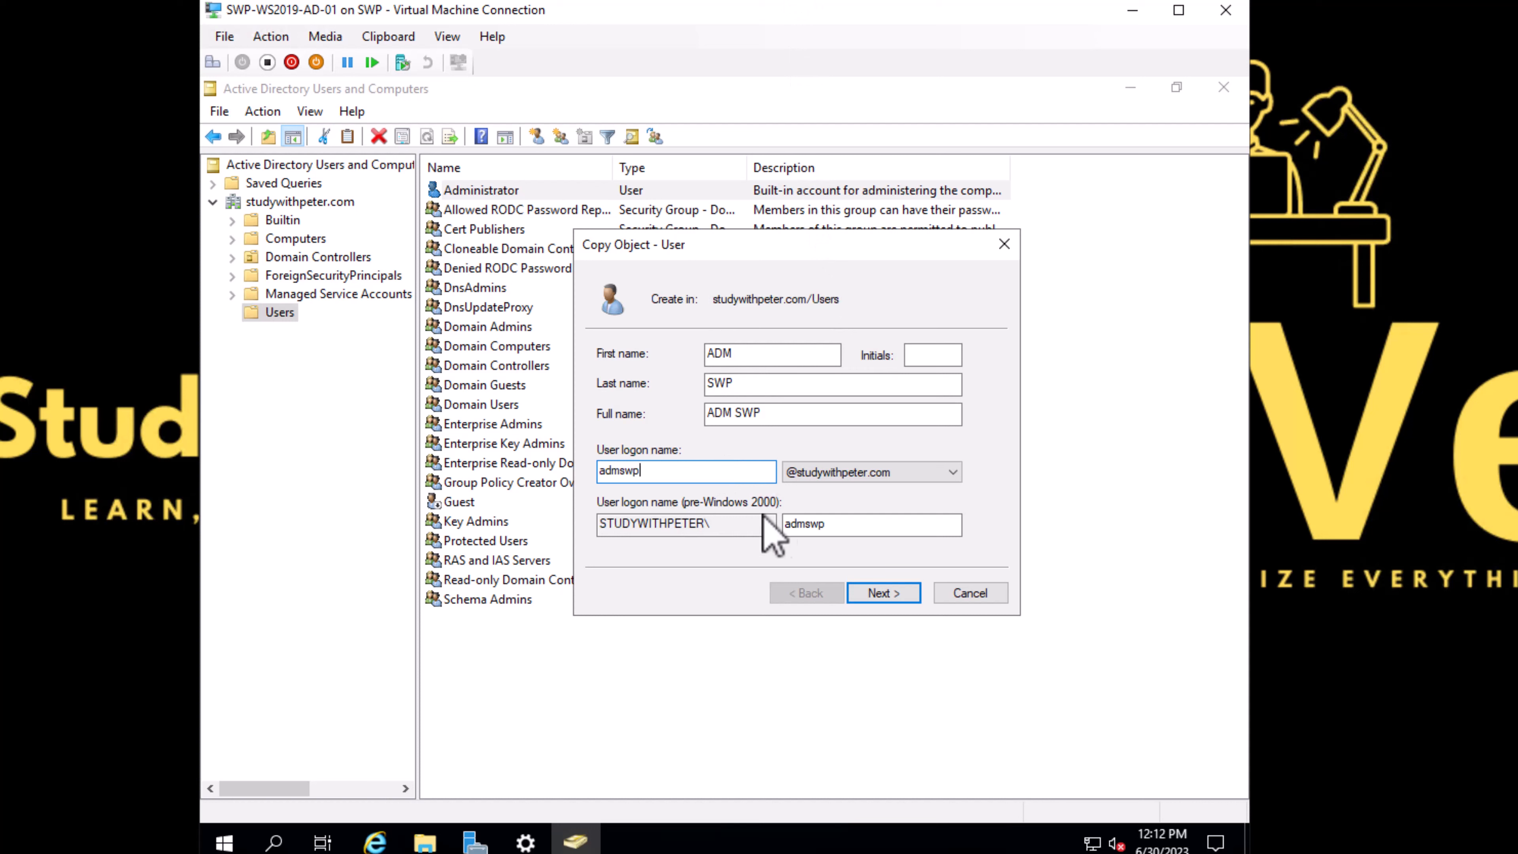
left_click_drag(837, 528, 768, 528)
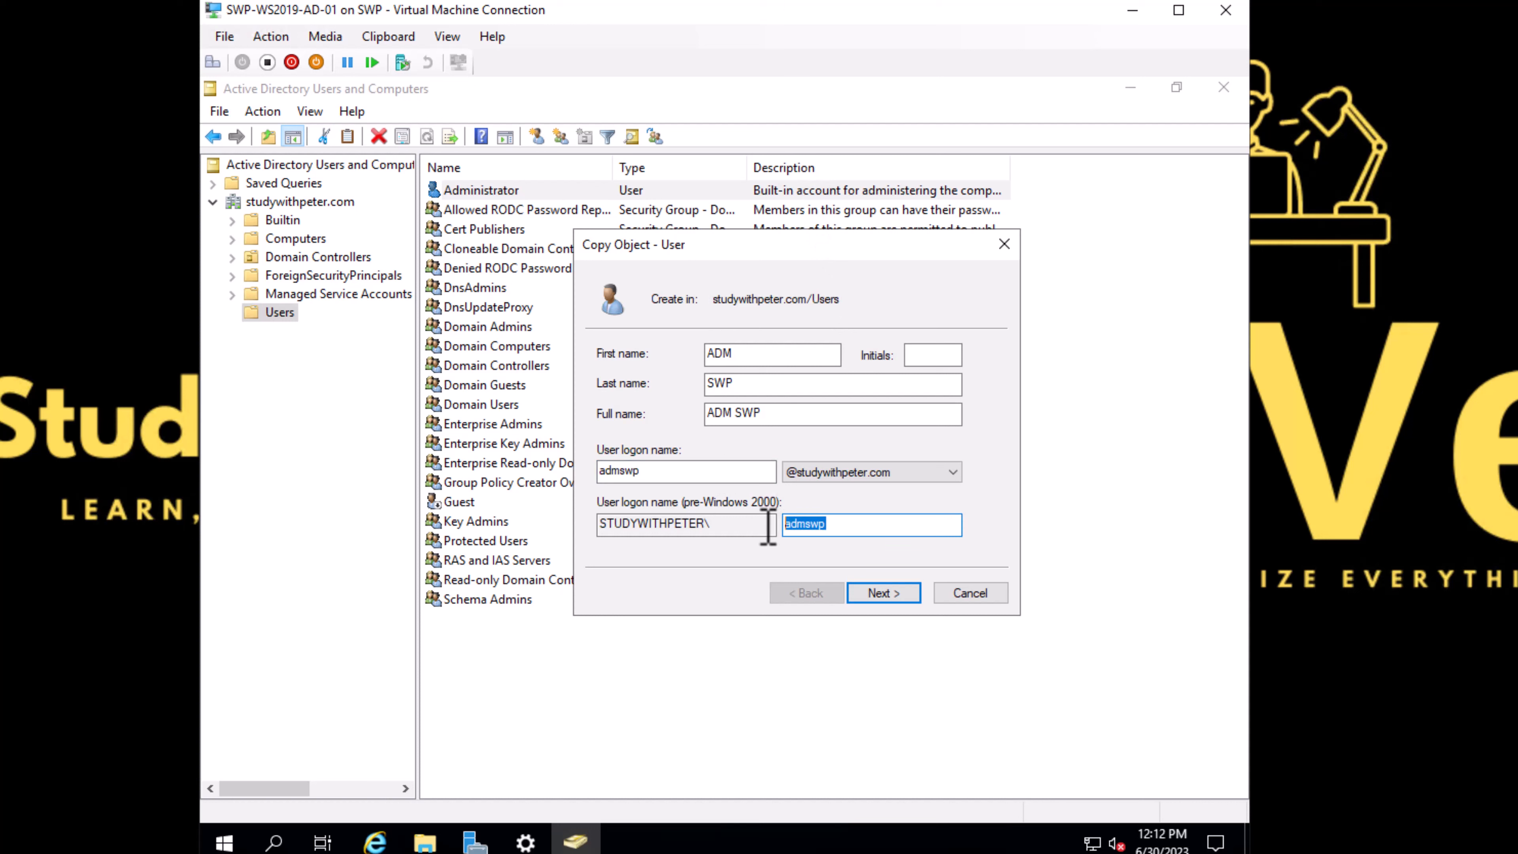
left_click(732, 525)
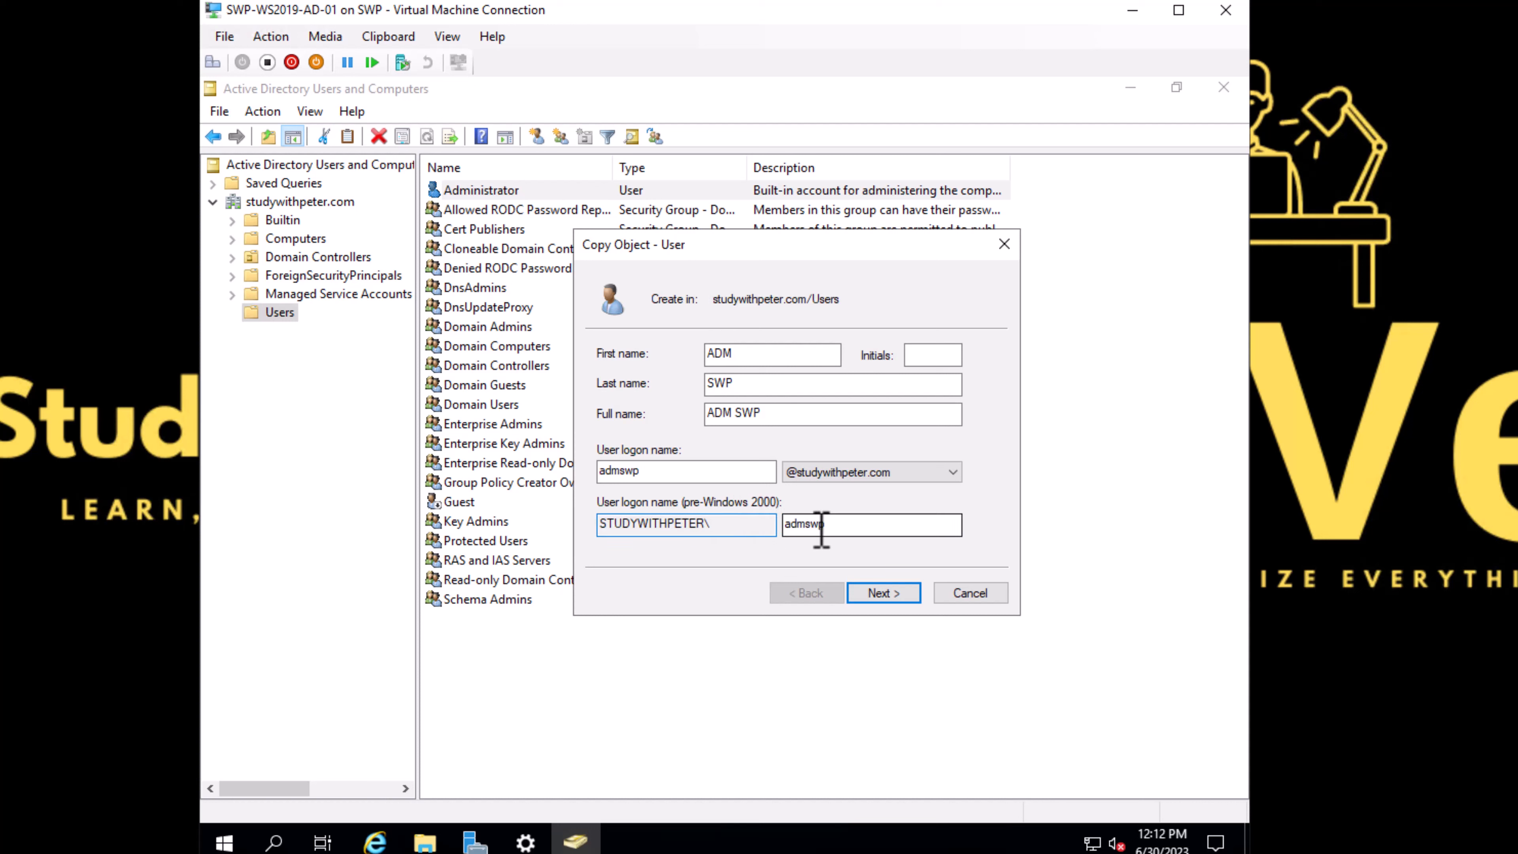
left_click(848, 530)
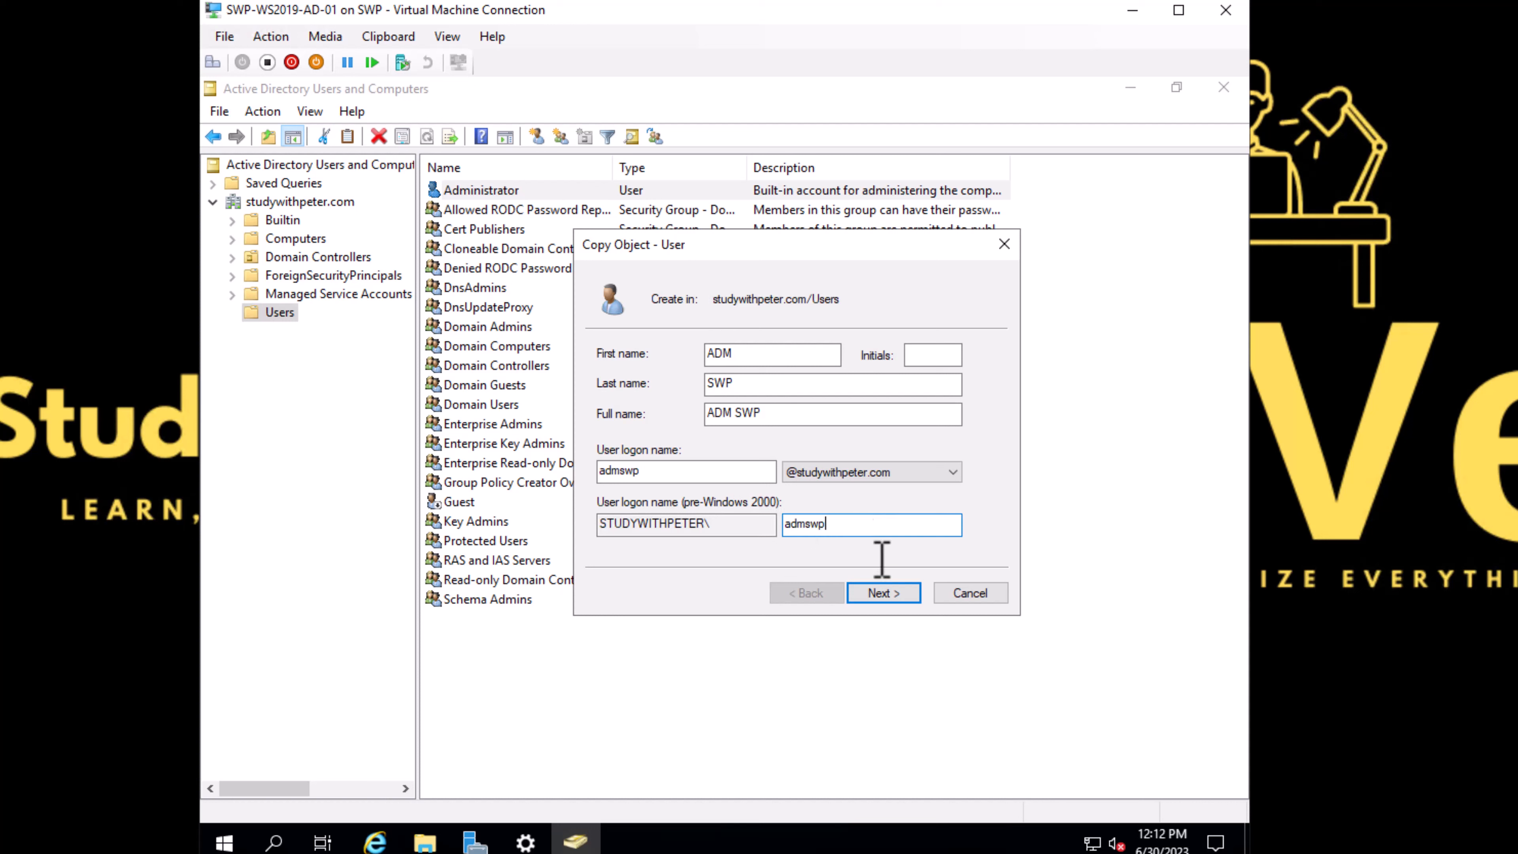
left_click(890, 599)
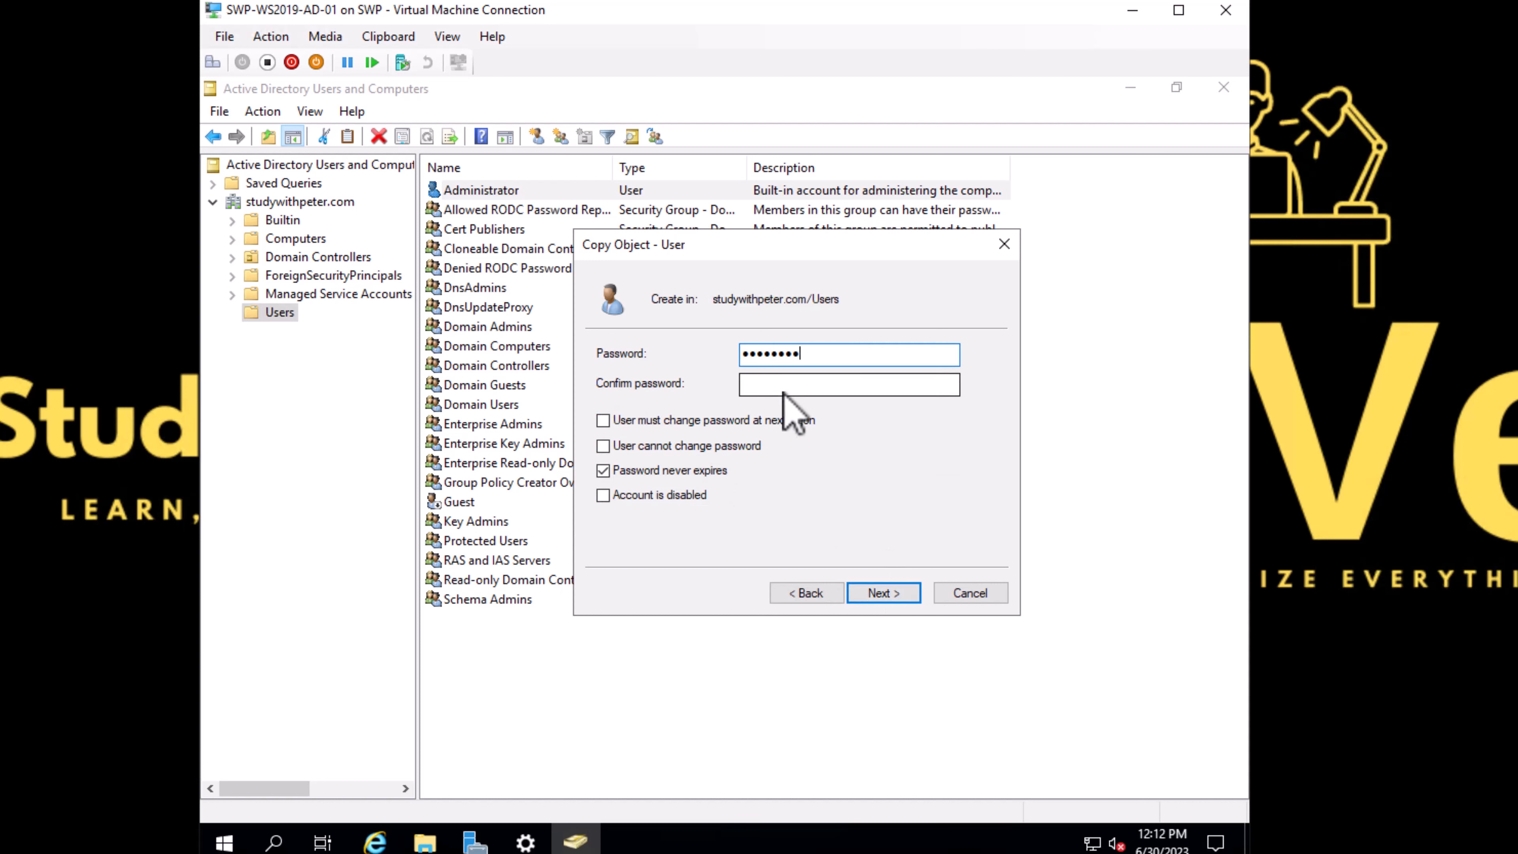
Step: Enter and confirm the new user's password with Password never expires set, and finish creating the account
type("••••••••••••")
key("Tab")
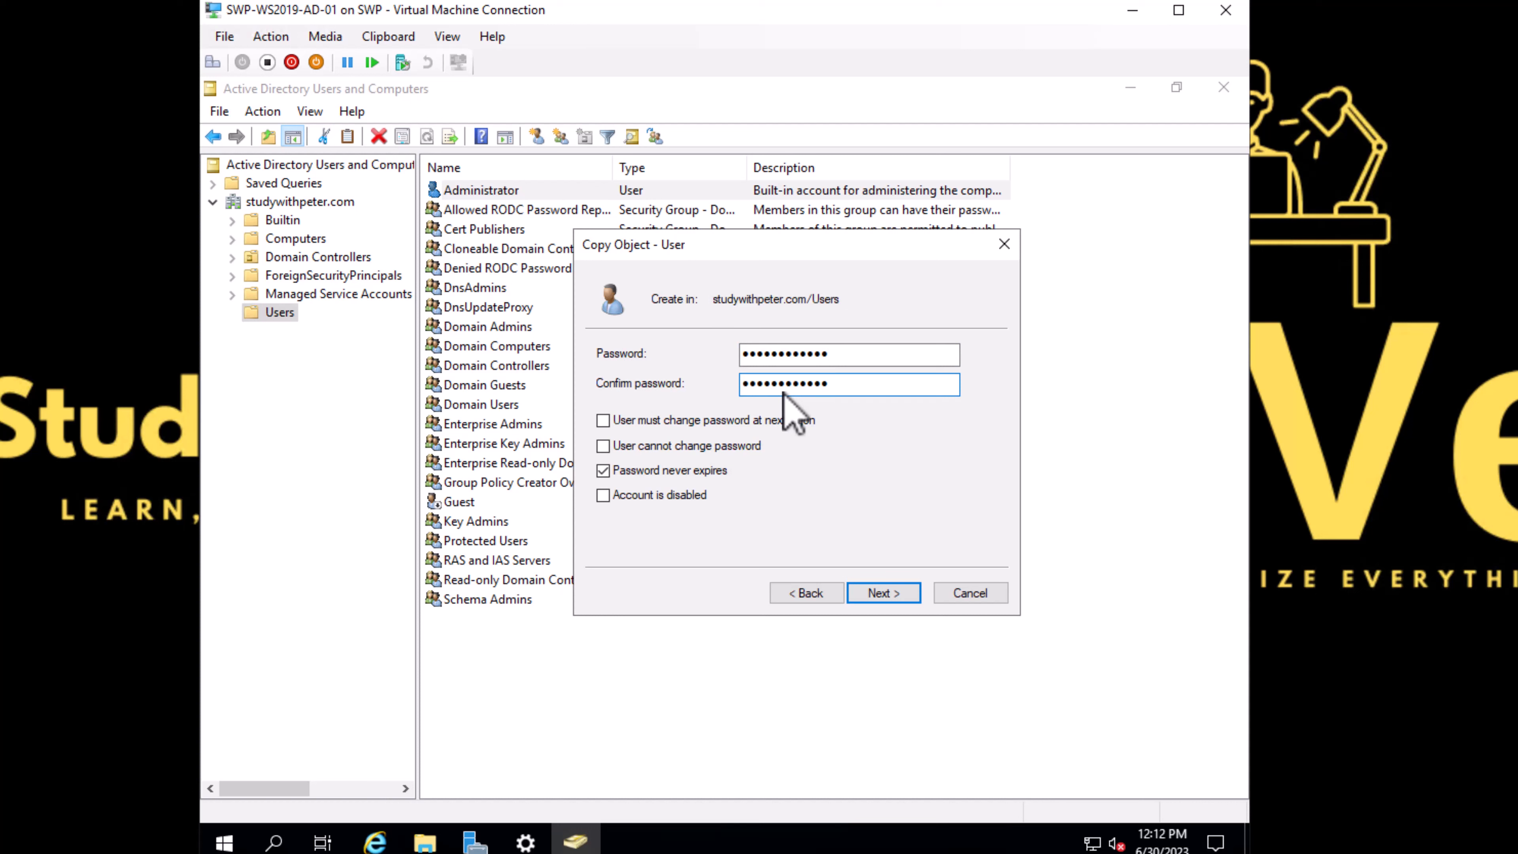
left_click(628, 472)
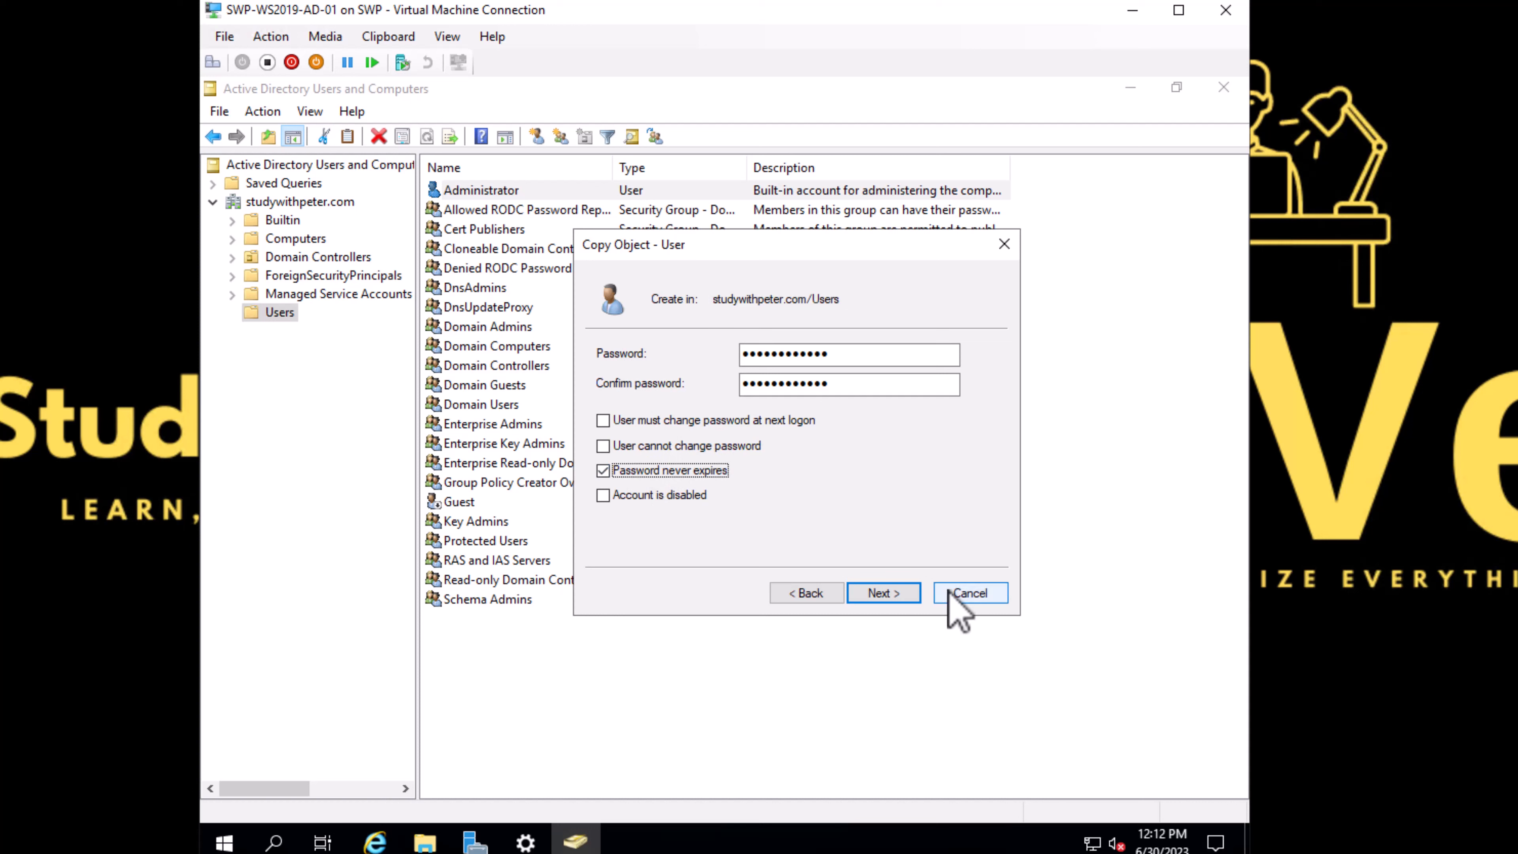
left_click(891, 593)
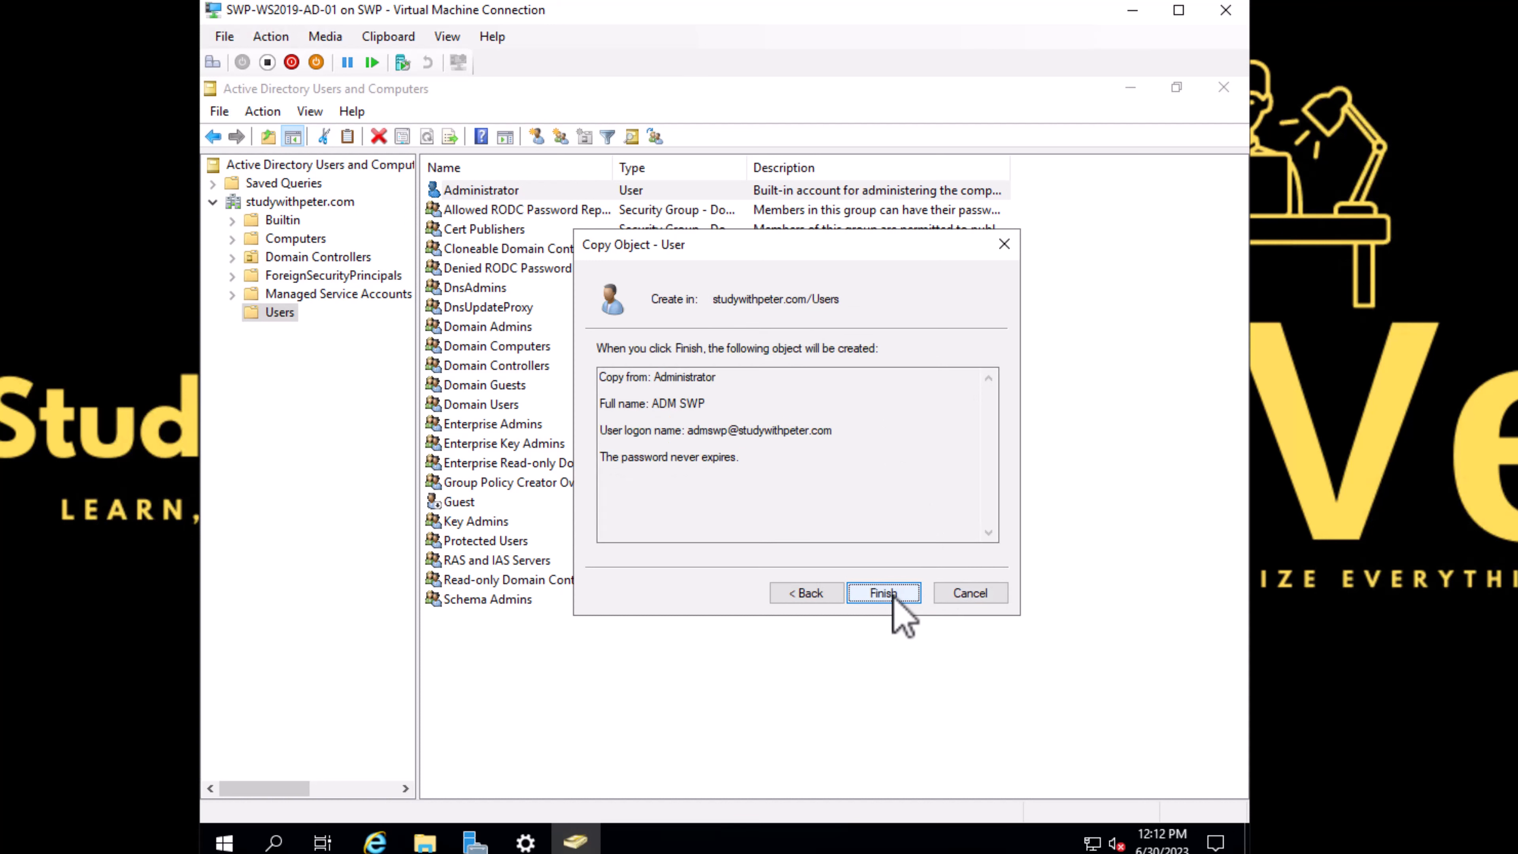
left_click(883, 593)
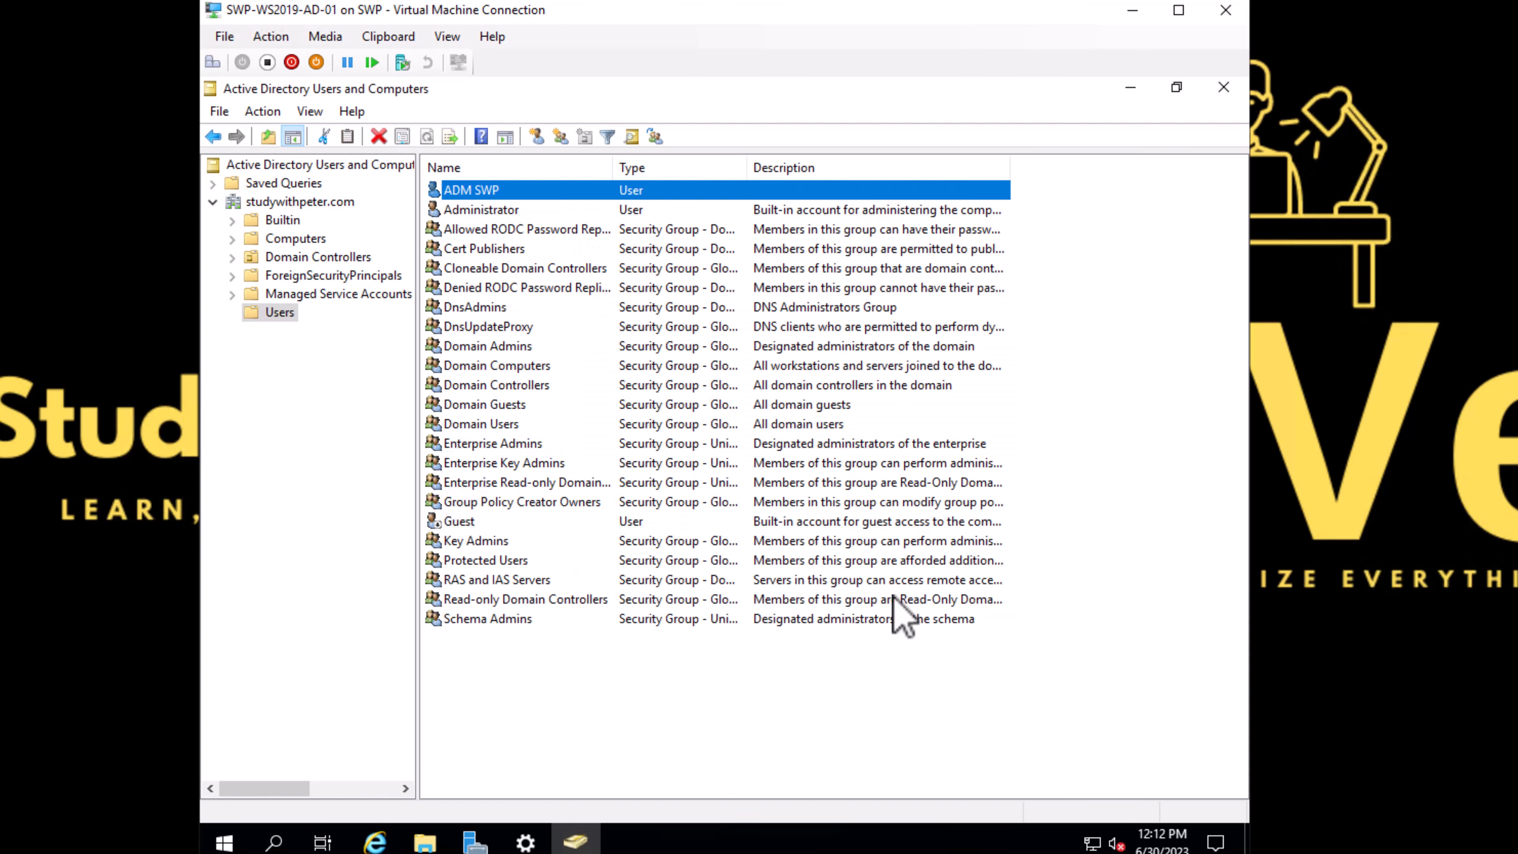
Step: Open the ADM SWP user's properties to review its group memberships
right_click(500, 190)
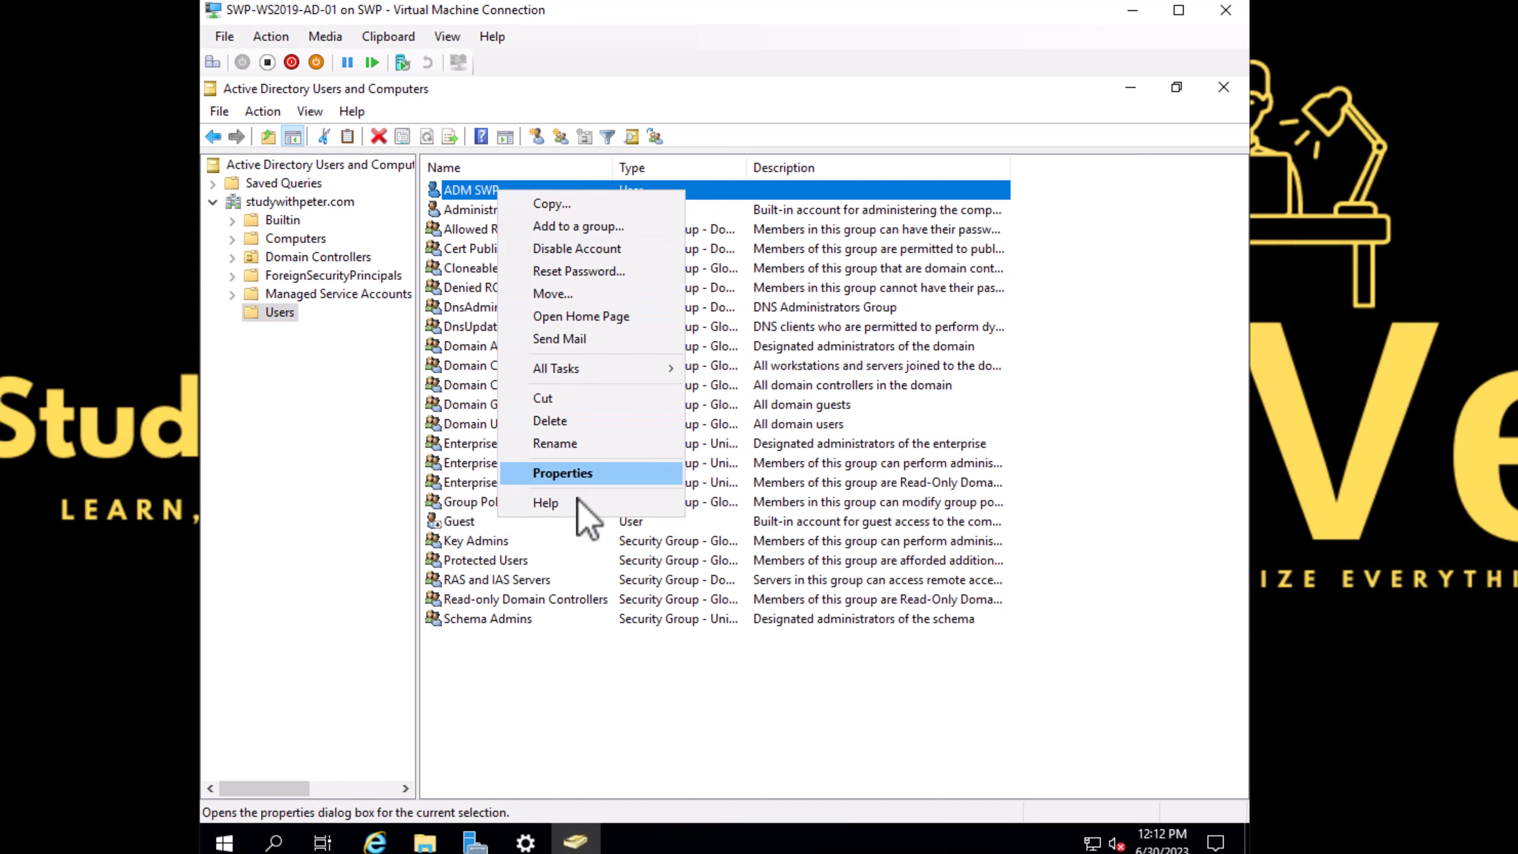
left_click(583, 473)
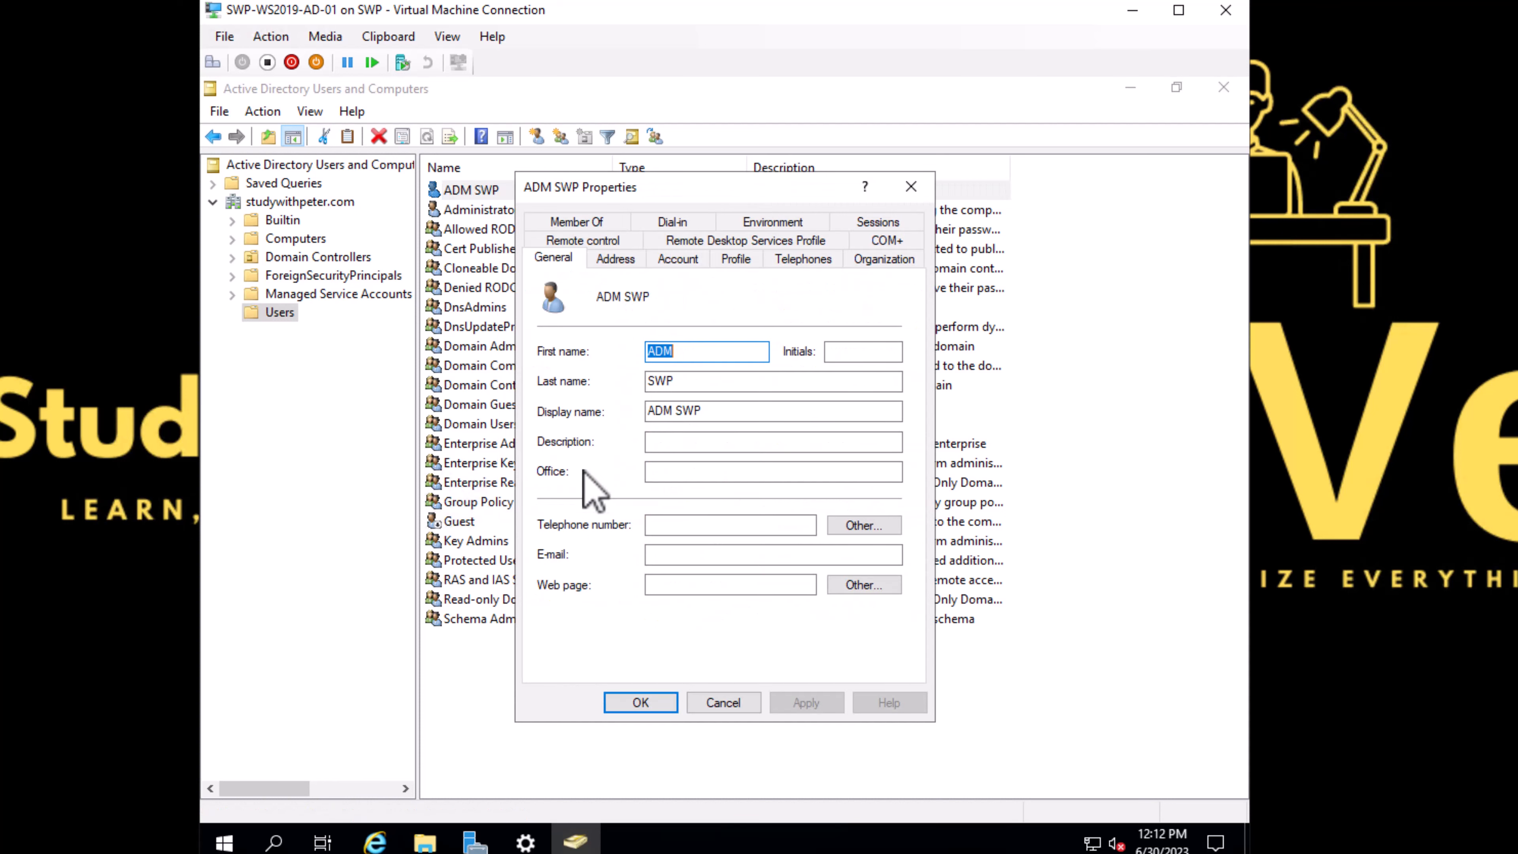
left_click(588, 222)
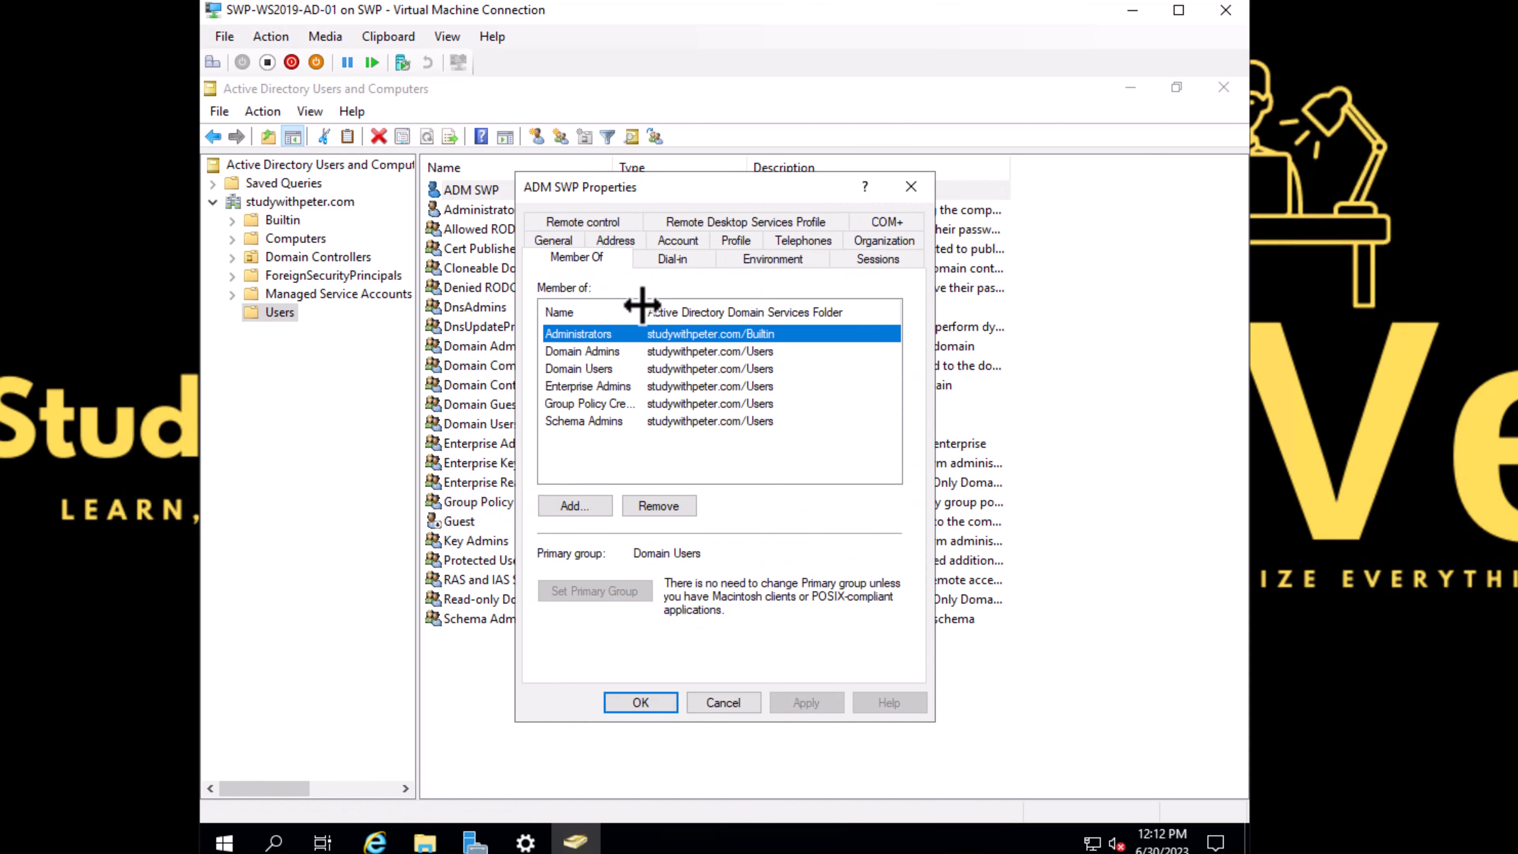
Step: Close the ADM SWP properties dialog and the Active Directory Users and Computers console
left_click_drag(642, 304, 661, 306)
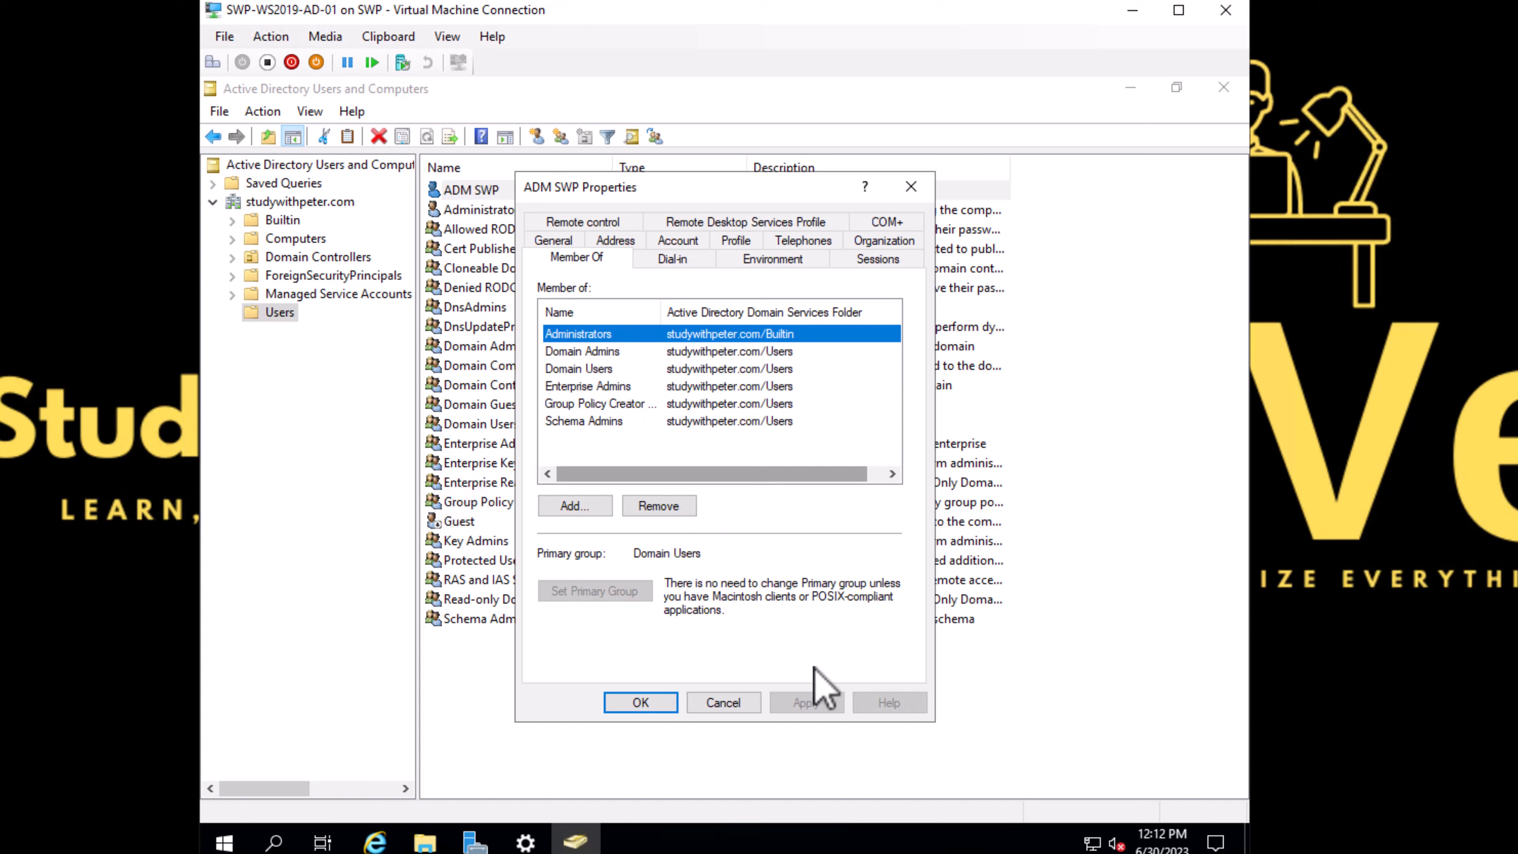
left_click(725, 703)
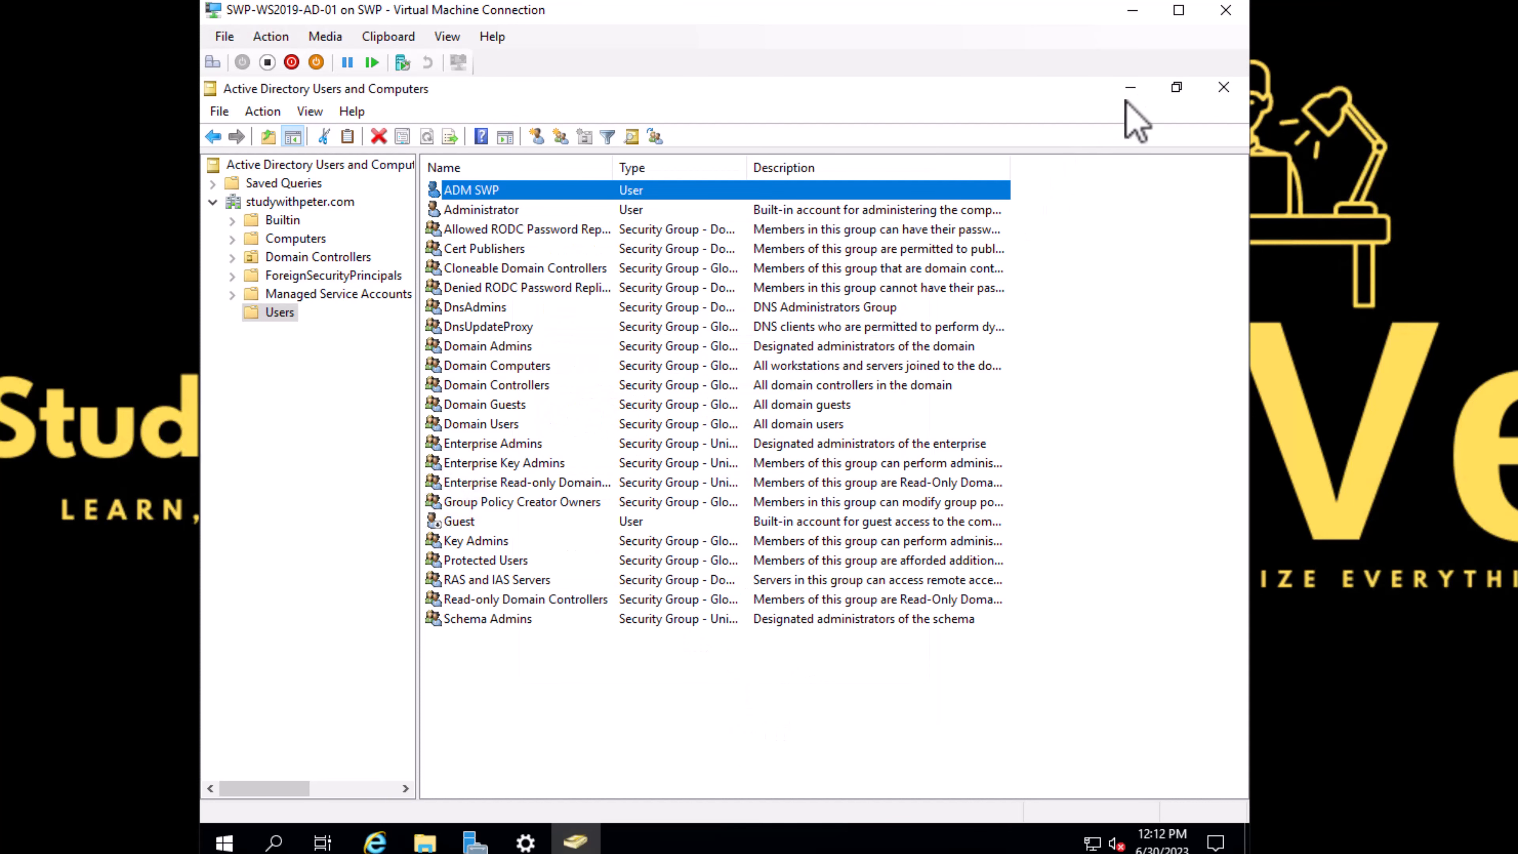
left_click(1223, 87)
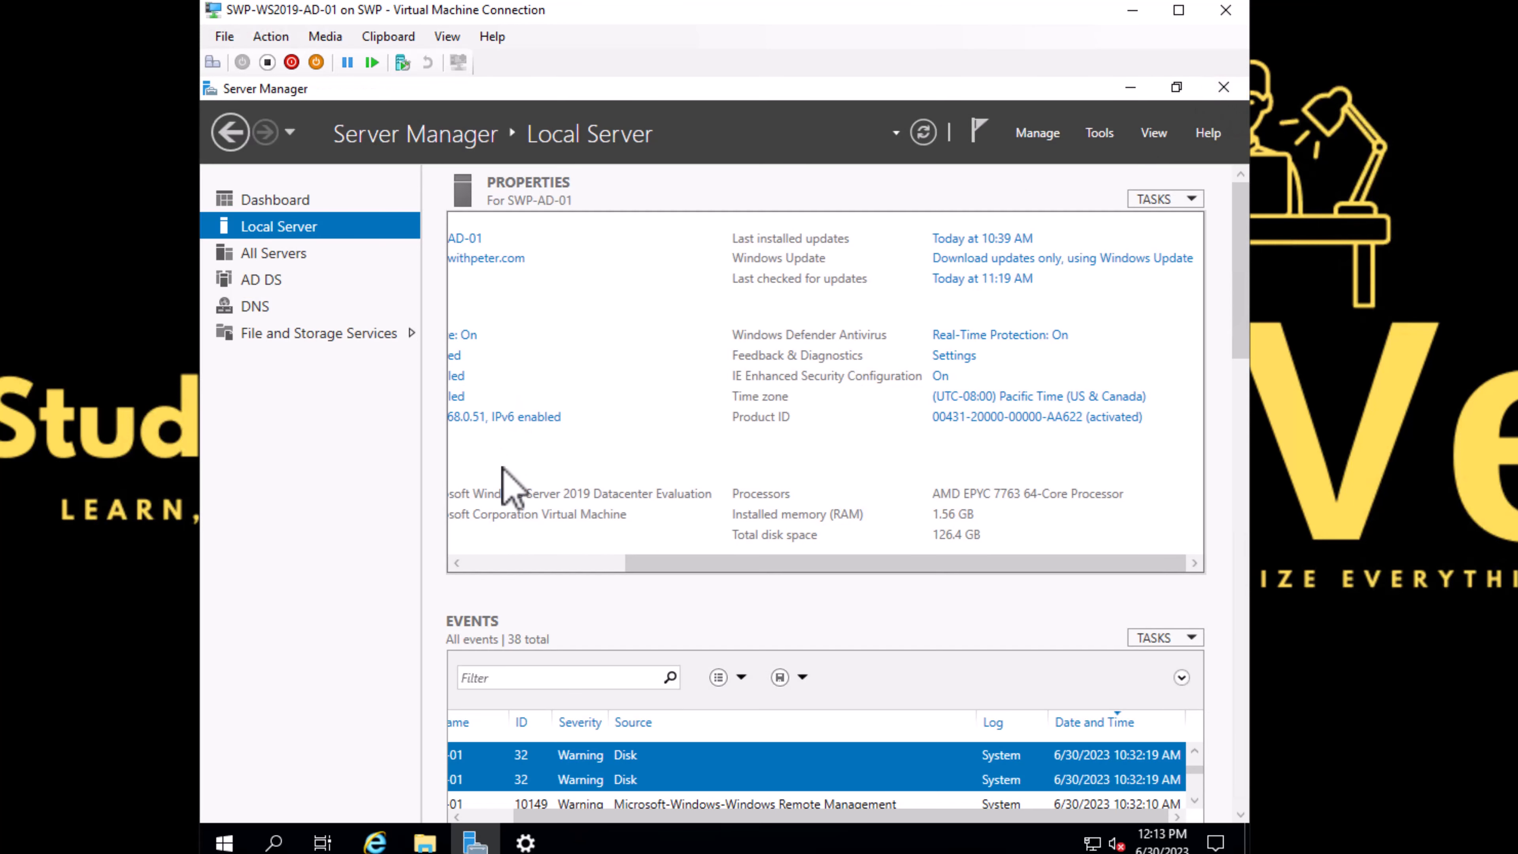
Step: Reopen Active Directory Users and Computers from Server Manager and browse the domain's Computers container
left_click_drag(694, 563, 492, 563)
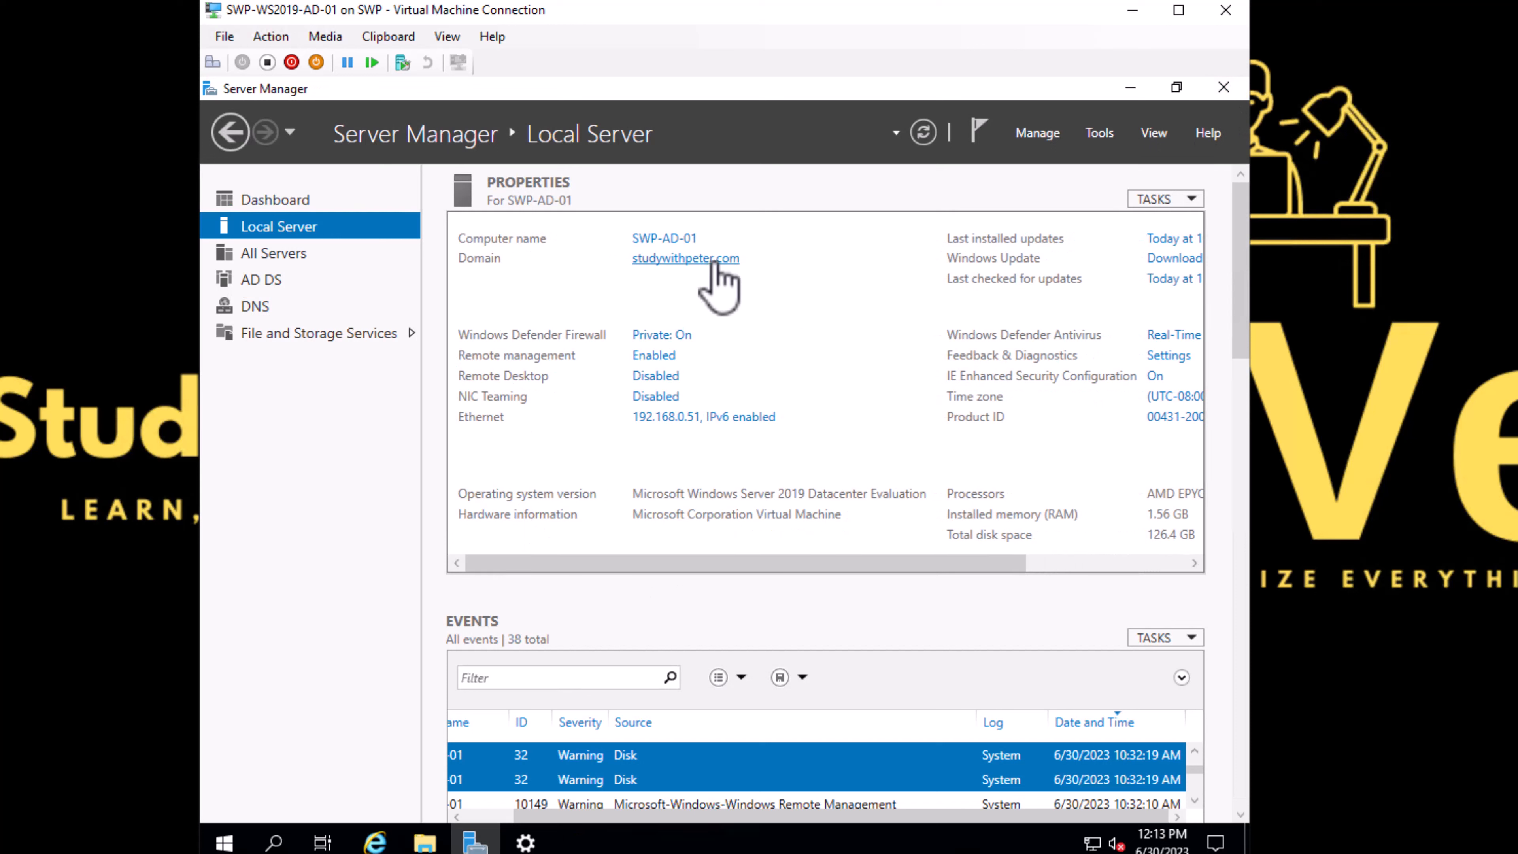
left_click(1099, 133)
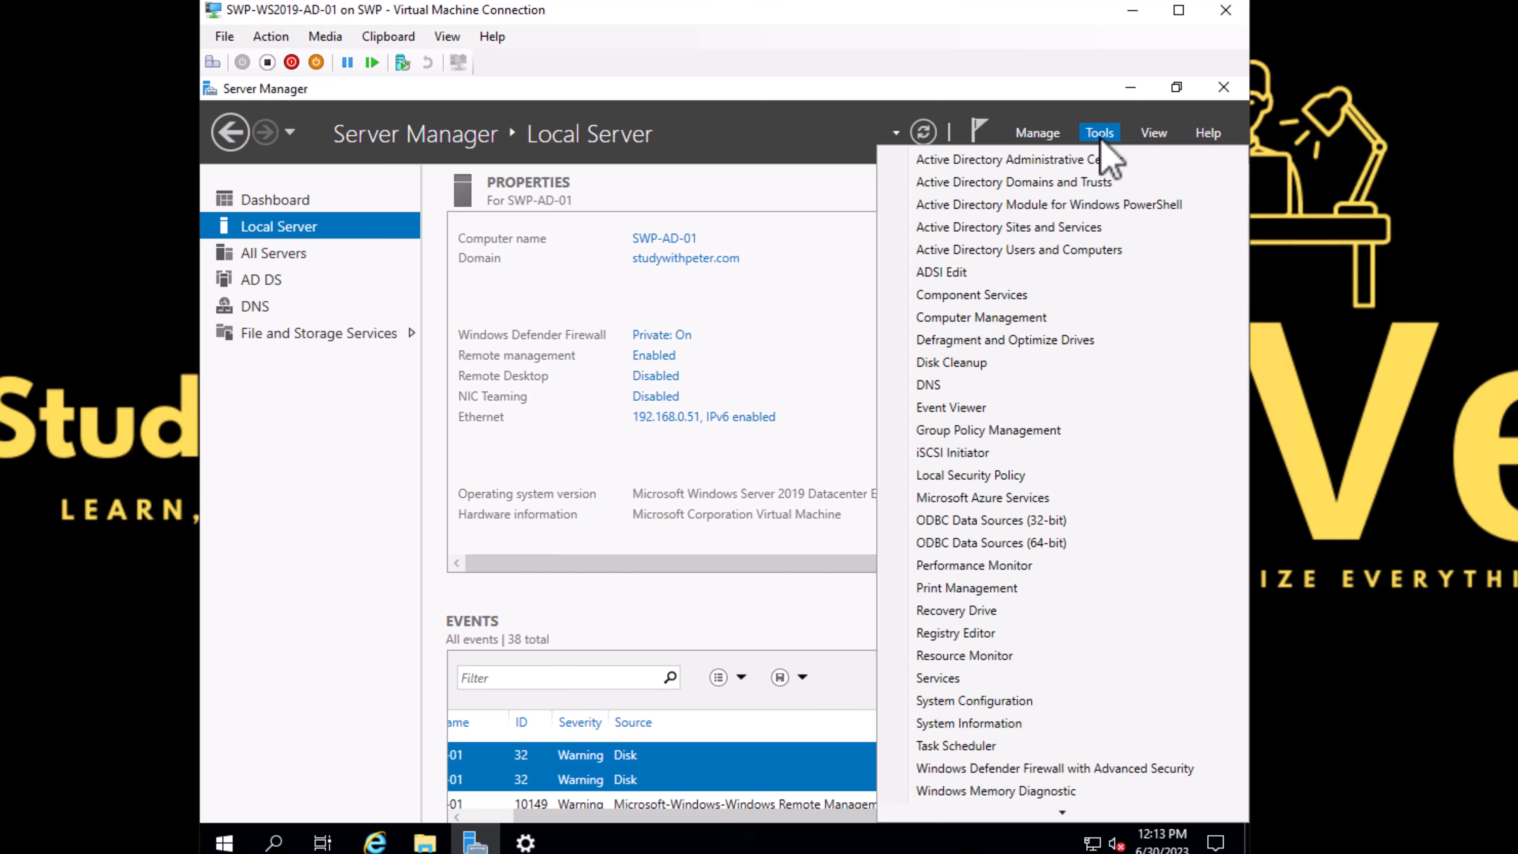
left_click(1023, 249)
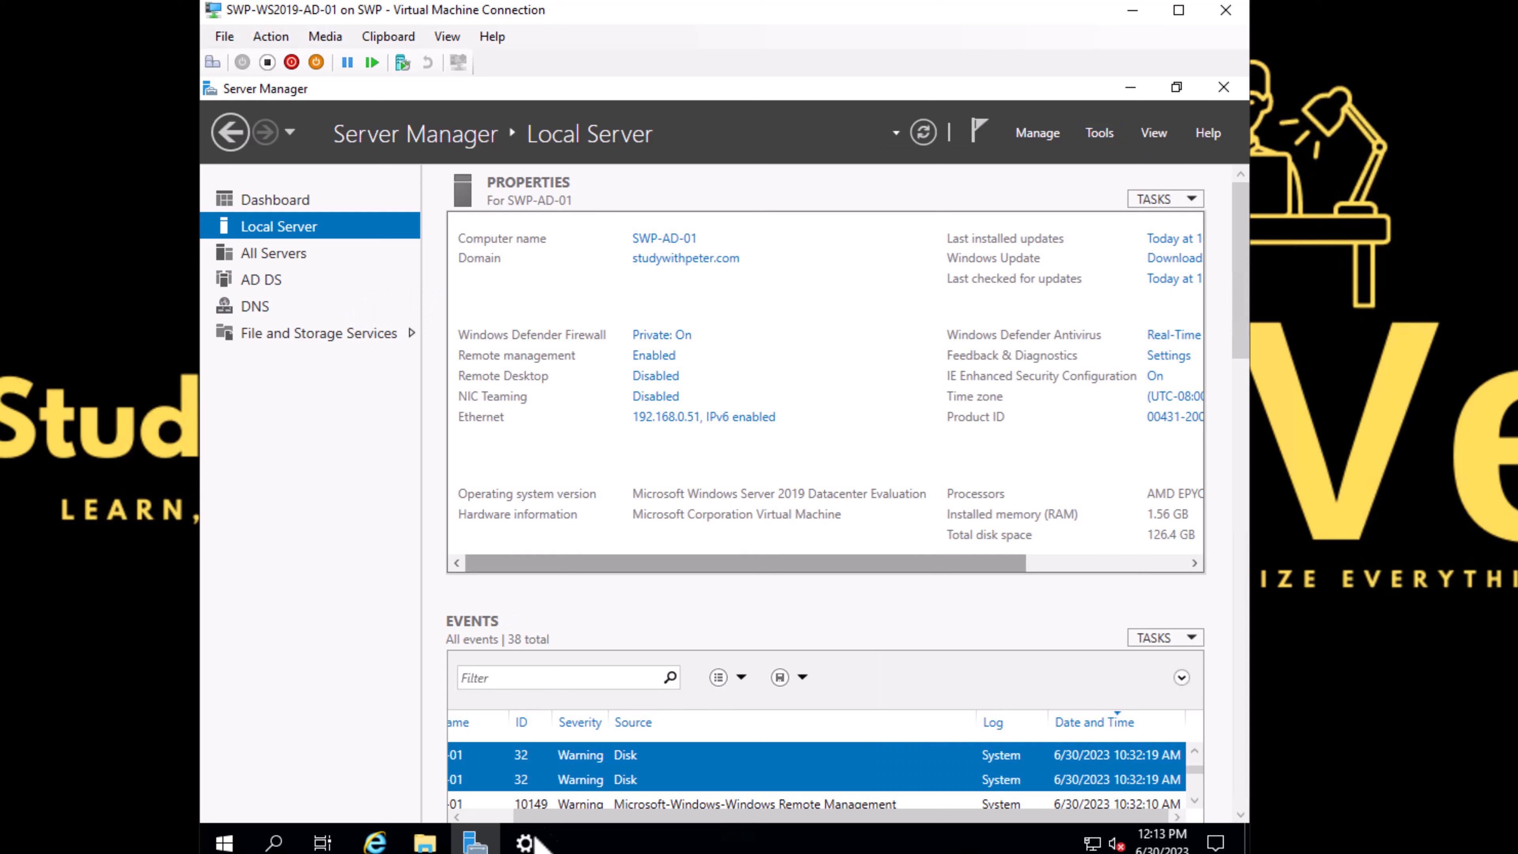
left_click(524, 842)
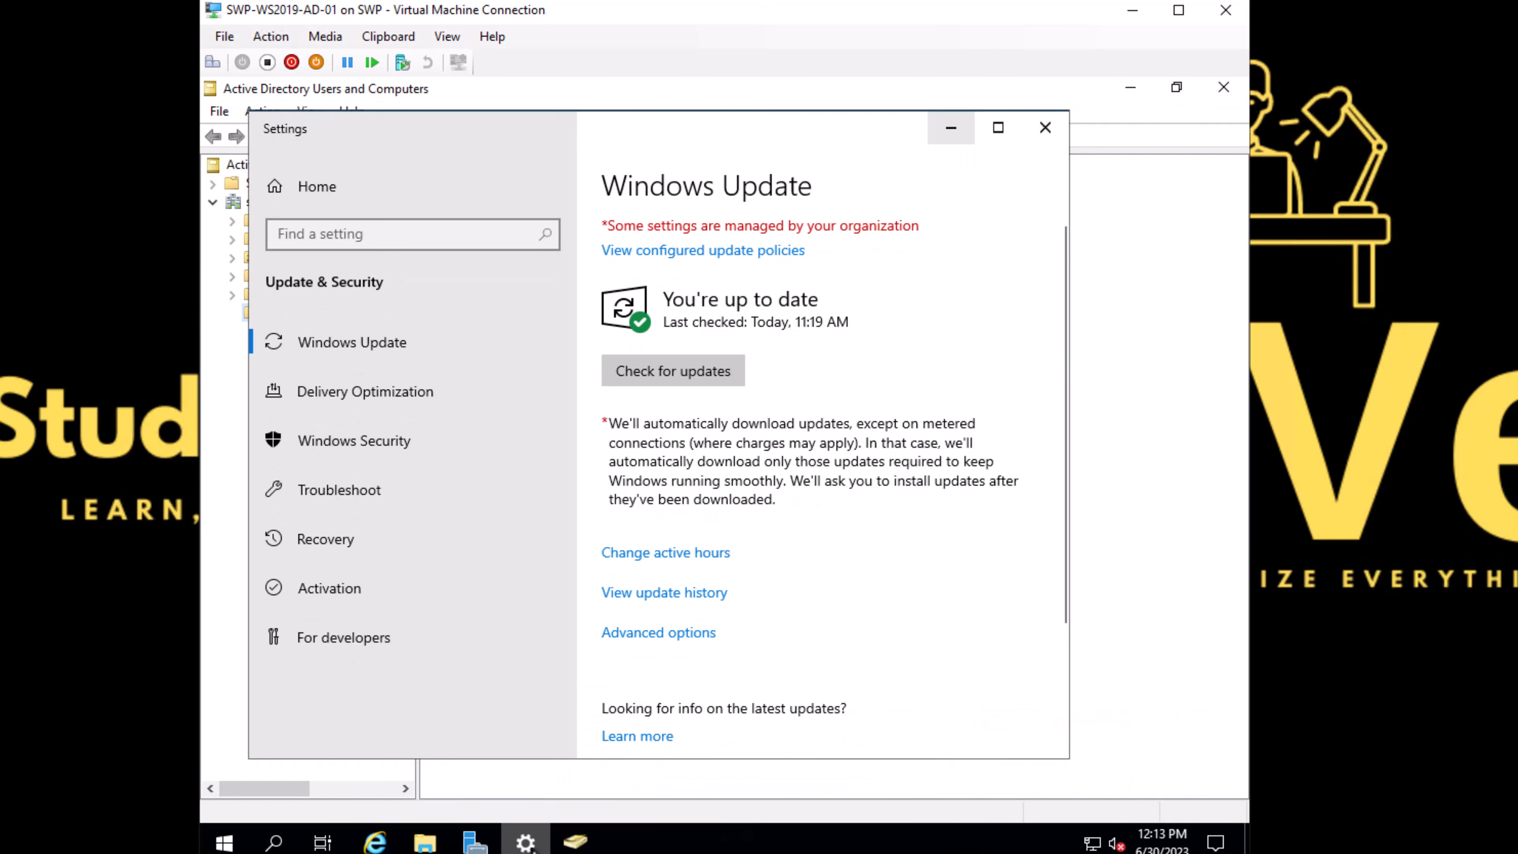
left_click(1063, 126)
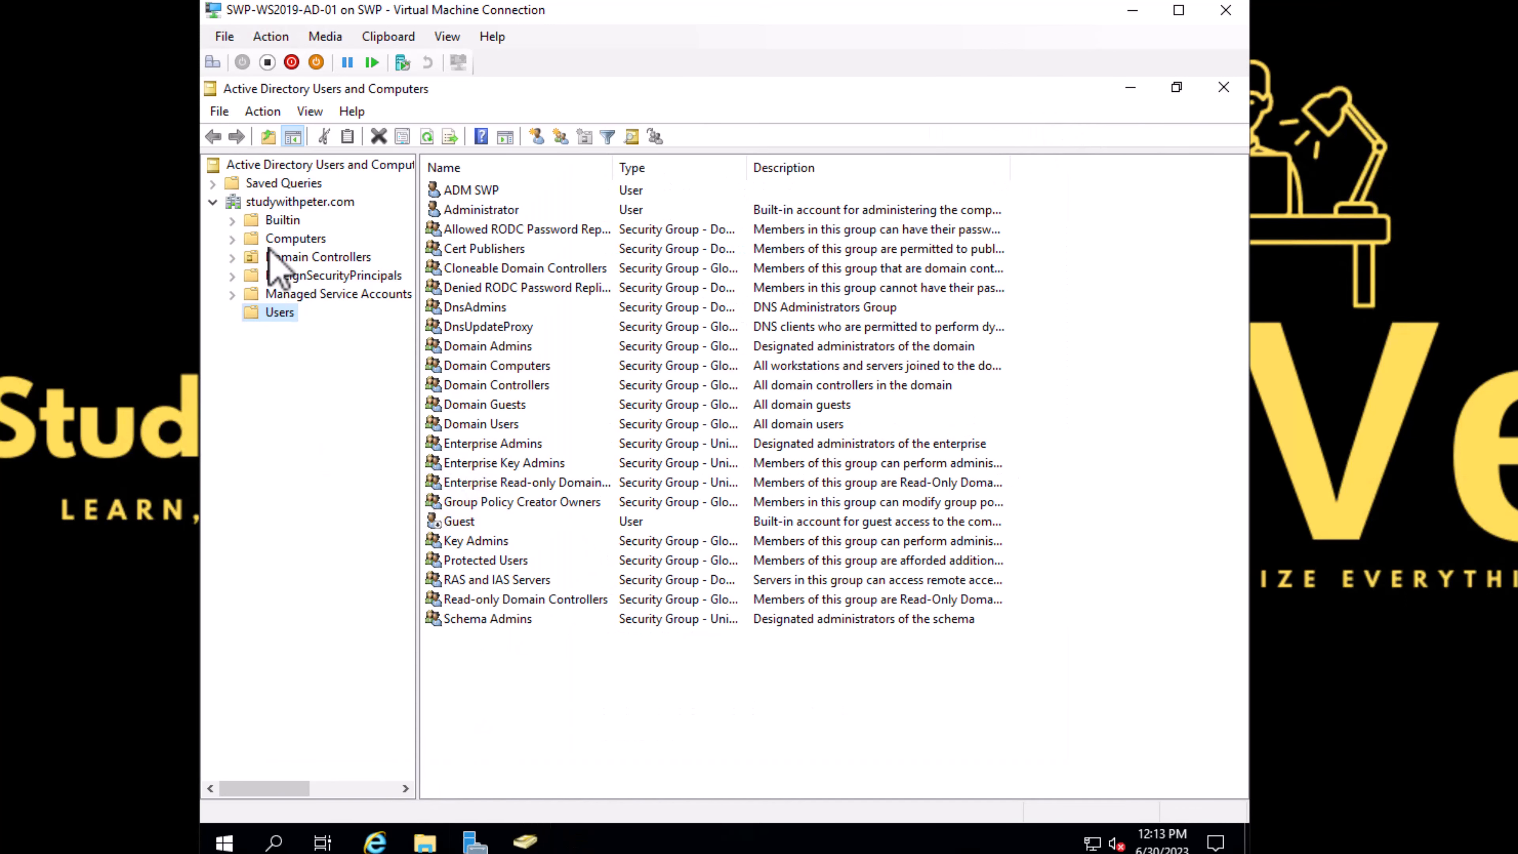
left_click(282, 239)
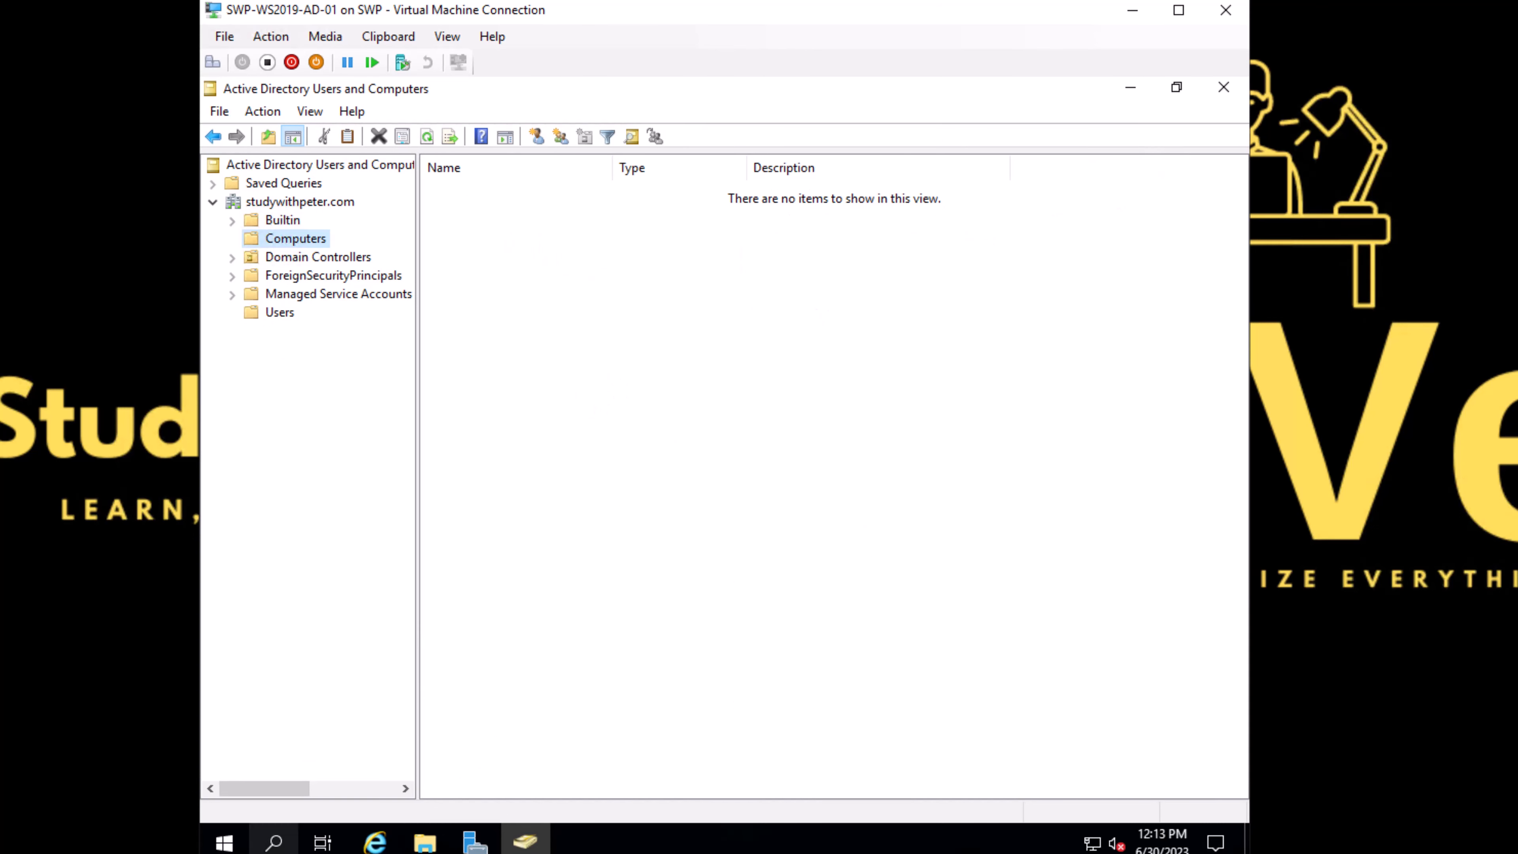
Step: Sign out of the current Administrator session on the server
left_click(223, 846)
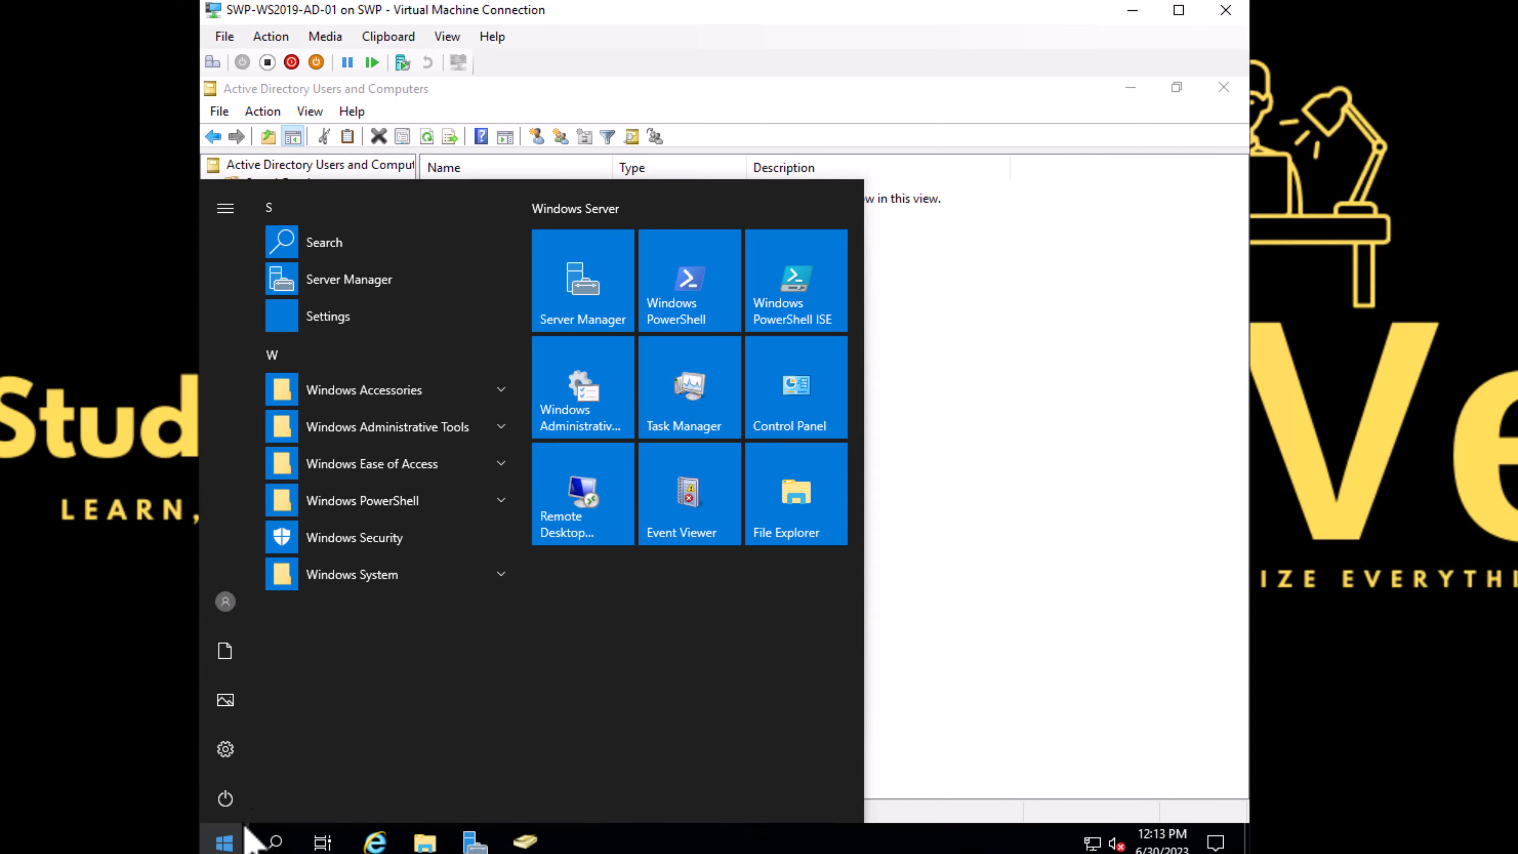
left_click(225, 803)
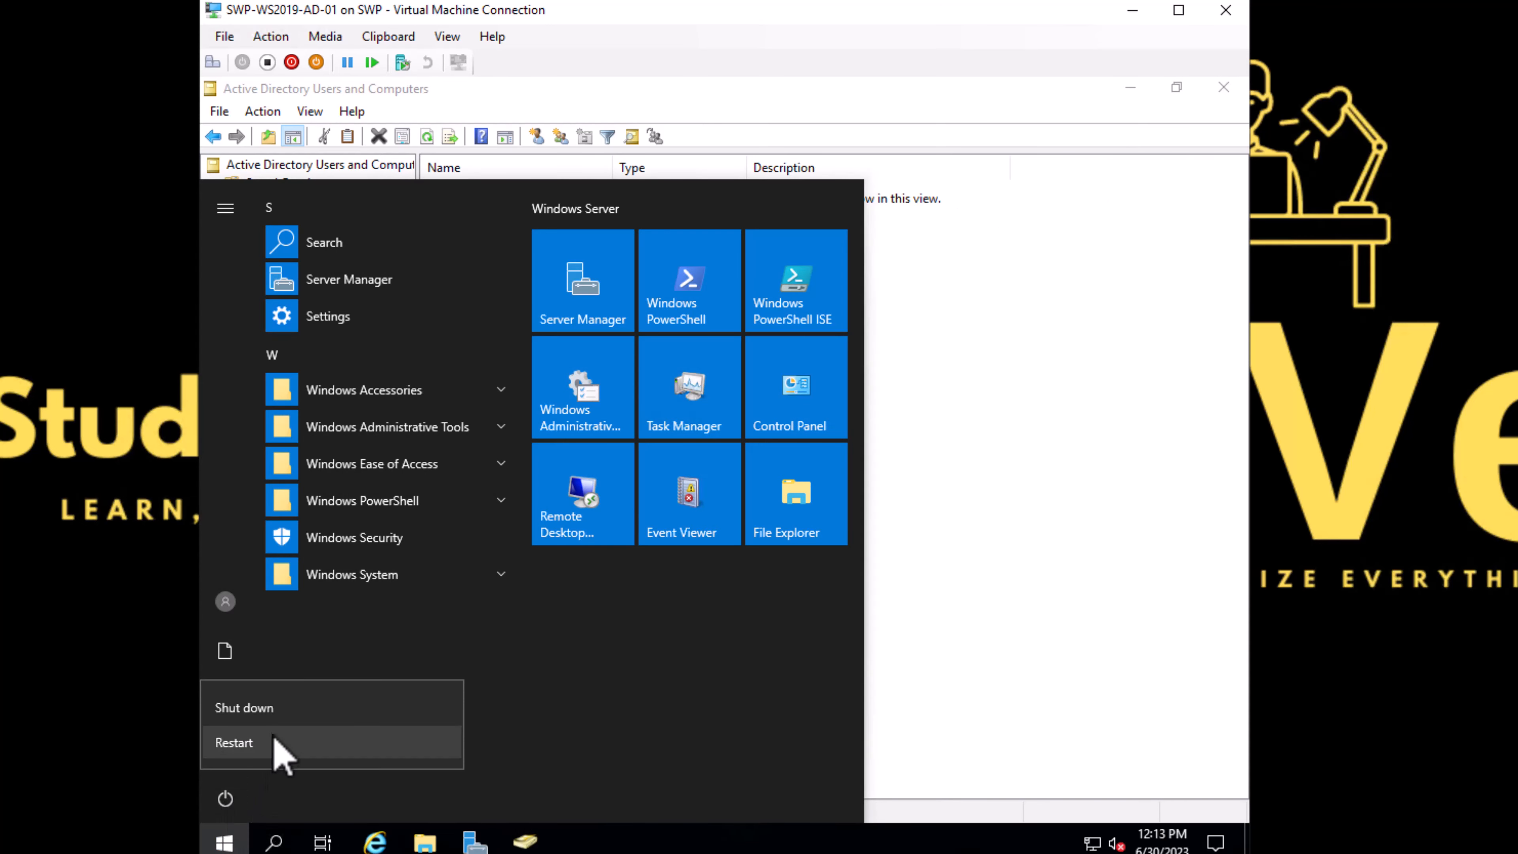
left_click(226, 602)
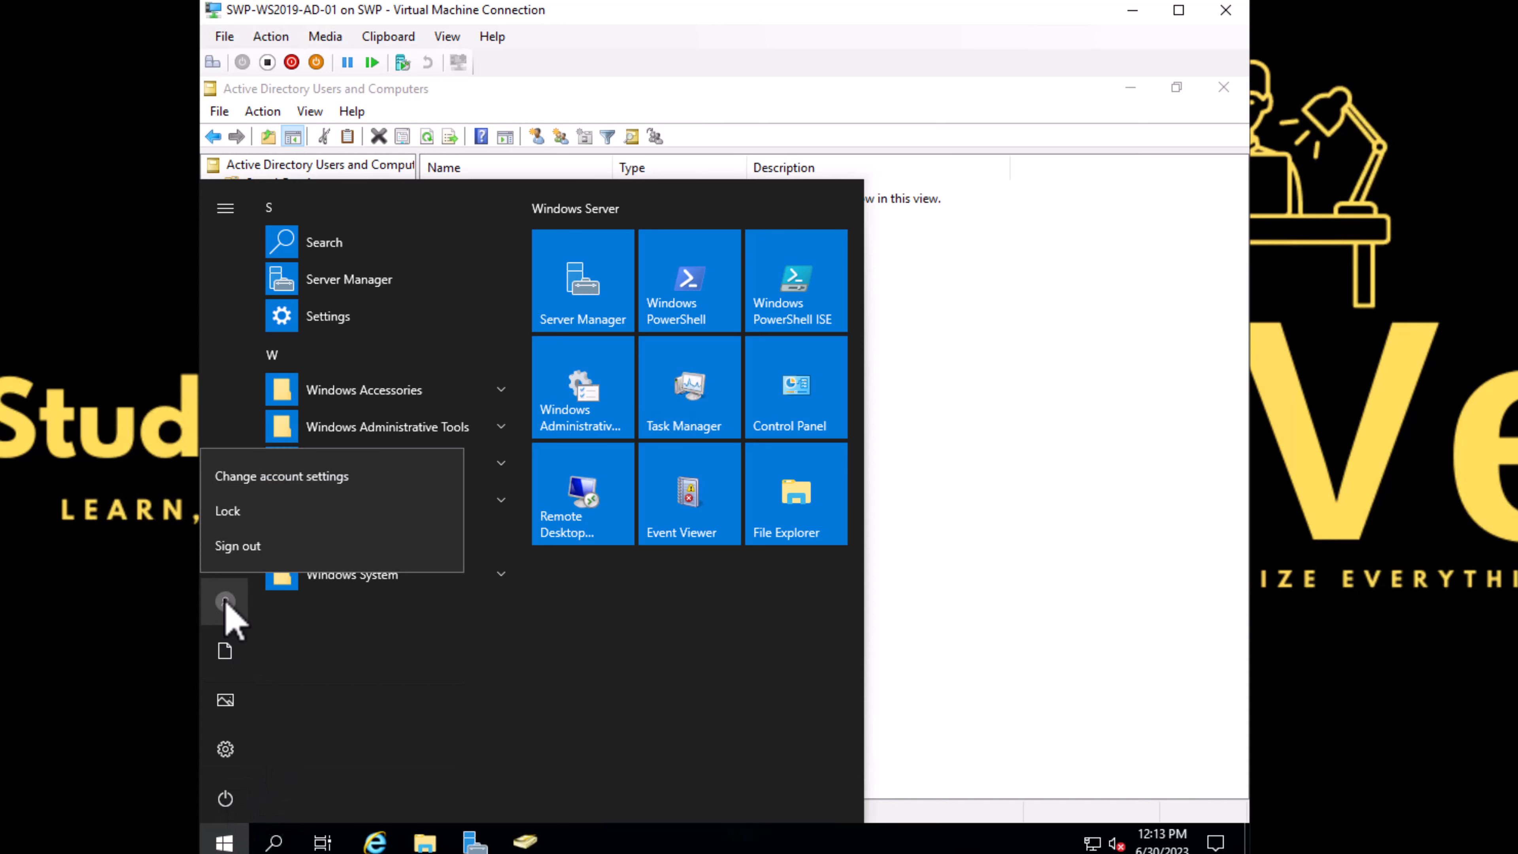
left_click(282, 551)
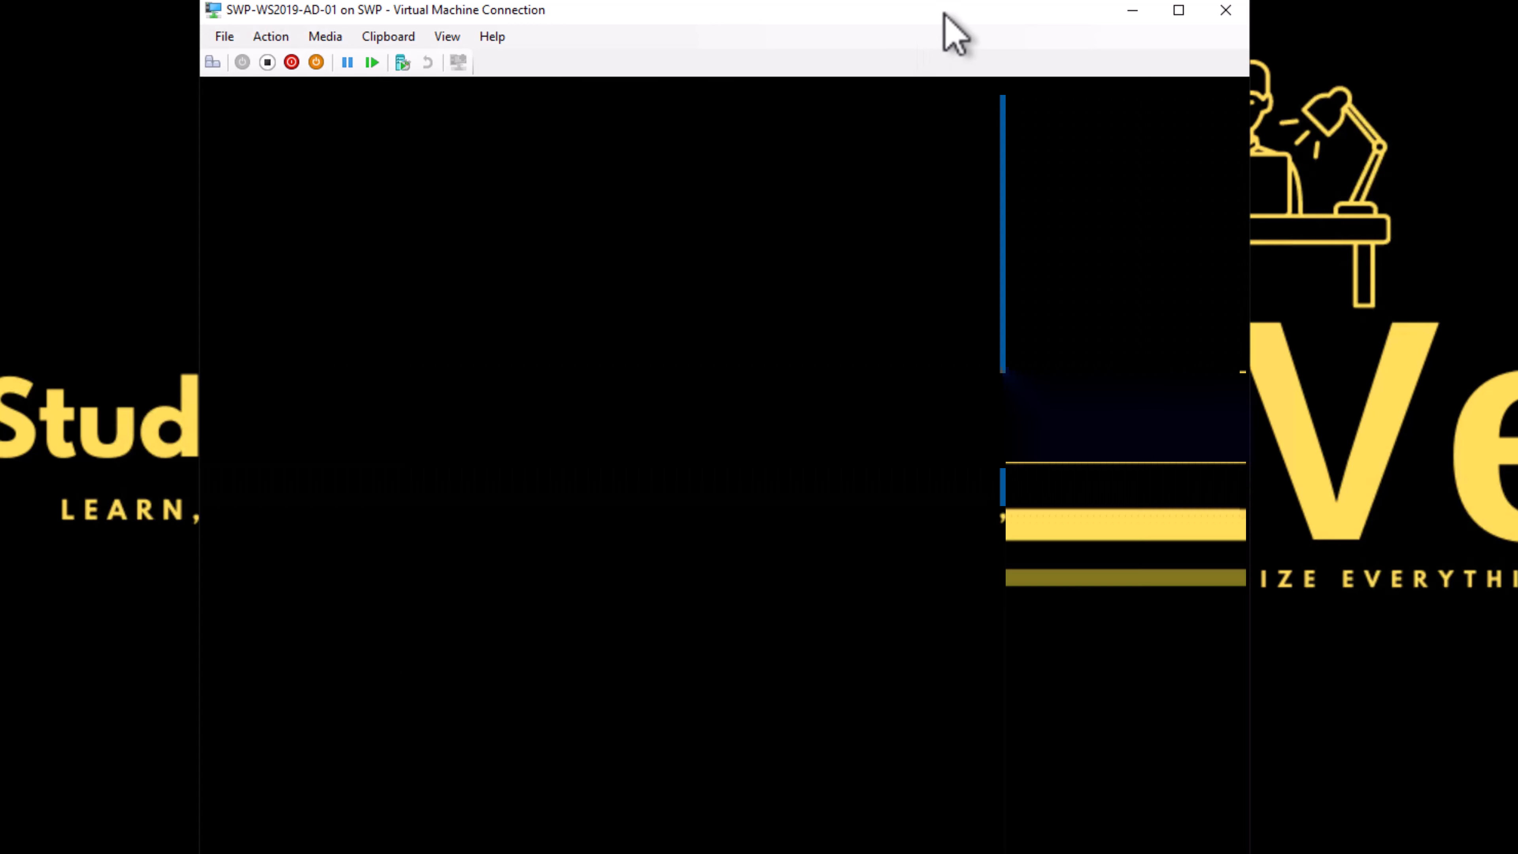
Step: Sign in as another user with the admswp logon name and its account password
left_click_drag(945, 12, 928, 11)
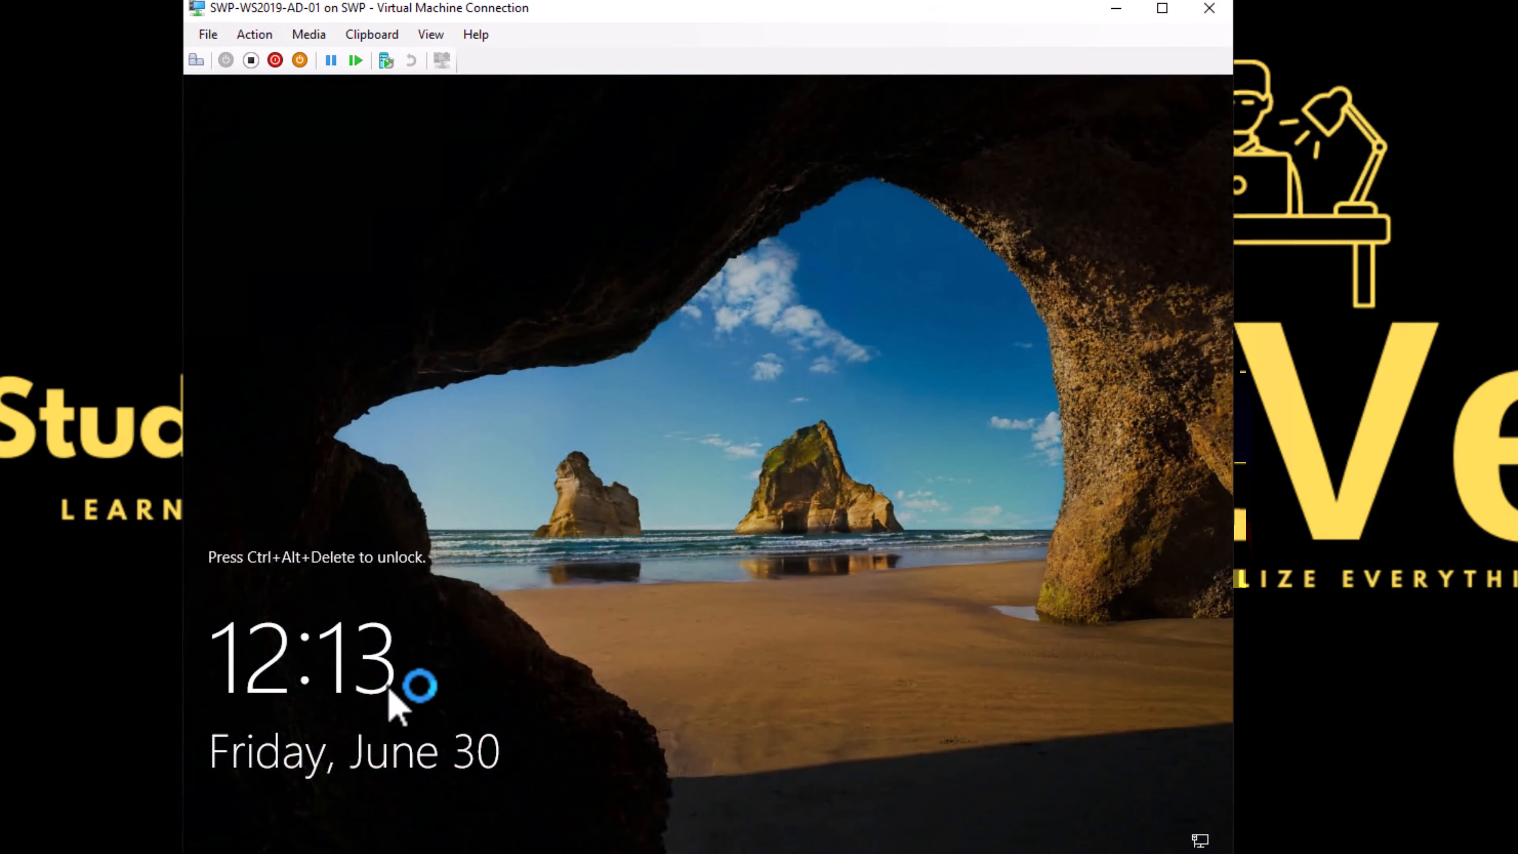
left_click(197, 59)
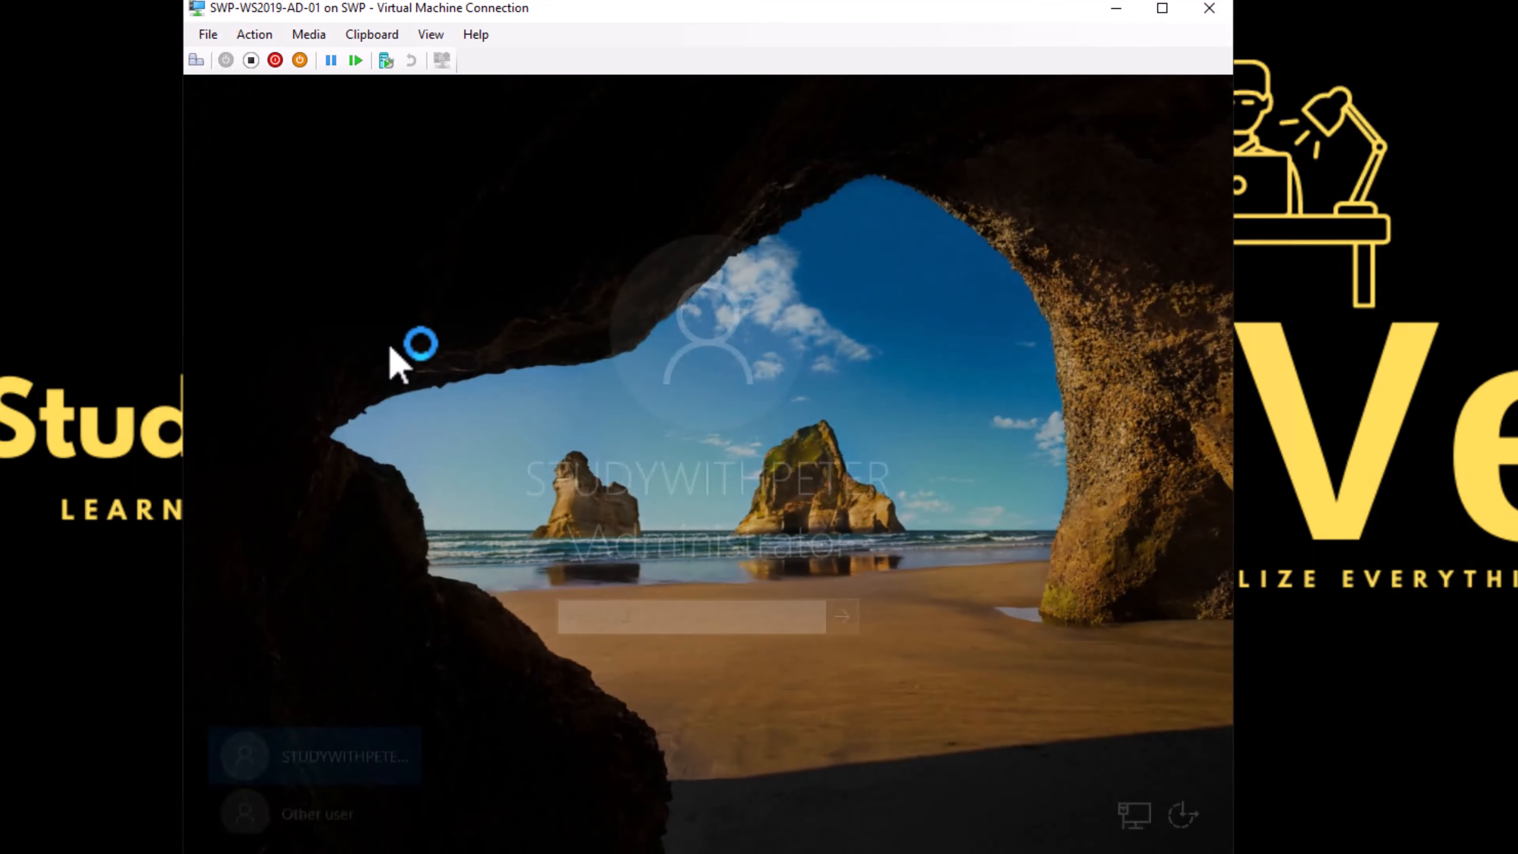
left_click(342, 808)
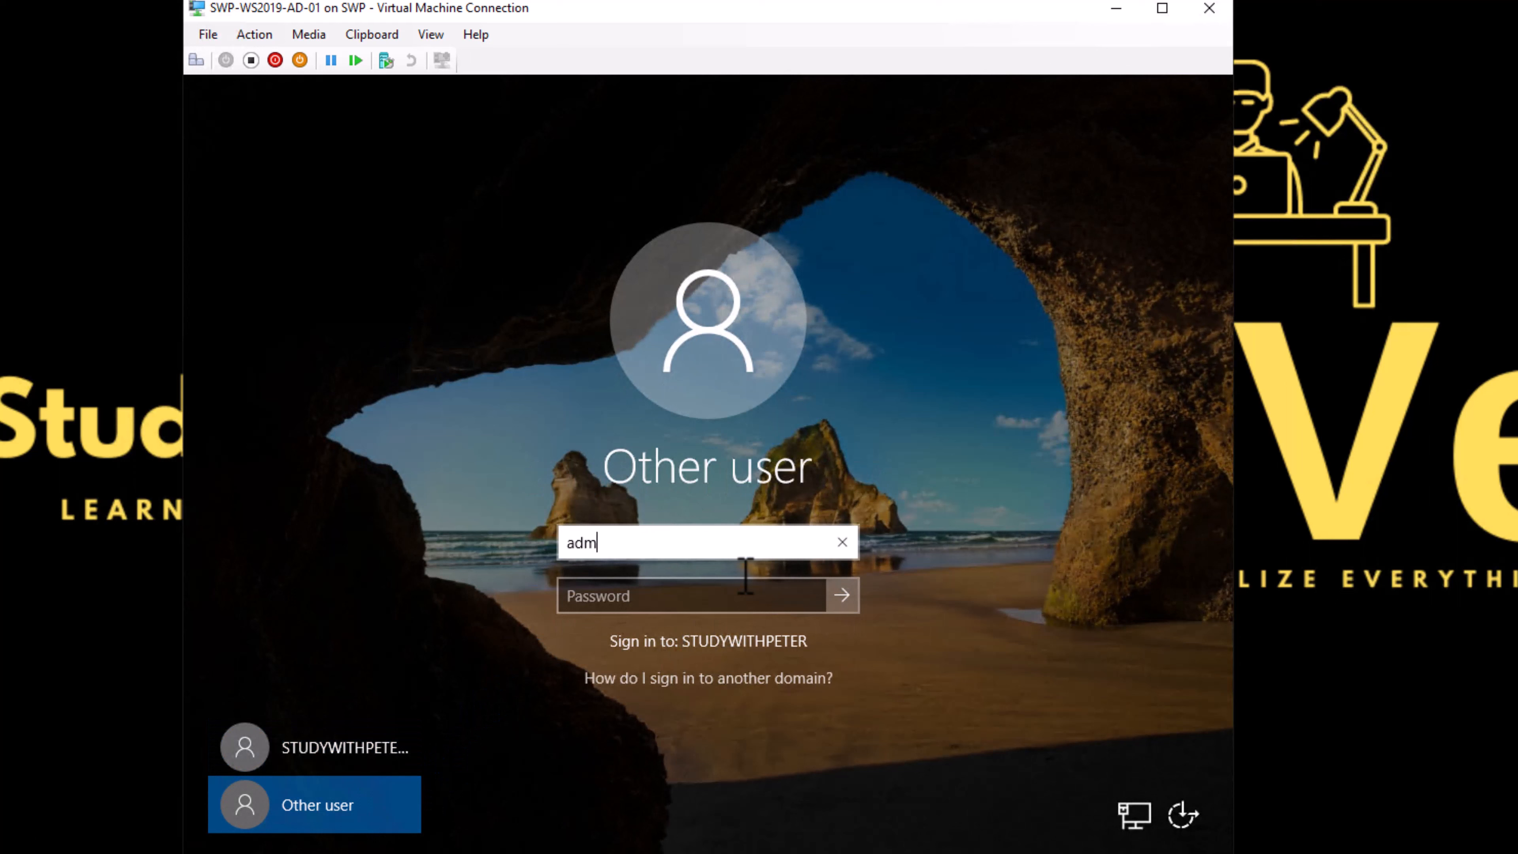
key("Tab")
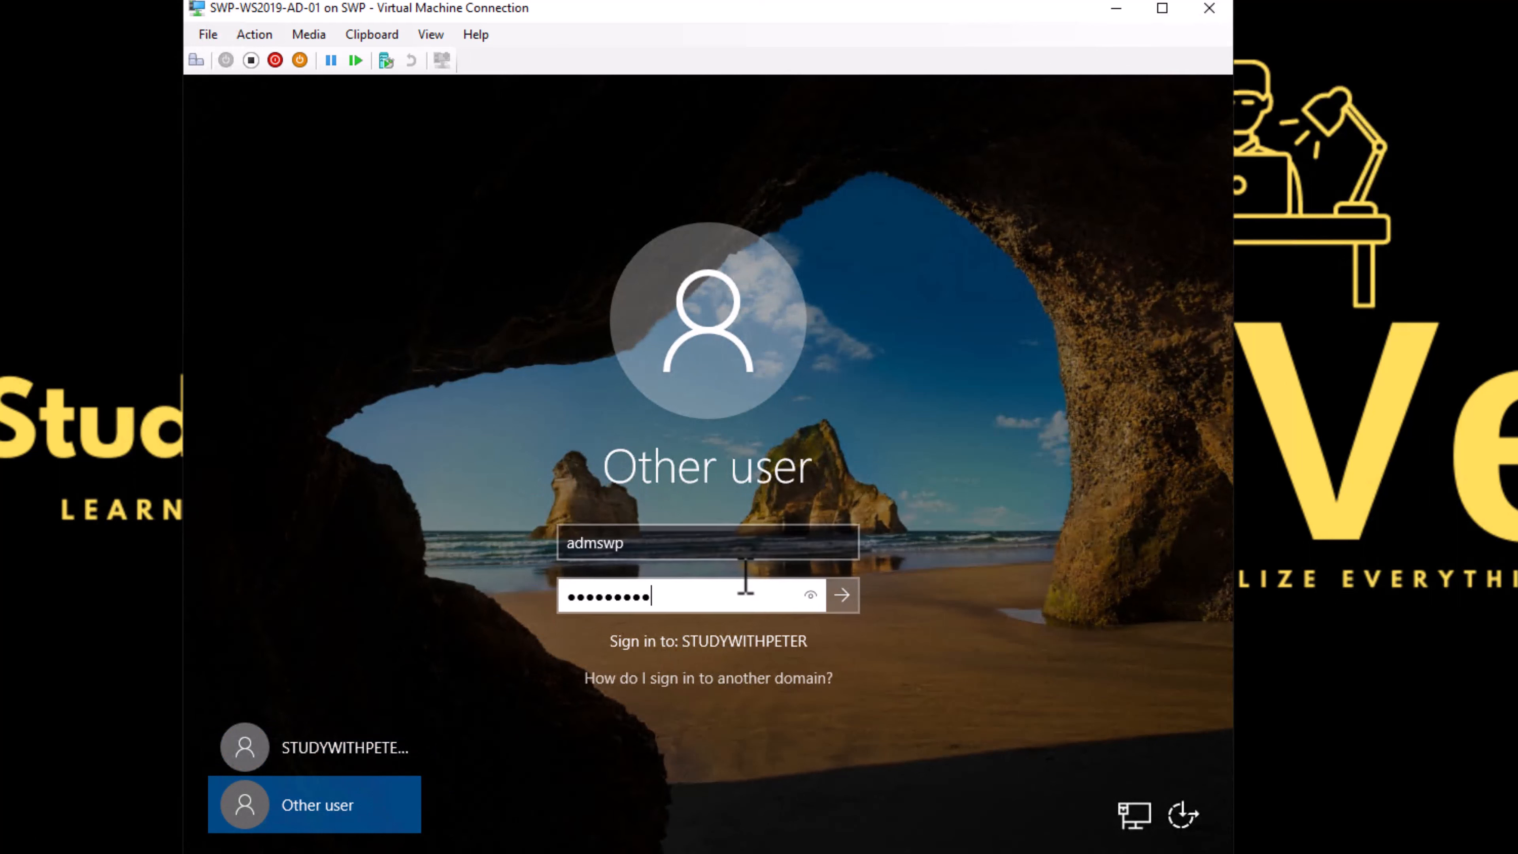
key("Return")
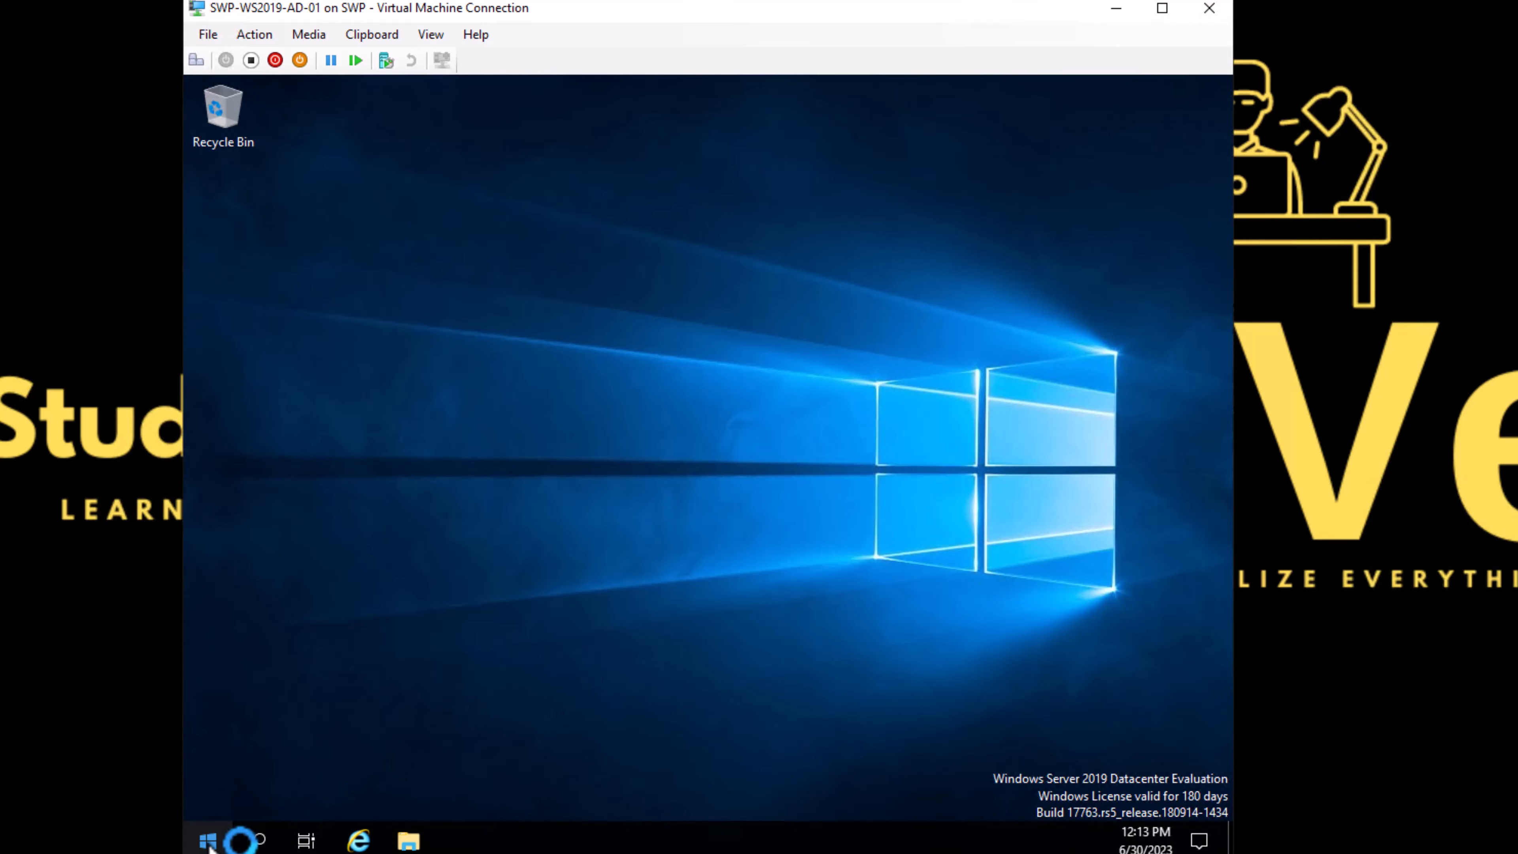
Step: Open Windows PowerShell, run whoami to check the signed-in account, and highlight its output
left_click(207, 841)
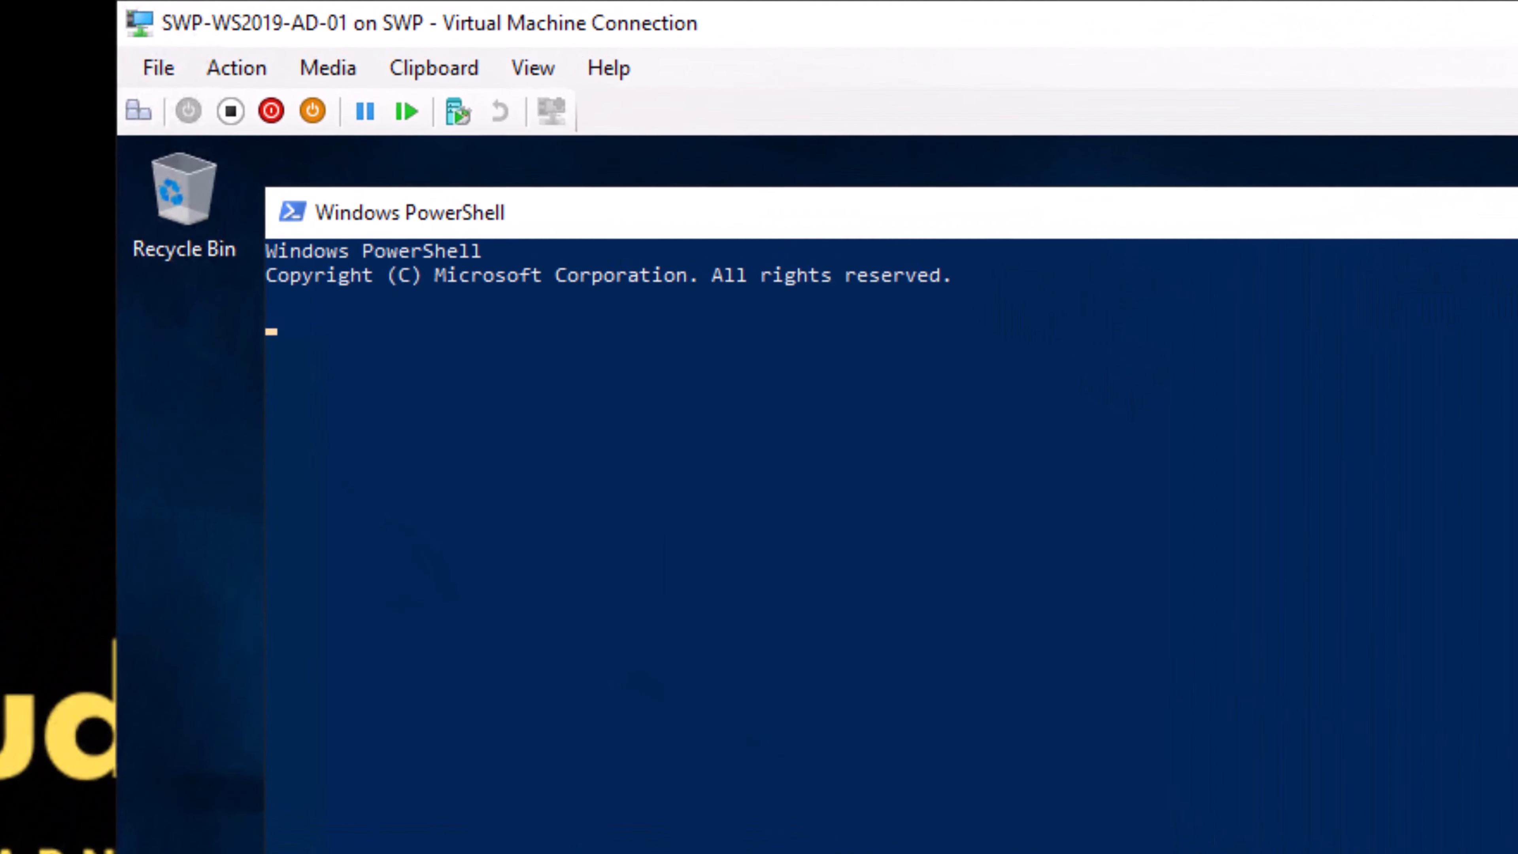
left_click(1209, 453)
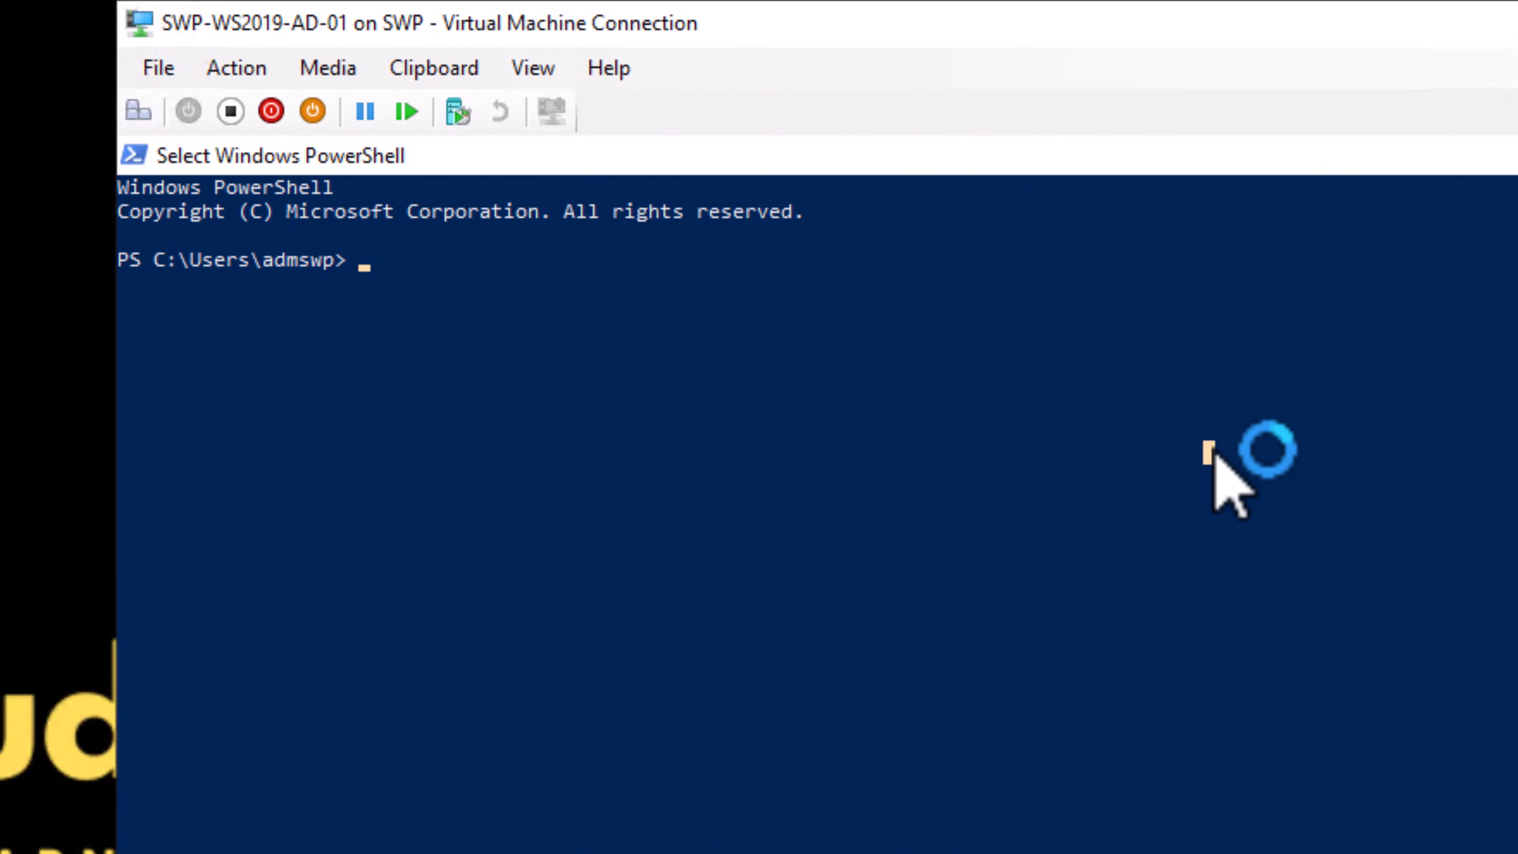
type("w")
type("hoami")
key("Return")
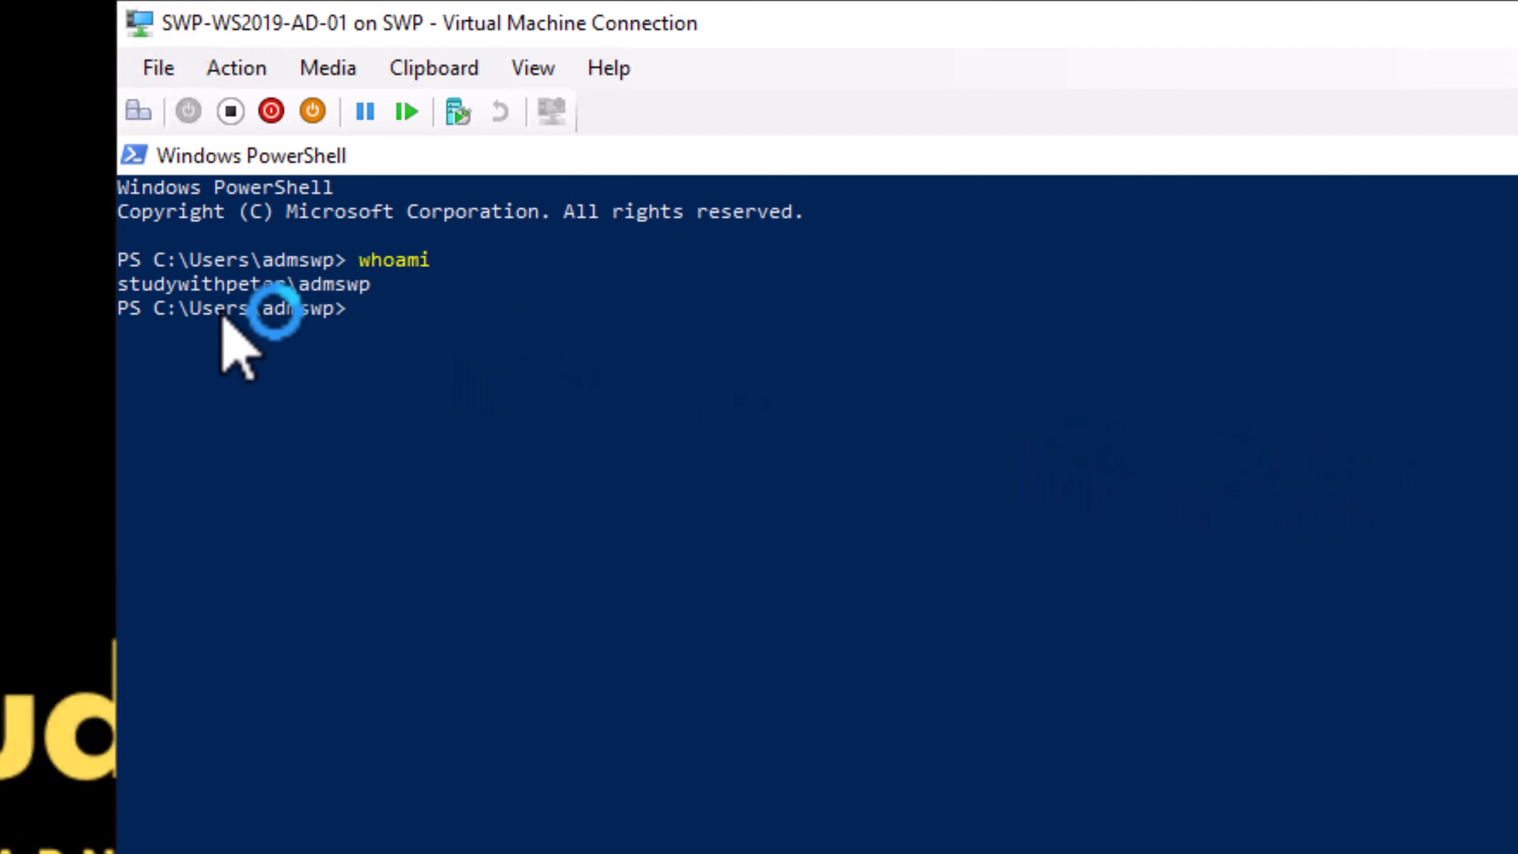
left_click(184, 290)
left_click_drag(184, 288, 366, 288)
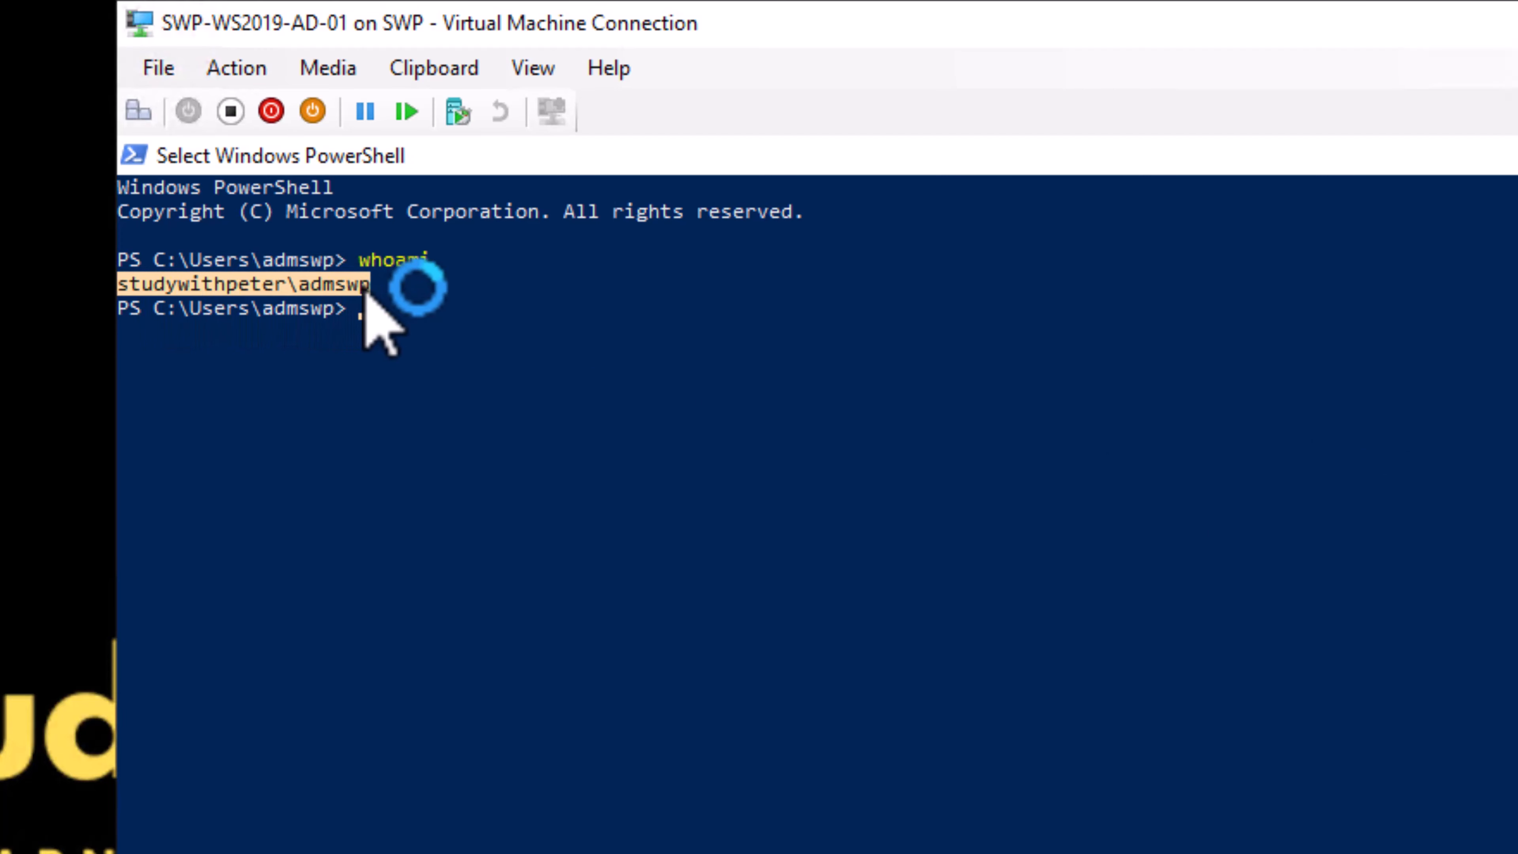
left_click(375, 287)
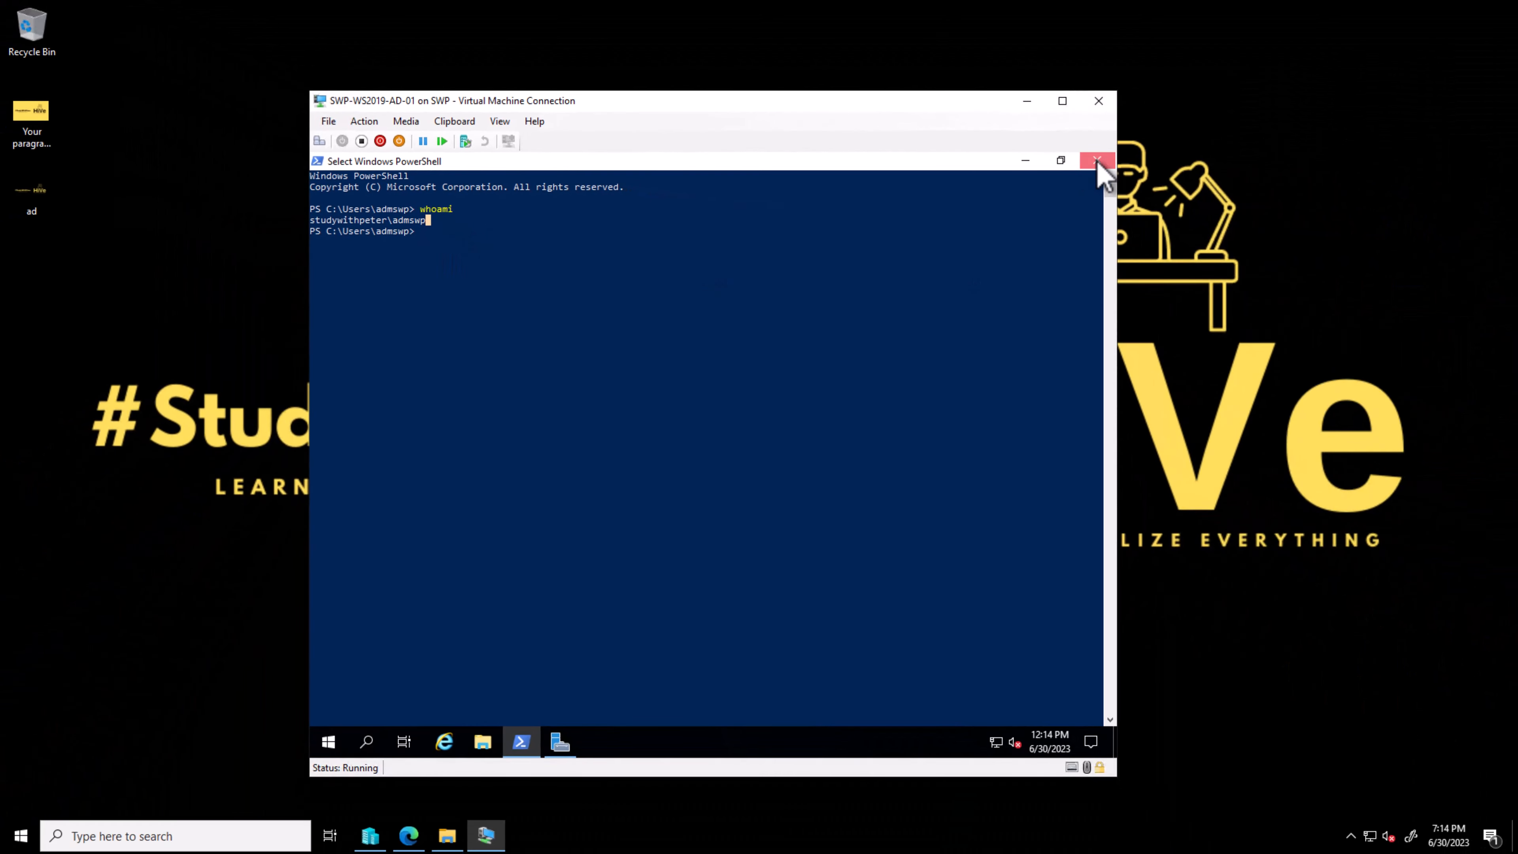
Step: Dismiss the Server Manager message and launch Active Directory Users and Computers from the Local Server page
left_click(1097, 160)
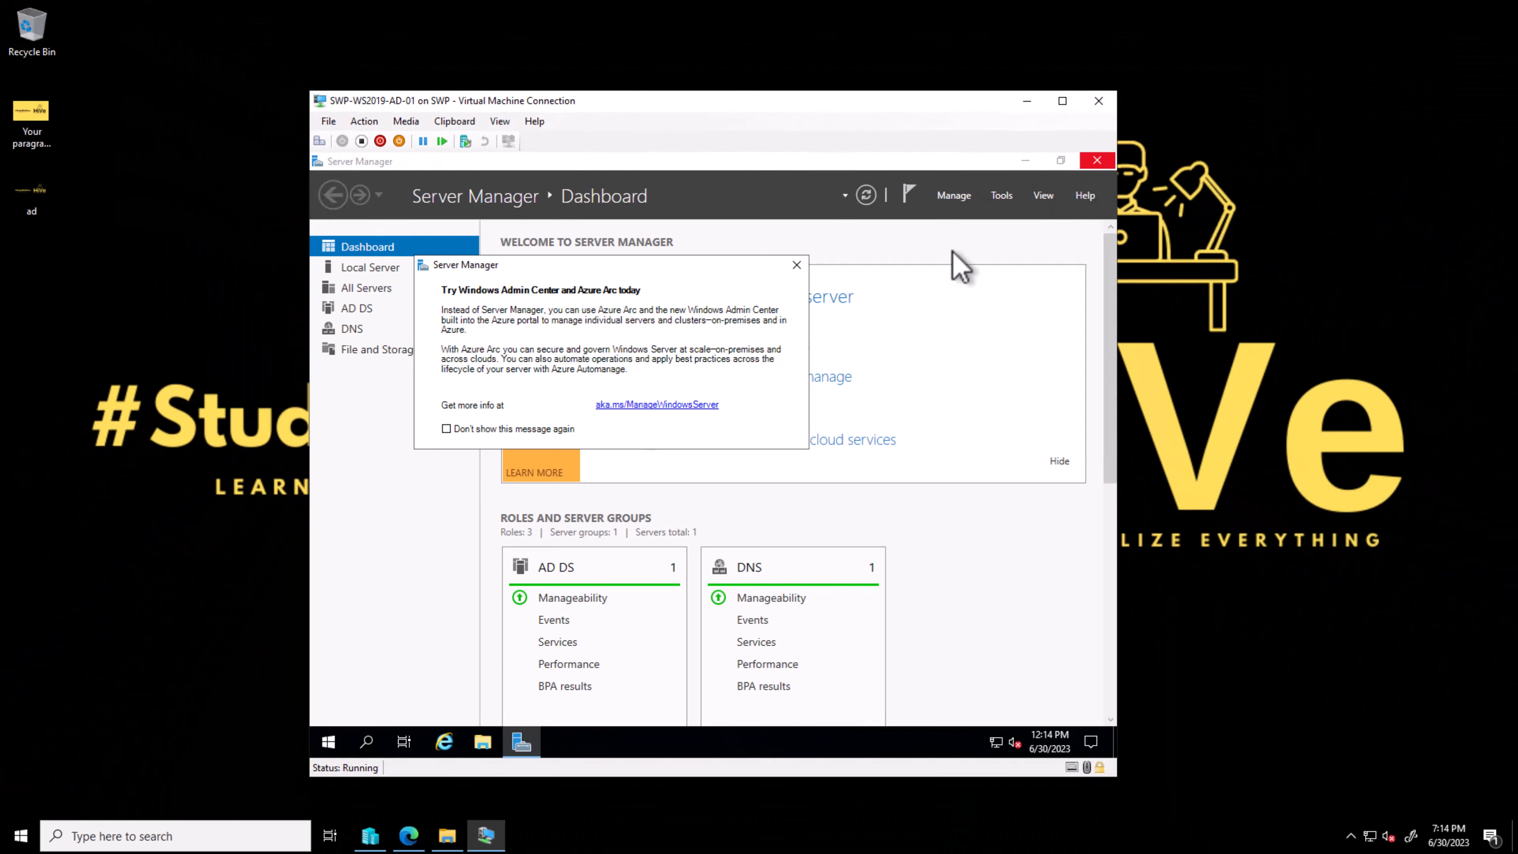
left_click(790, 261)
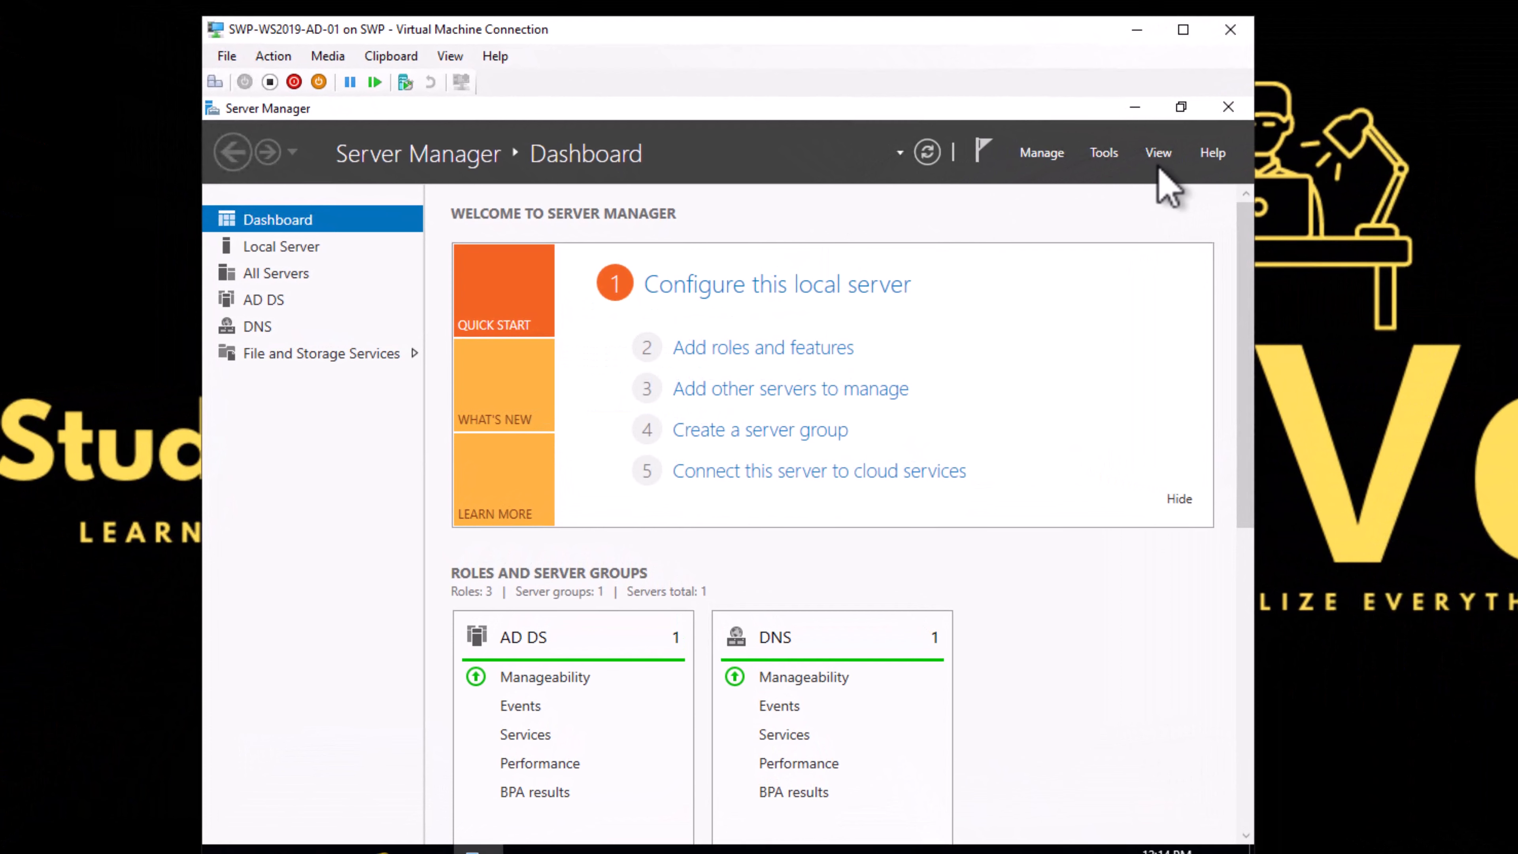
left_click(296, 251)
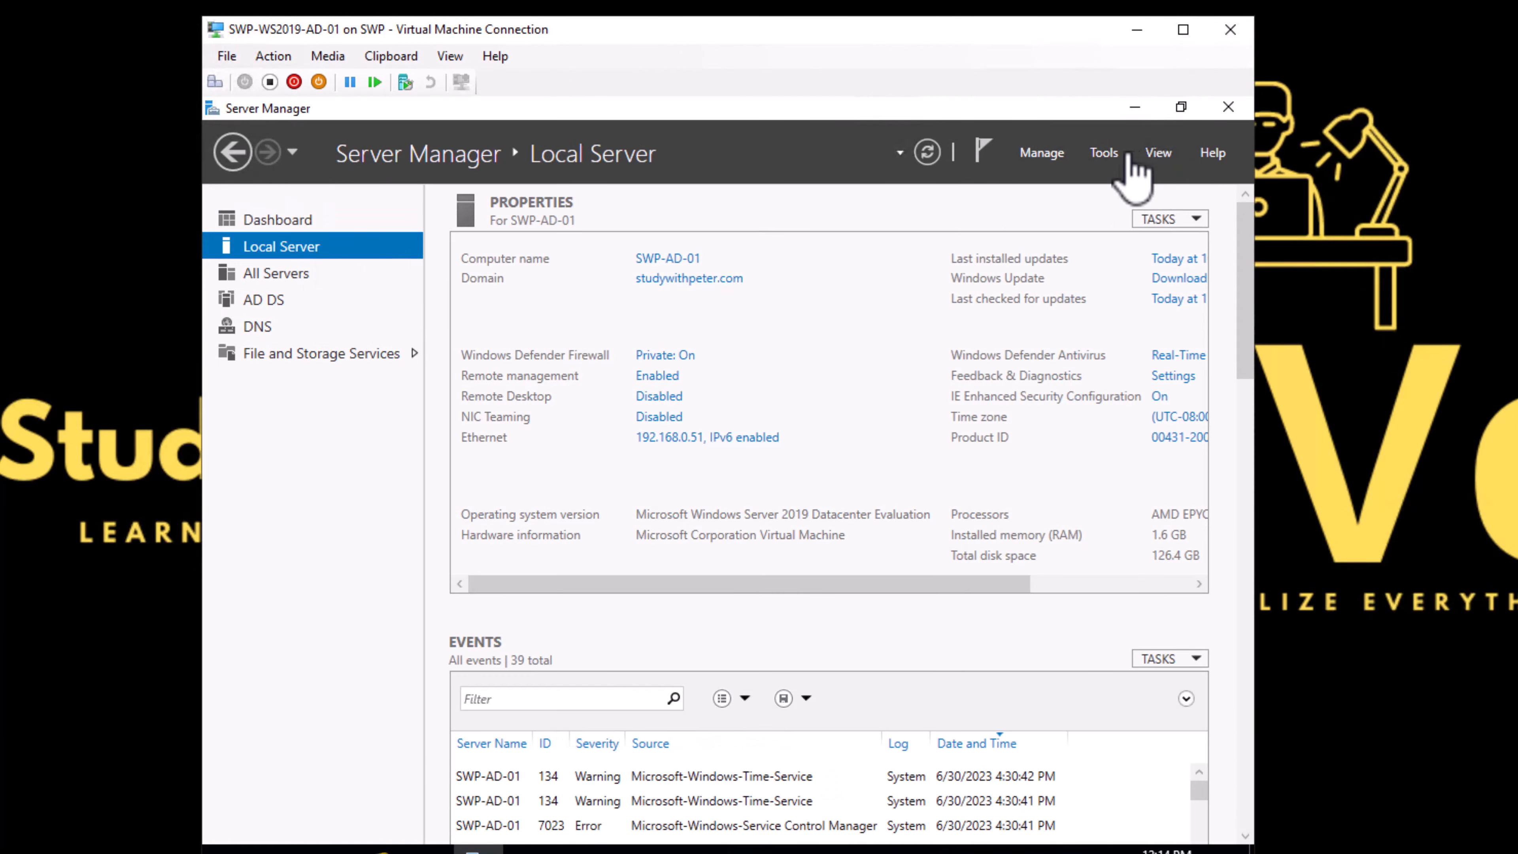
left_click(1104, 155)
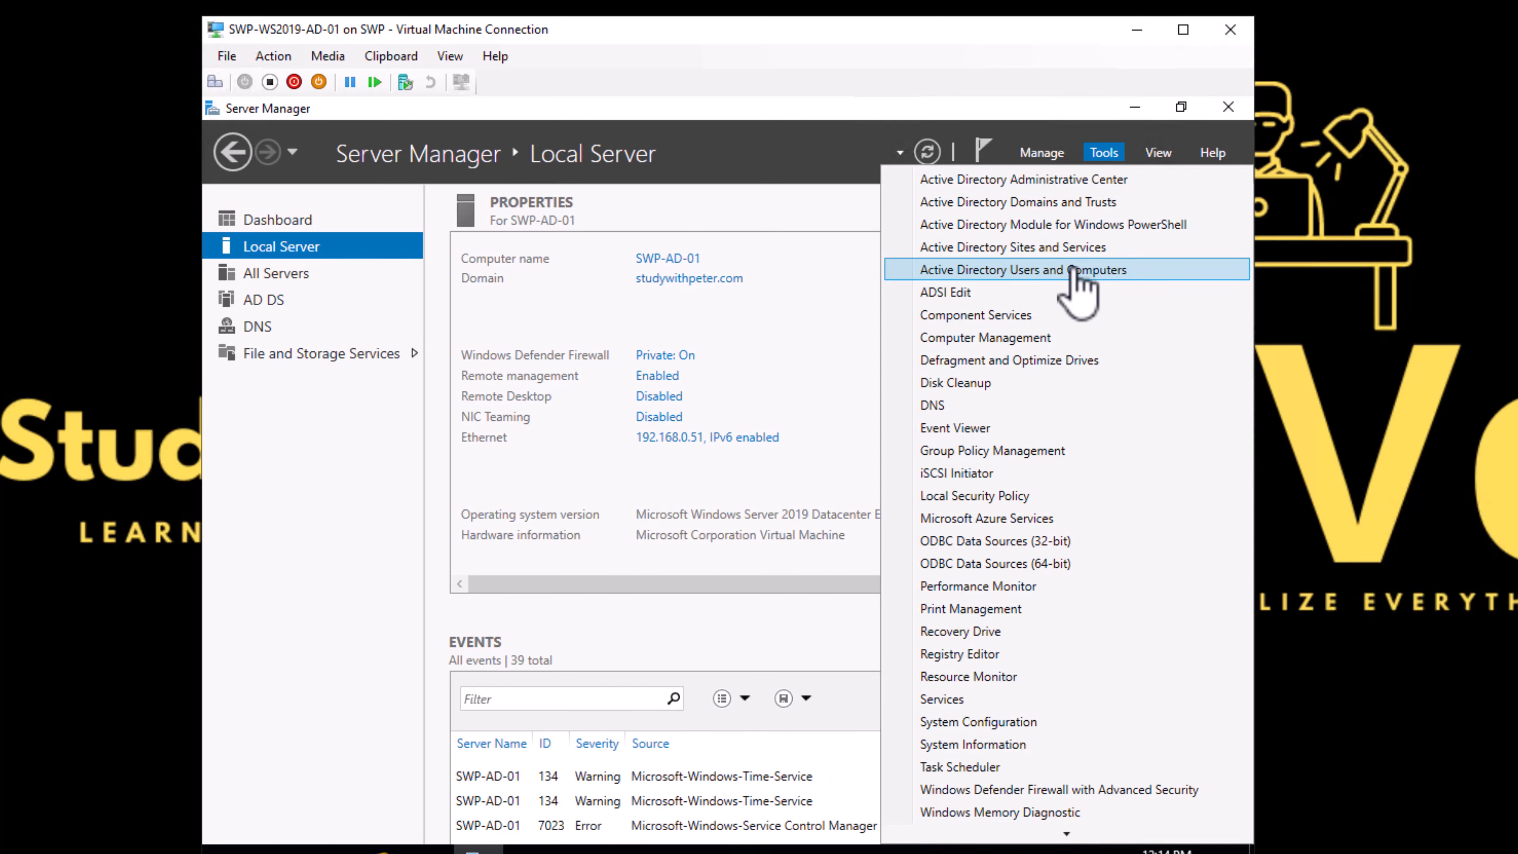
left_click(1069, 272)
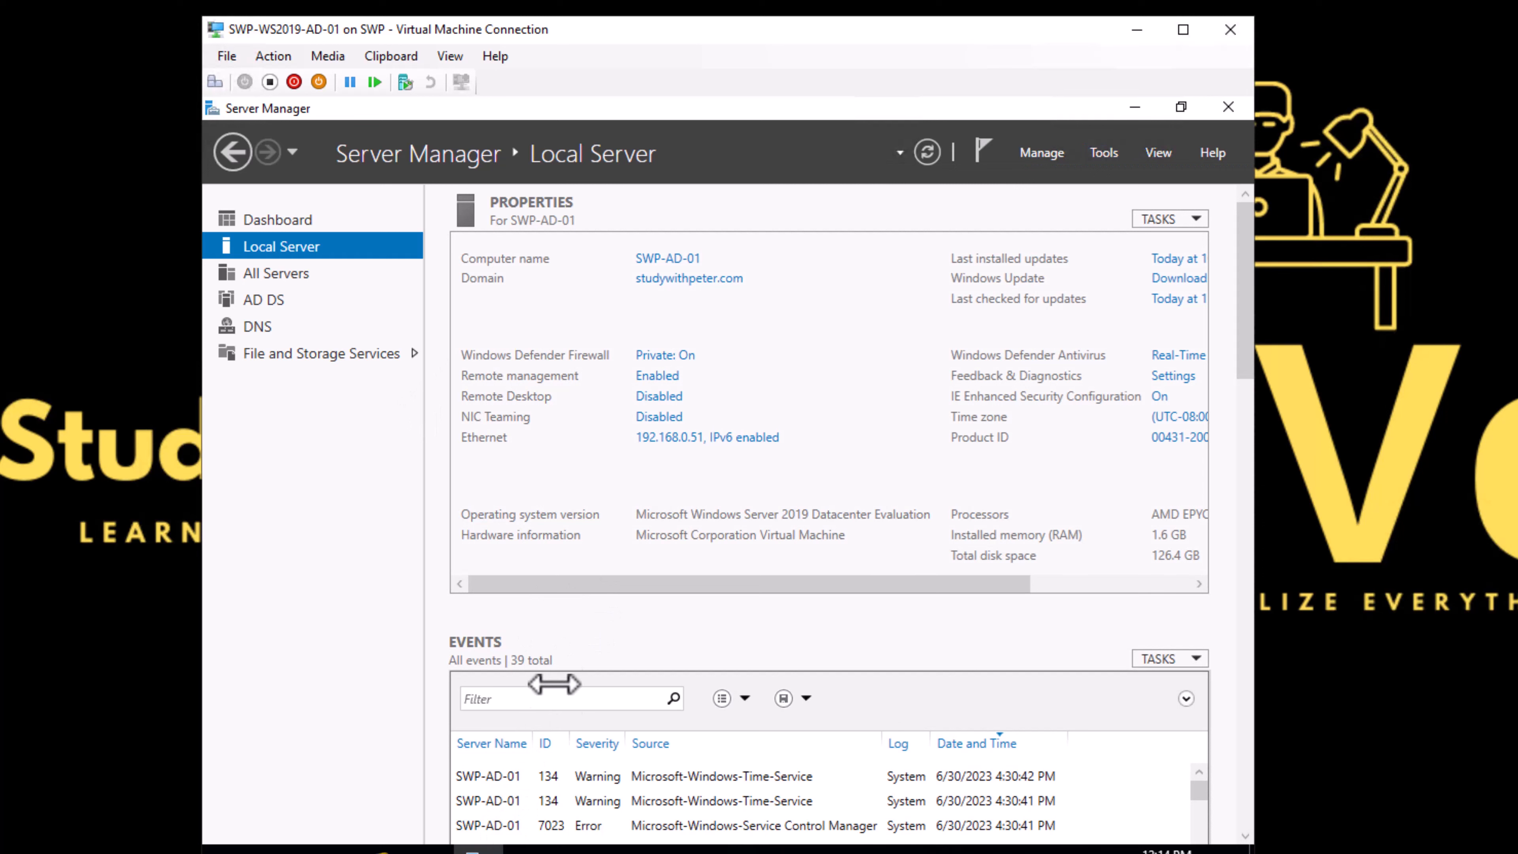
left_click(478, 850)
left_click(478, 850)
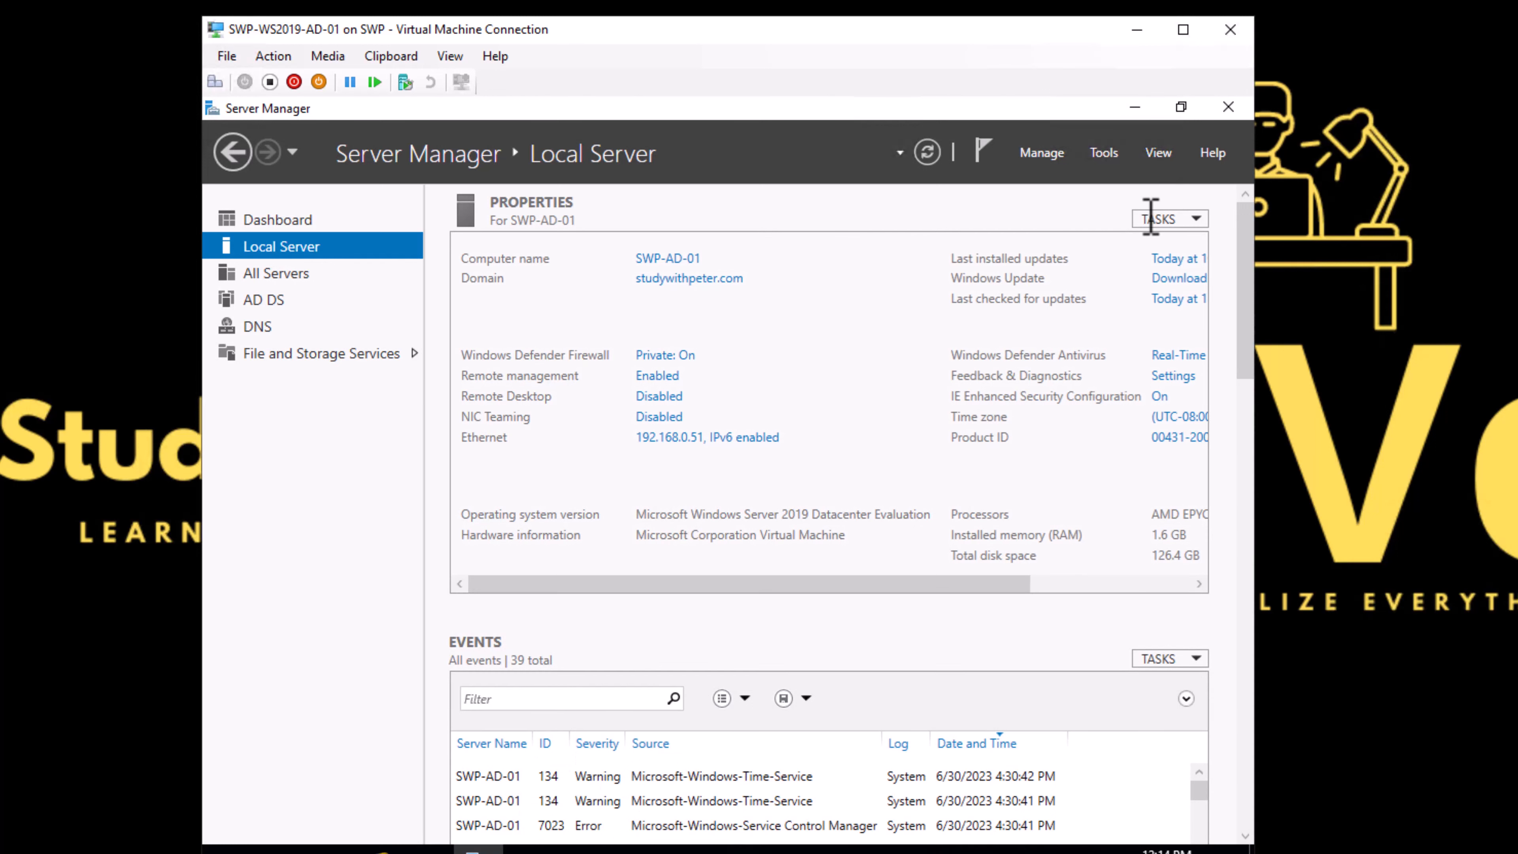
Step: Launch Active Directory Users and Computers again and open the domain's Users container
left_click(1111, 153)
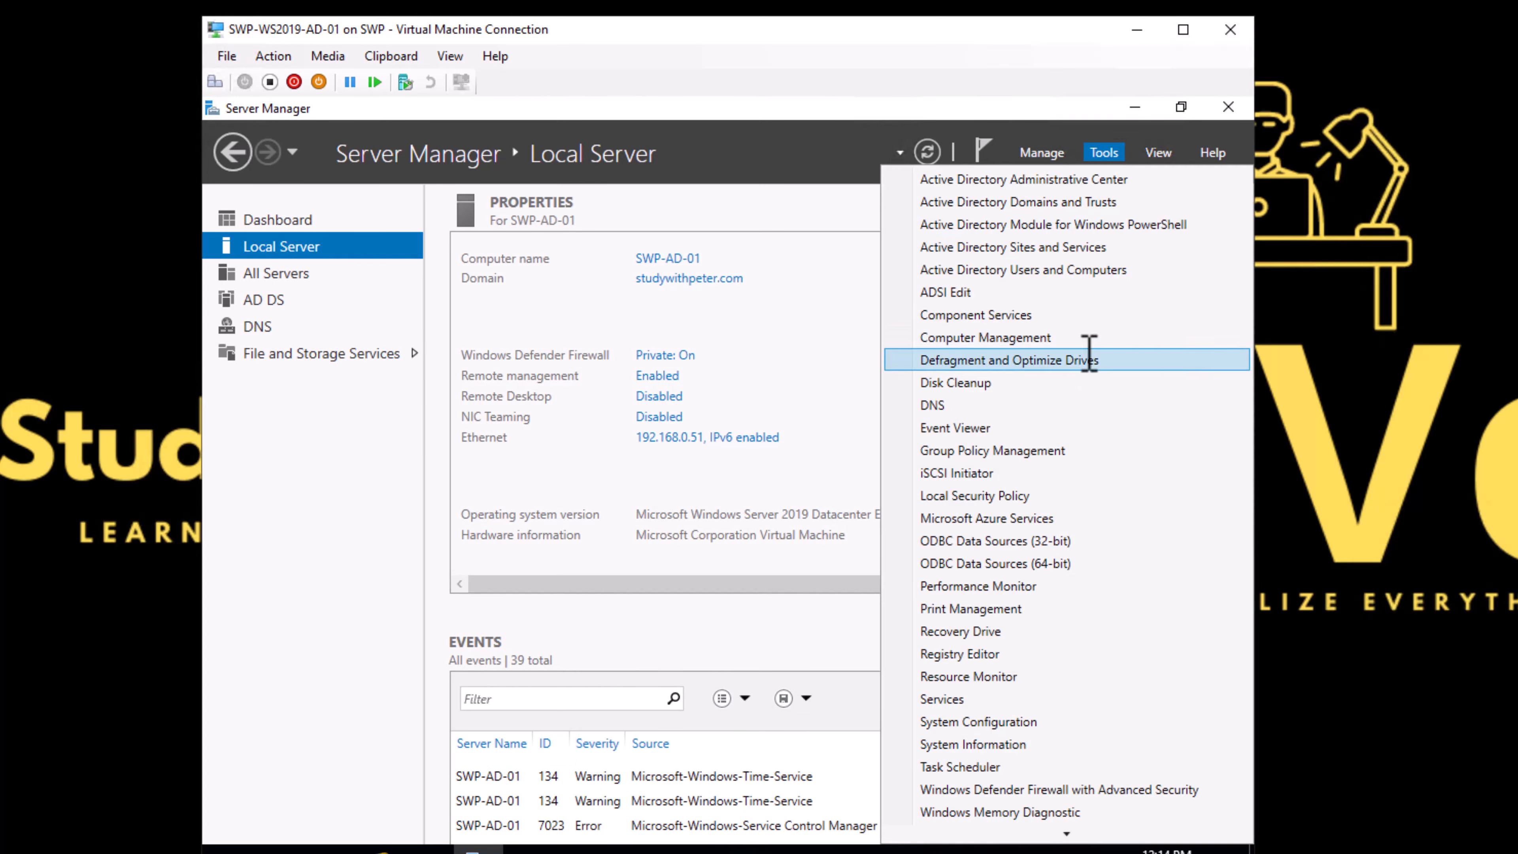
left_click(1057, 271)
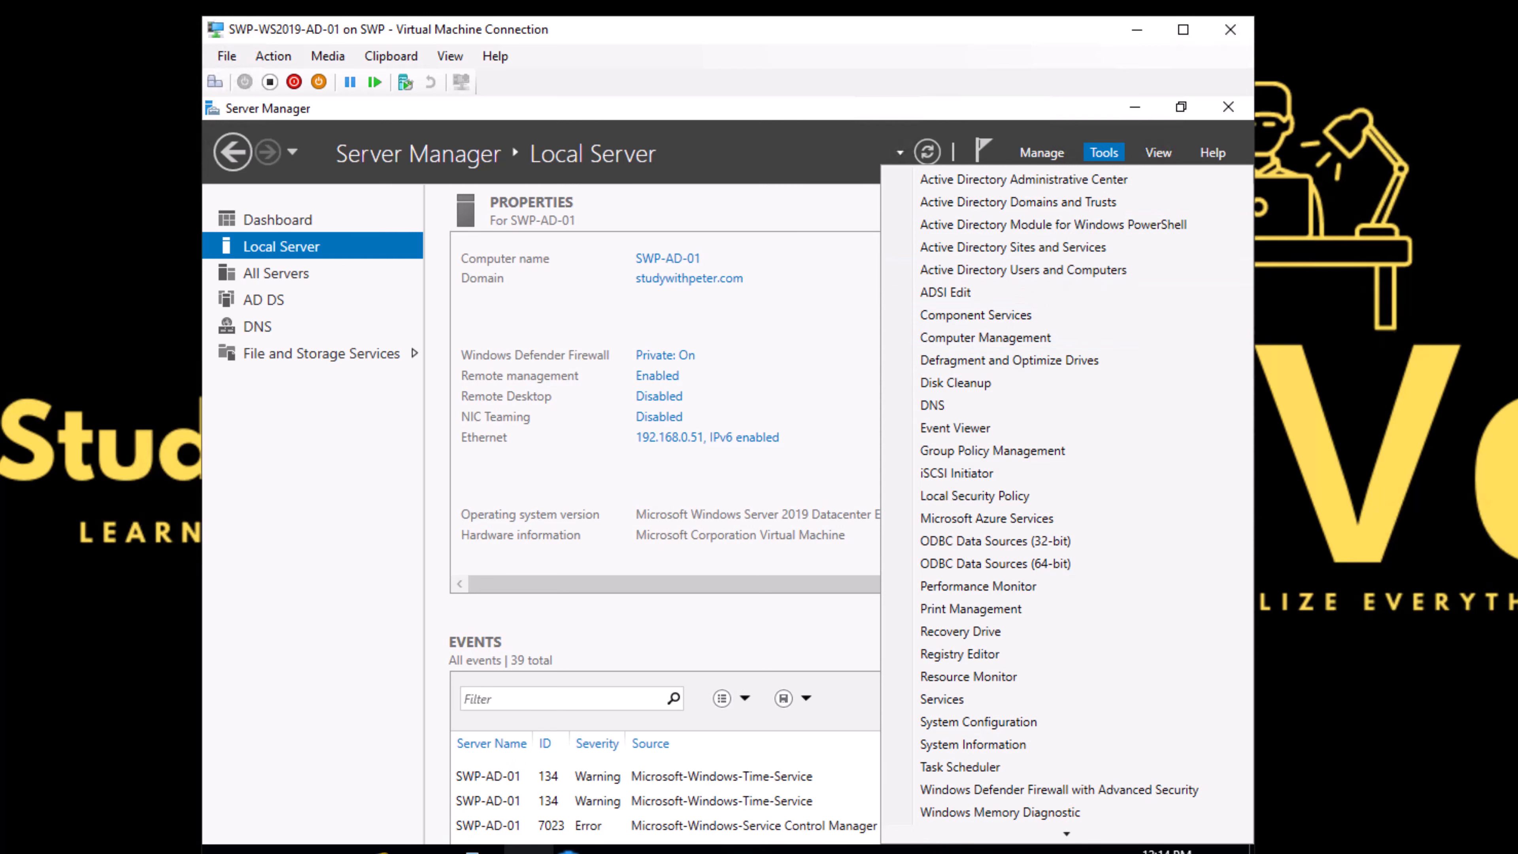
left_click(371, 321)
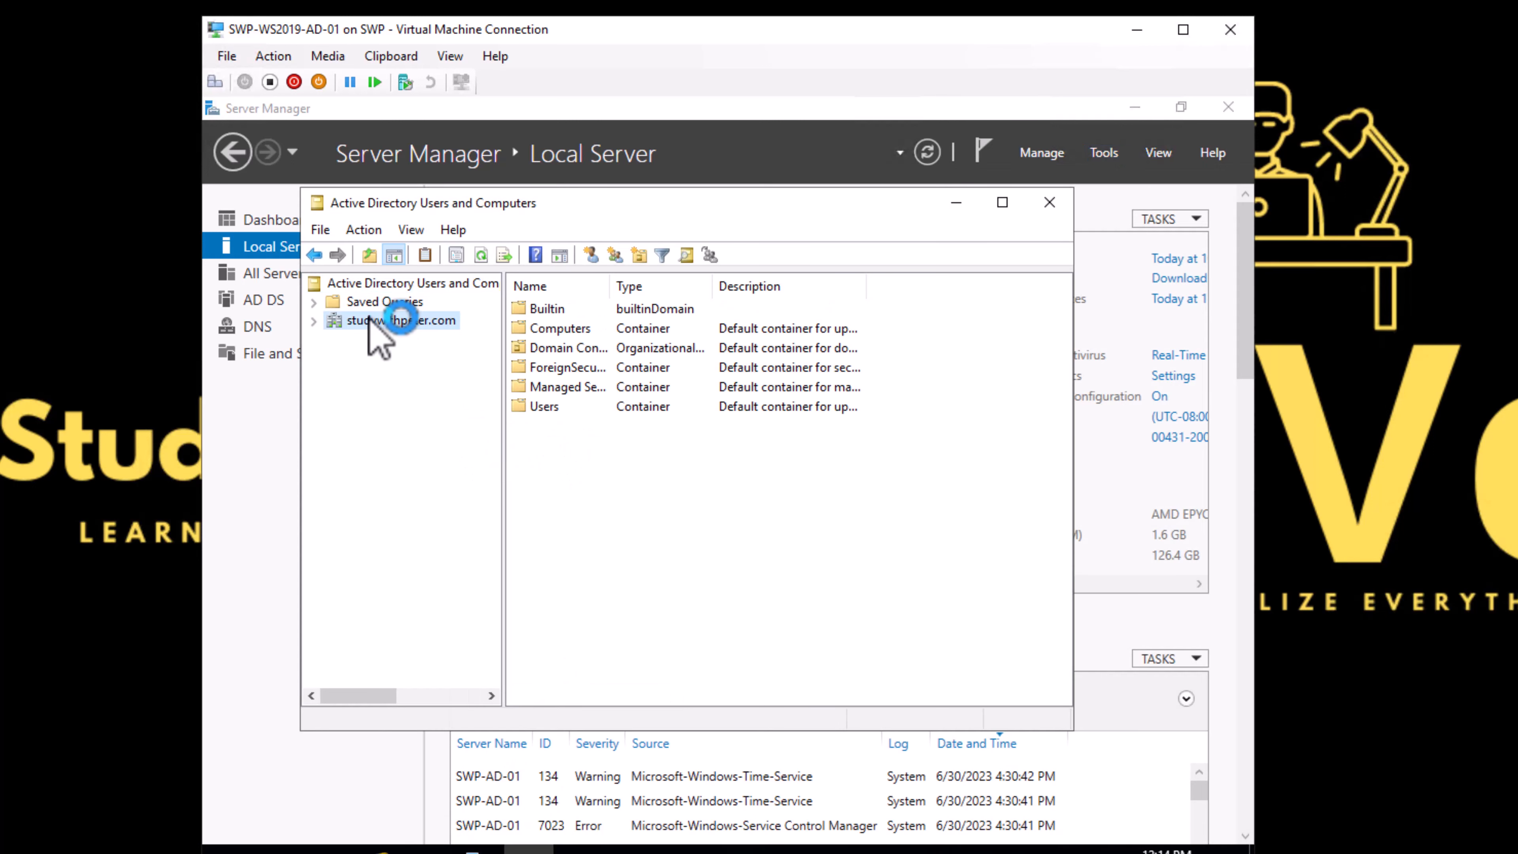
double_click(371, 320)
left_click(381, 430)
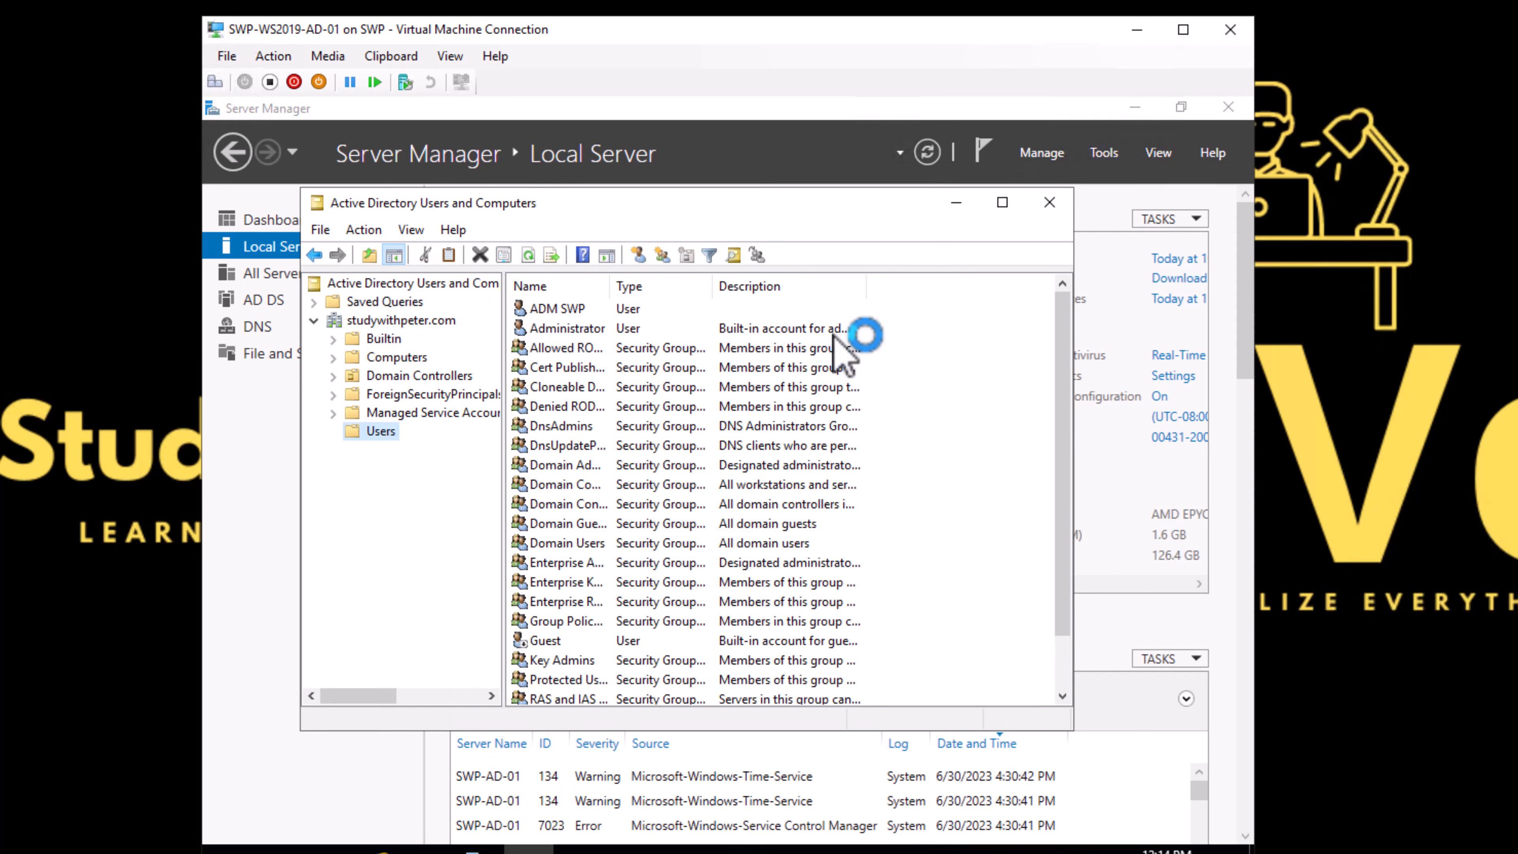
Step: Maximize the console, widen the Name column, and select the ADM SWP account in Users
left_click_drag(647, 287, 665, 288)
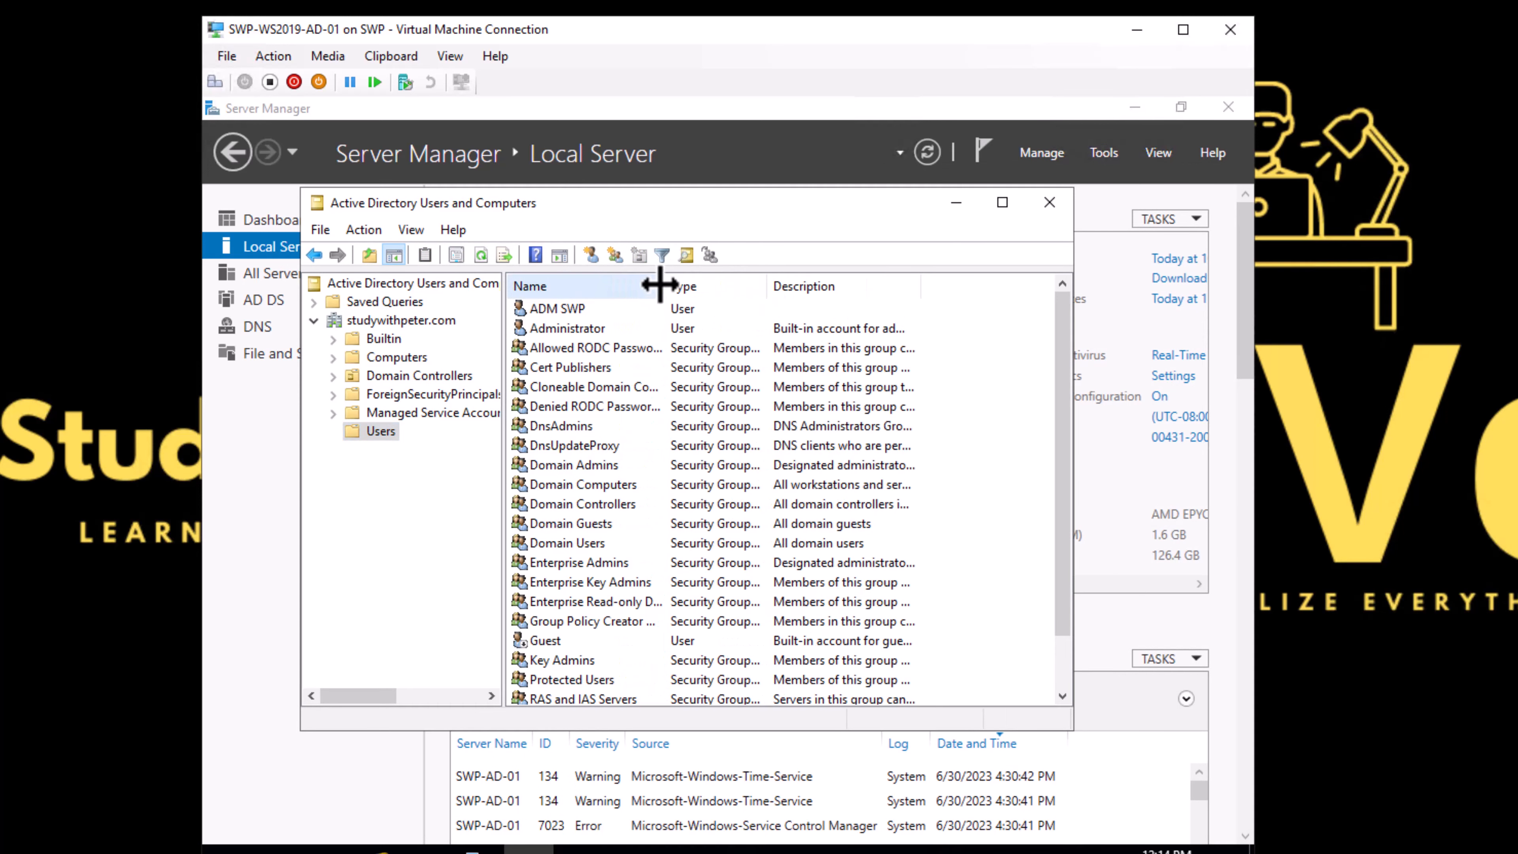
left_click(999, 202)
left_click_drag(564, 176, 610, 177)
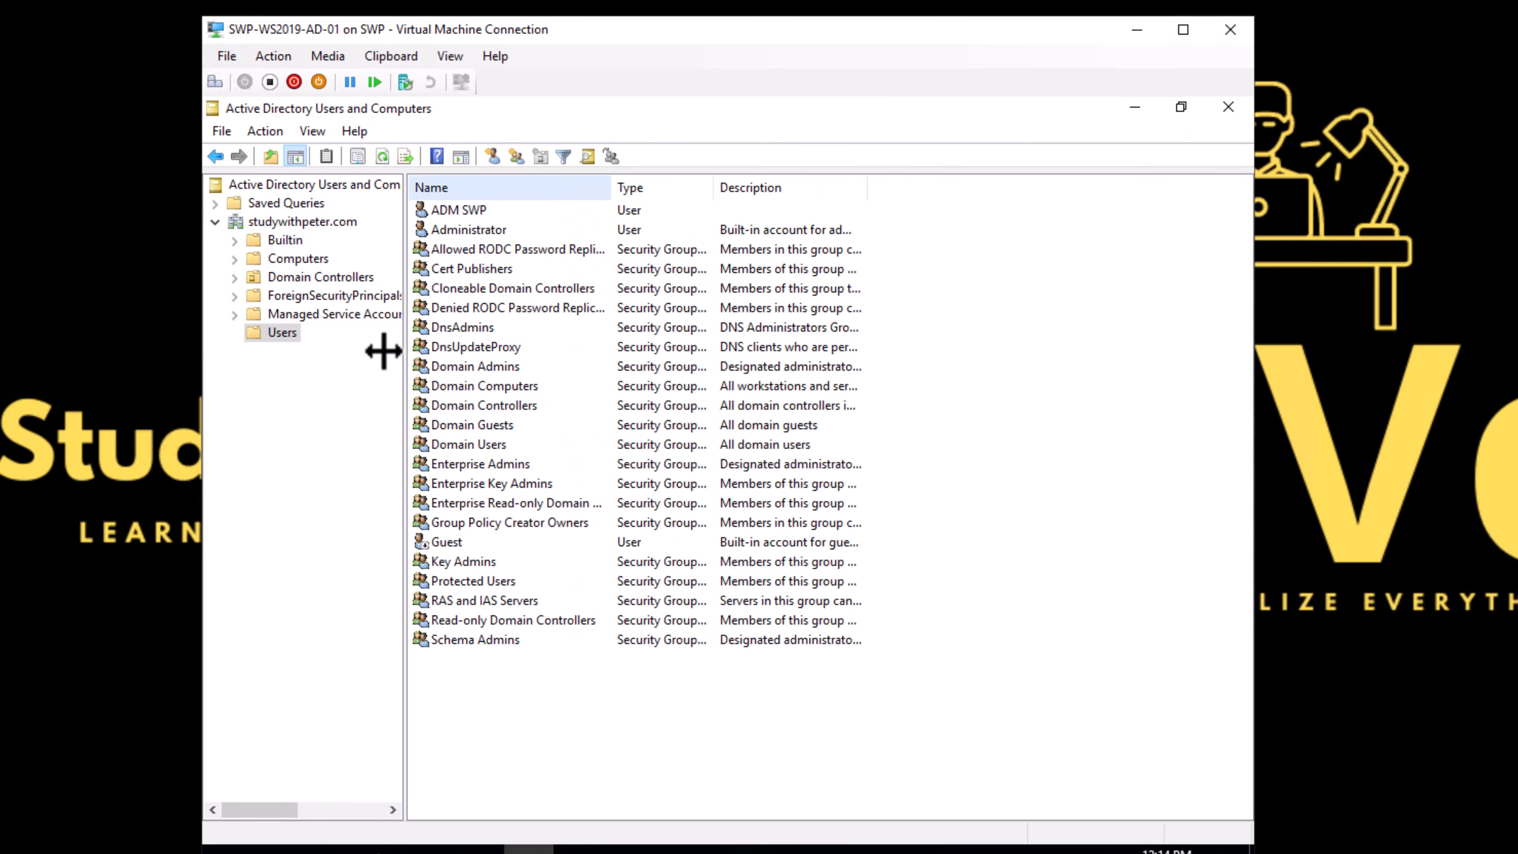
right_click(559, 664)
left_click(343, 422)
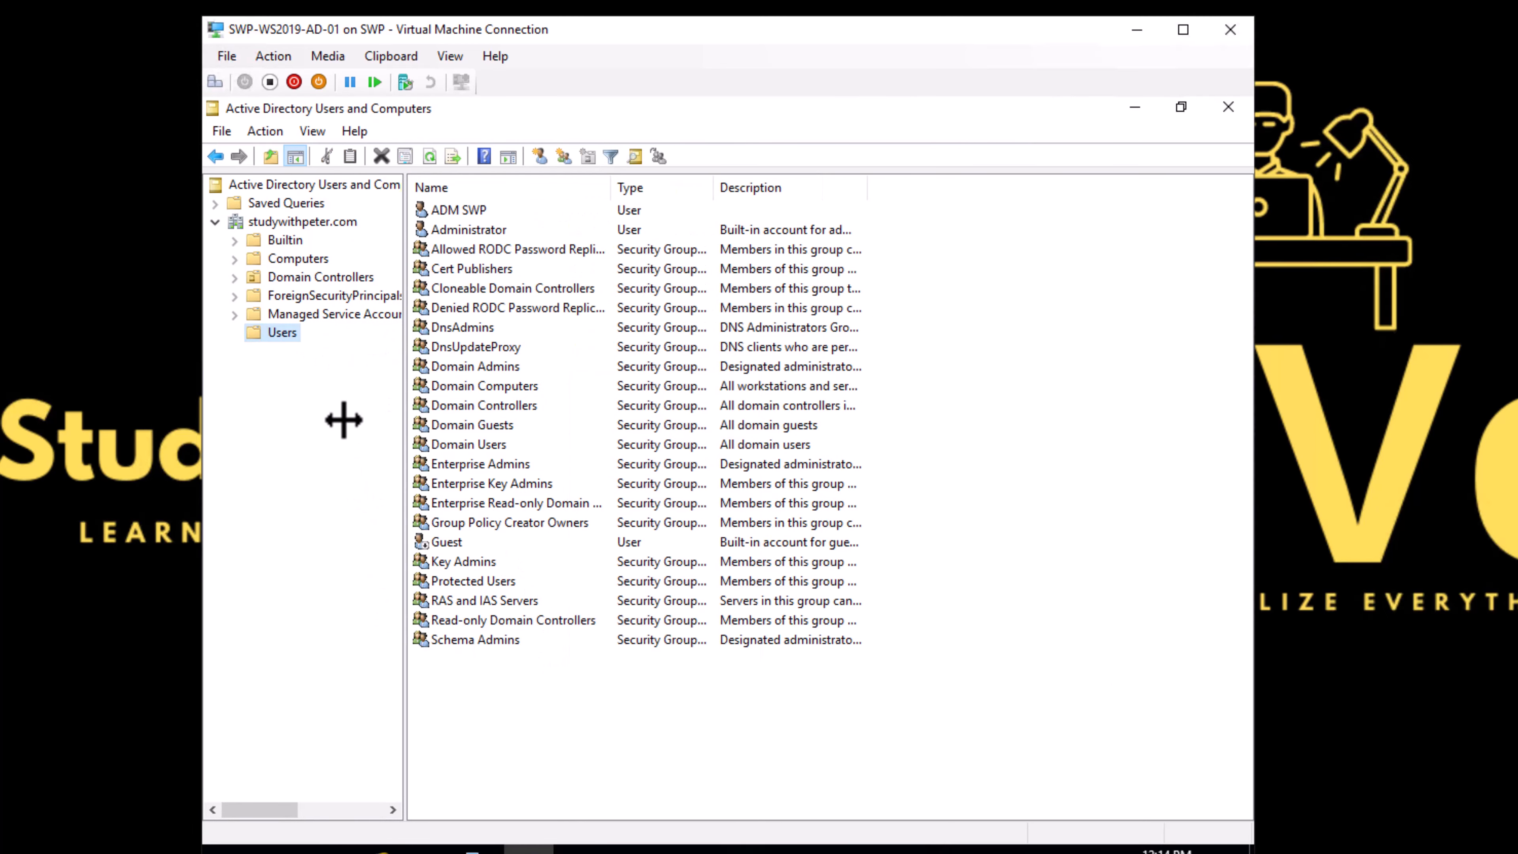
right_click(284, 333)
left_click(538, 698)
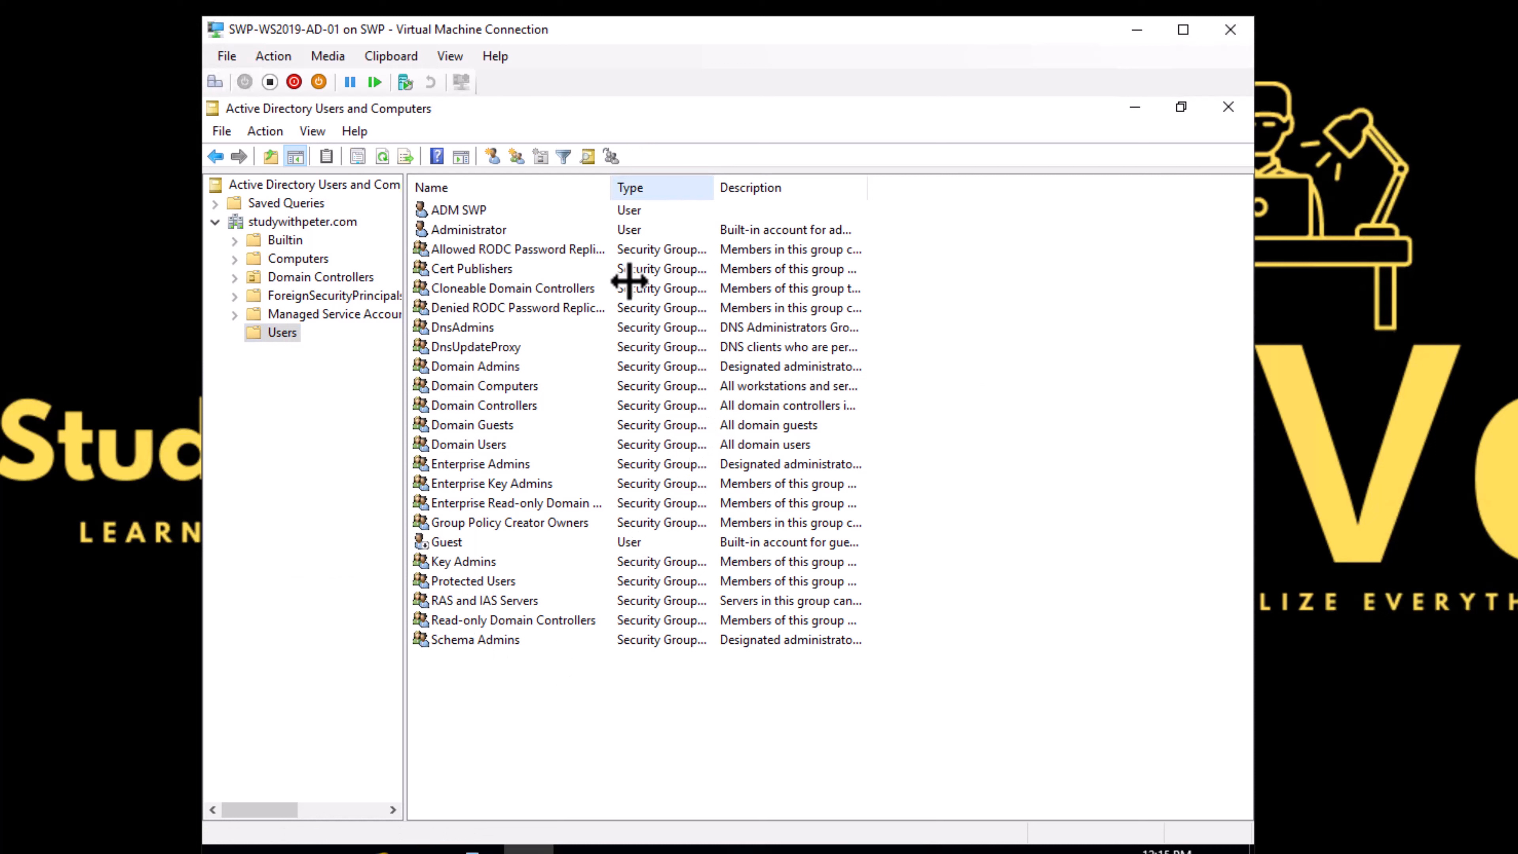
left_click(481, 213)
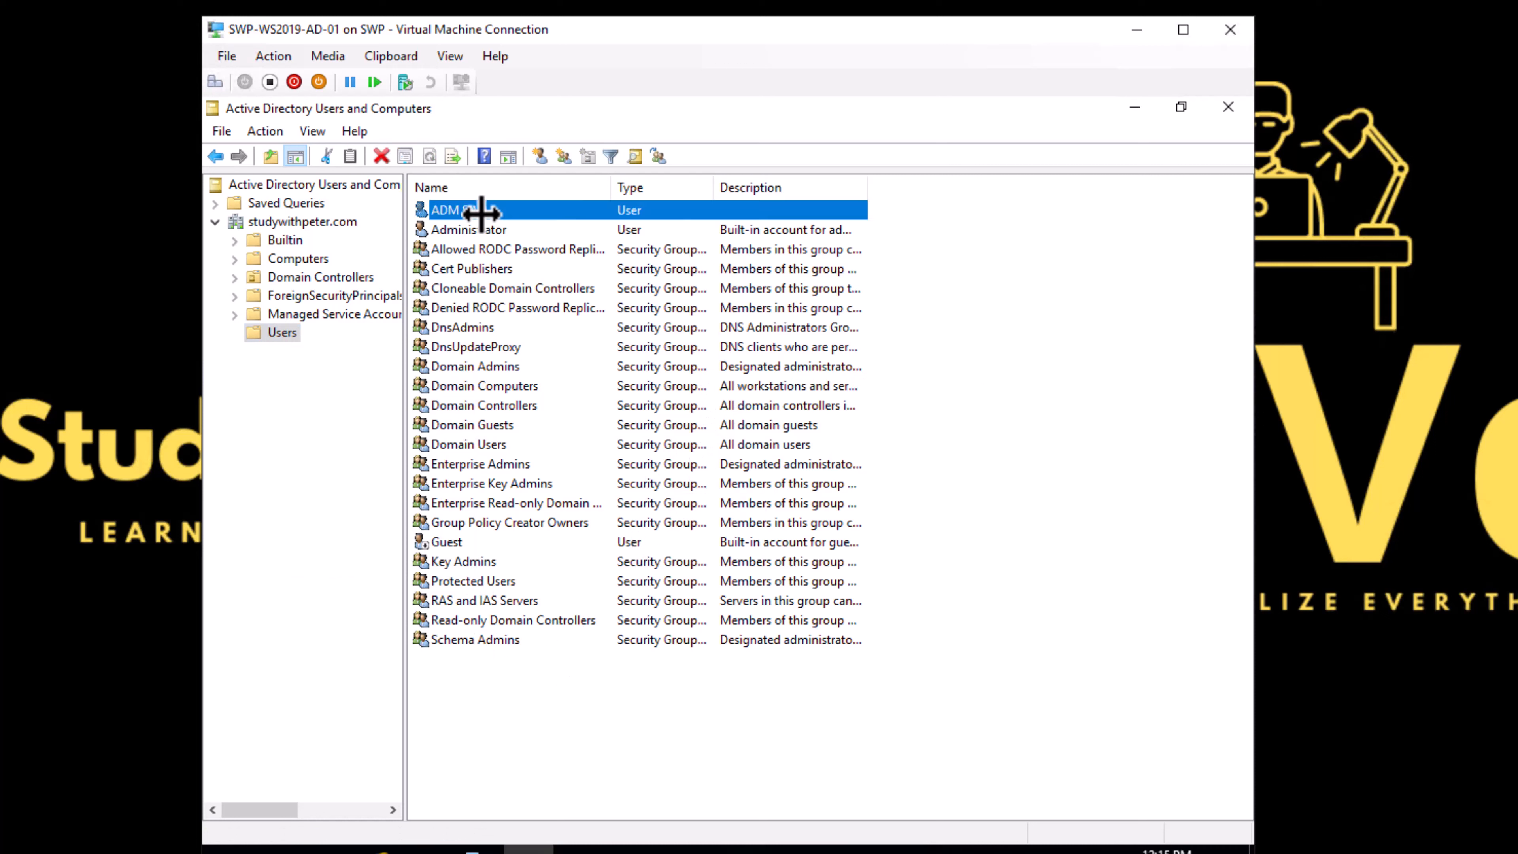